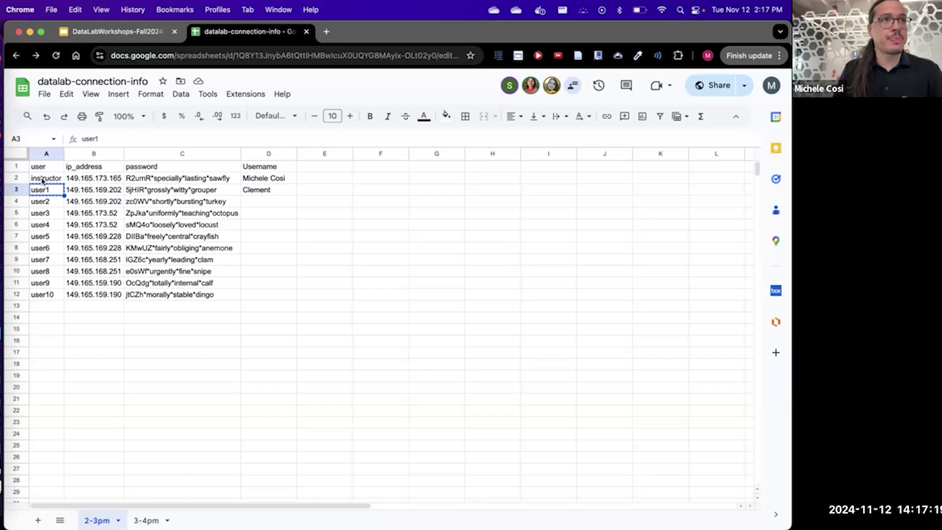
Check the instructor row's entries and IP address in the connection-info sheet.
{"action": "left_click", "coordinate": [82, 332]}
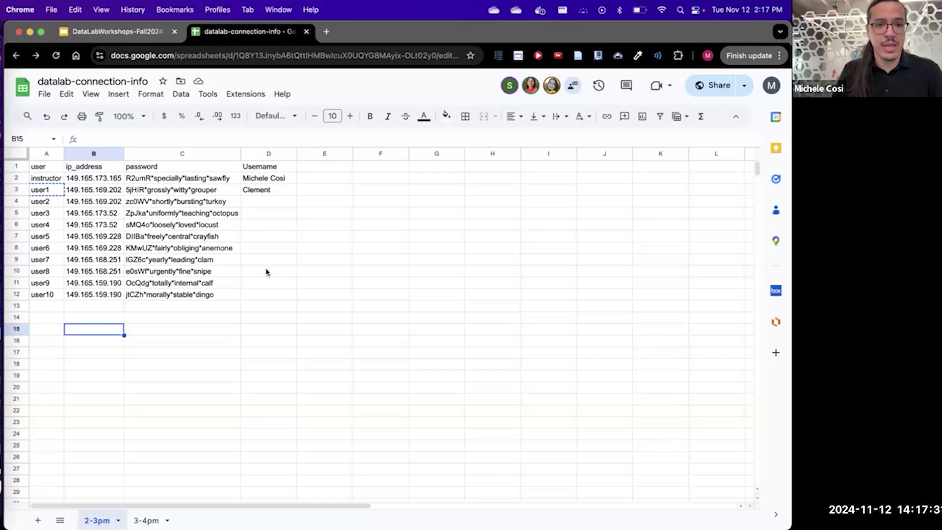
{"action": "left_click", "coordinate": [269, 198]}
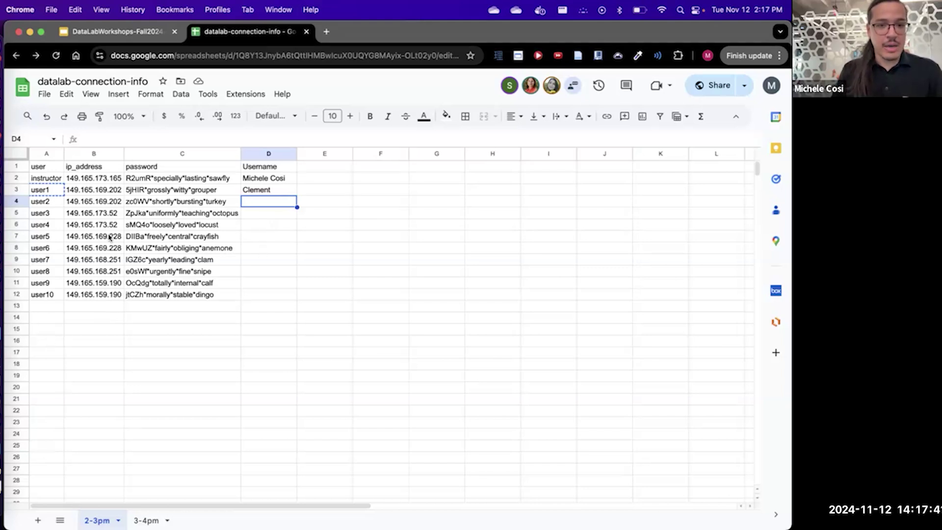
{"action": "left_click", "coordinate": [49, 180]}
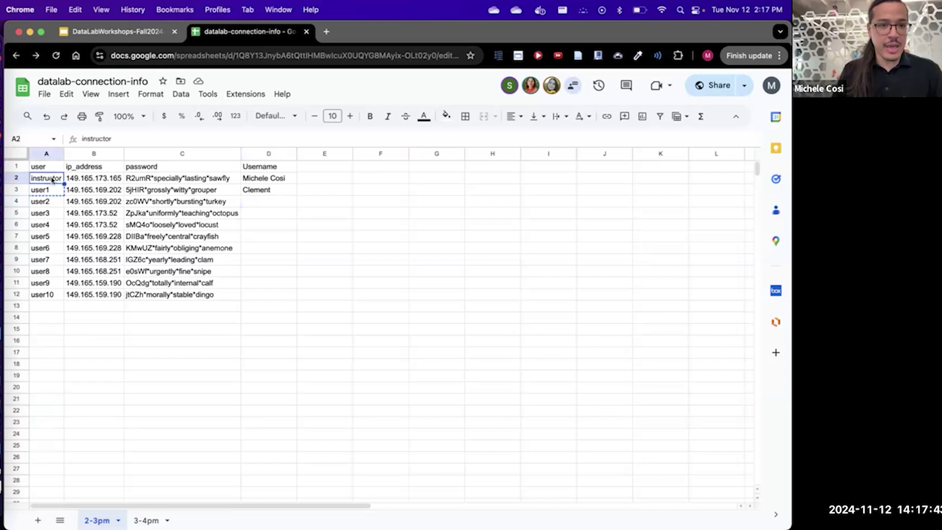
{"action": "left_click", "coordinate": [91, 182]}
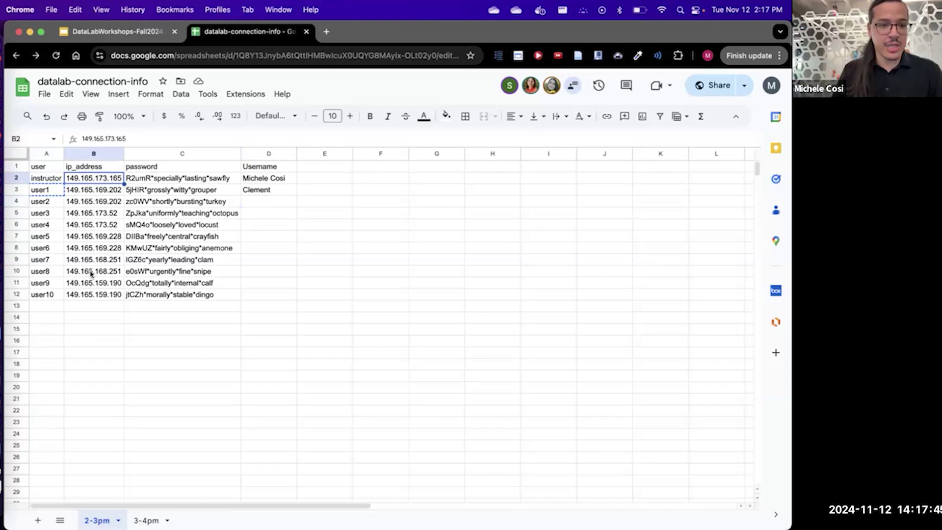
Enter your full name in user10's Username cell D12, accepting the autocomplete.
{"action": "left_click", "coordinate": [263, 297]}
{"action": "type", "text": "Michele C"}
{"action": "key", "text": "Return"}
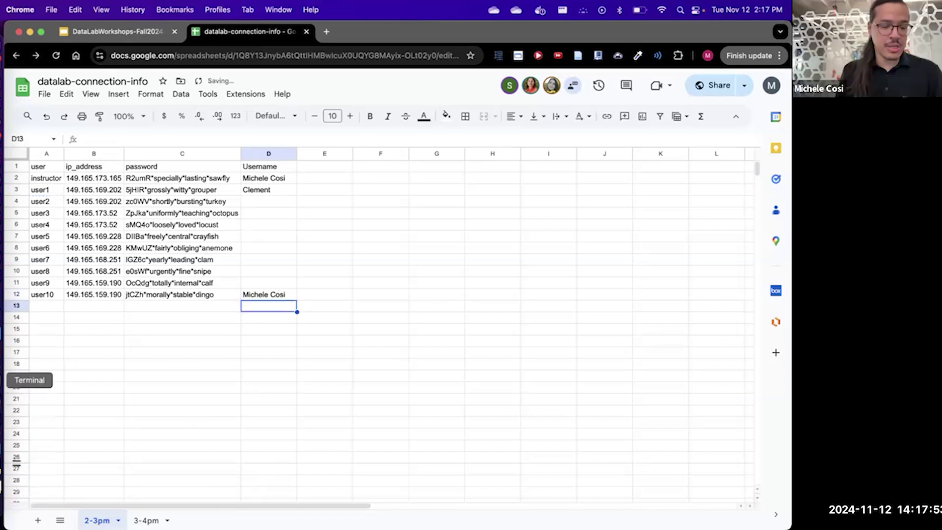
Open a new Terminal tab tiled on the right half beside Chrome and type ssh.
{"action": "left_click", "coordinate": [1, 380]}
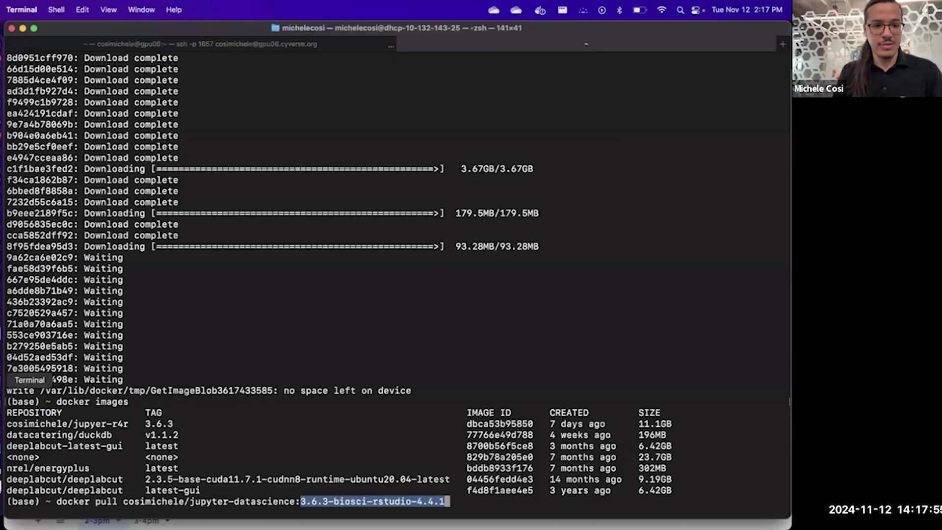
{"action": "key", "text": "super+t"}
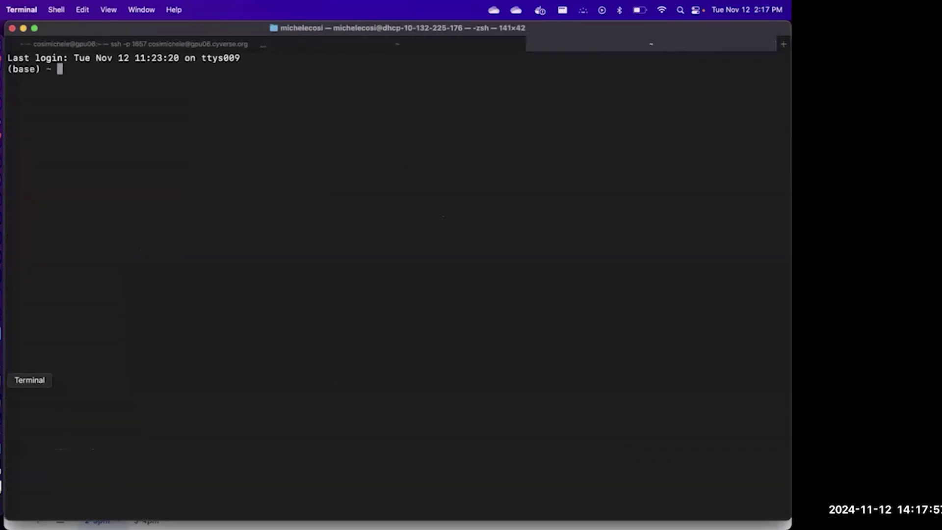
{"action": "key", "text": "ctrl+shift+Right"}
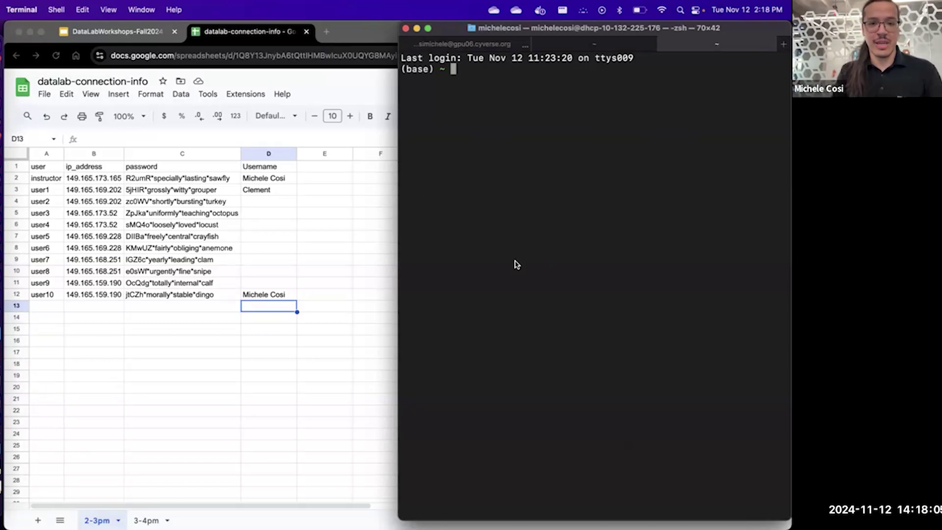
{"action": "type", "text": "ssh"}
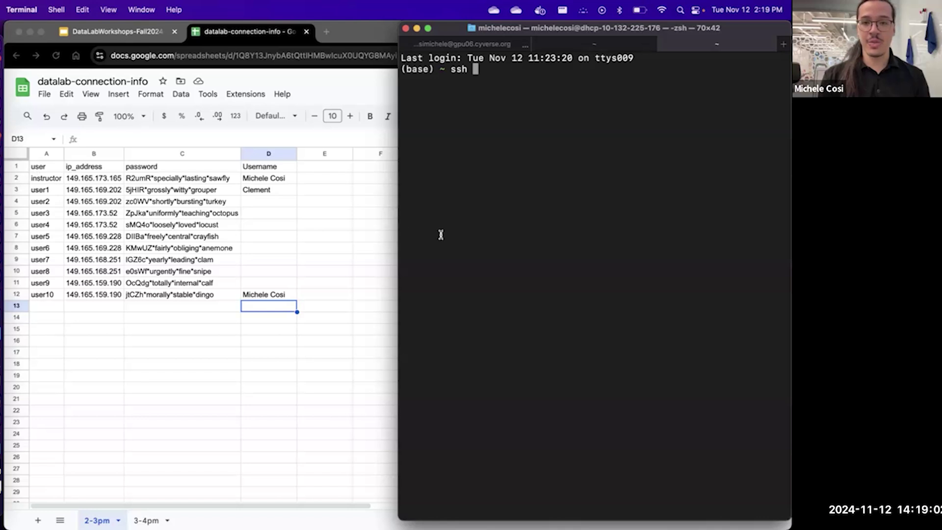
{"action": "type", "text": "user10@"}
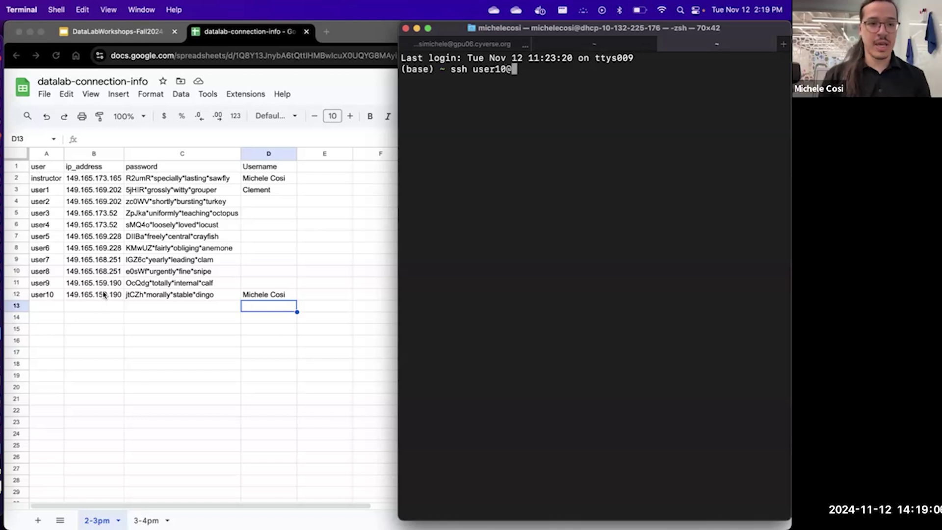
{"action": "left_click", "coordinate": [104, 293]}
{"action": "left_click", "coordinate": [91, 295]}
{"action": "key", "text": "super+c"}
{"action": "key", "text": "super+Tab"}
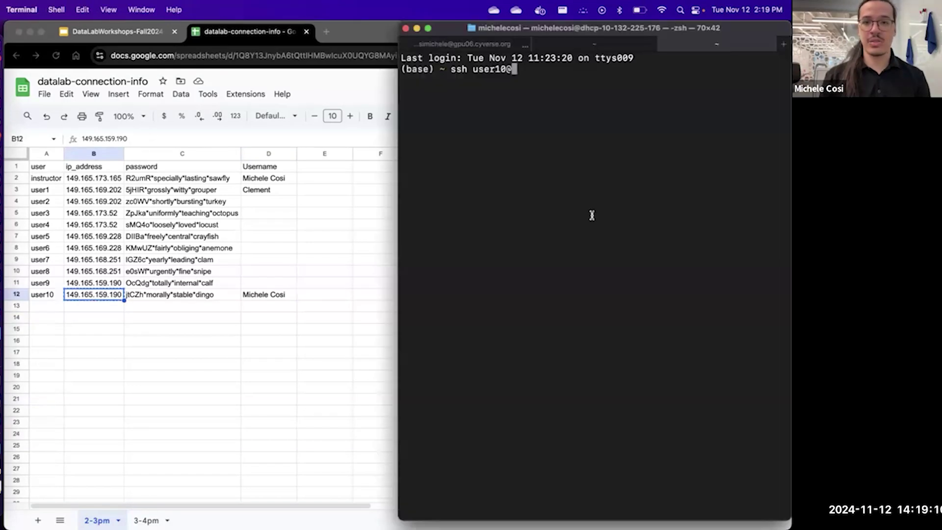
{"action": "key", "text": "super+v"}
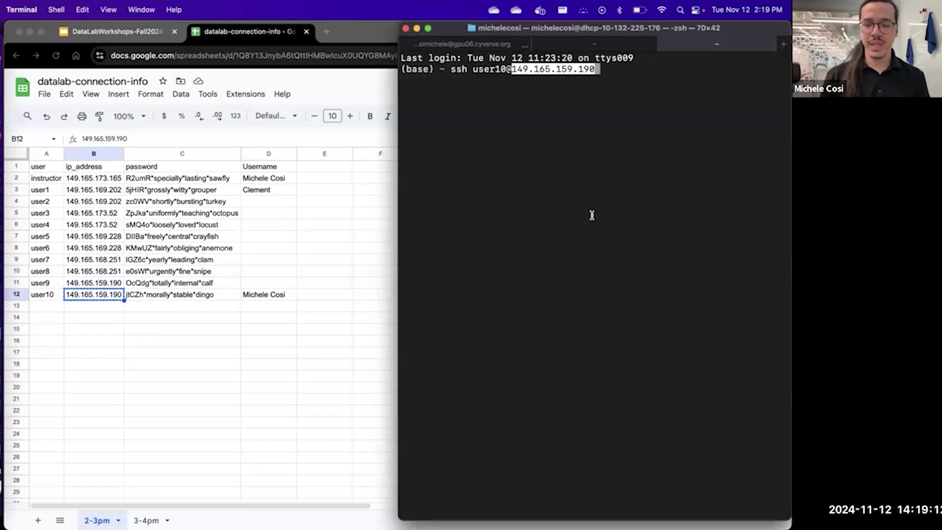
{"action": "key", "text": "Return"}
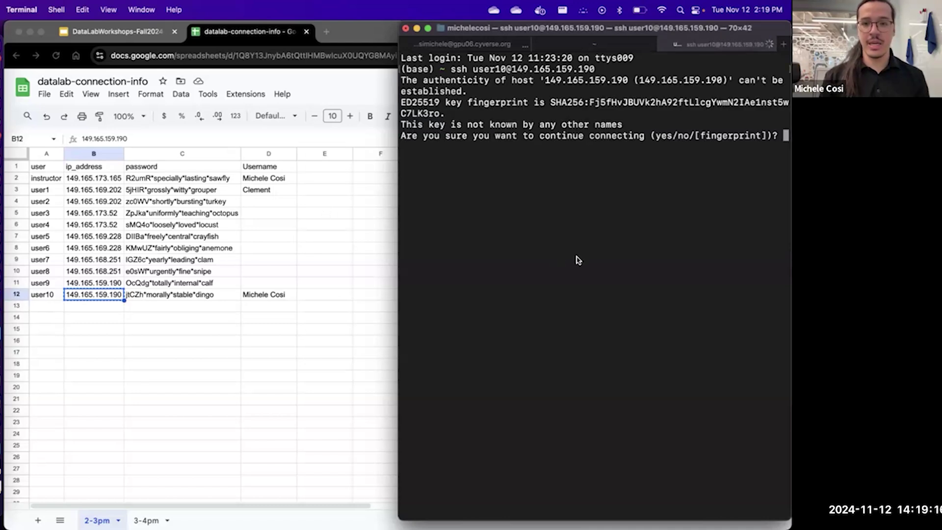
Answer yes to trust the host key and submit user10's password from cell C12.
{"action": "type", "text": "yes"}
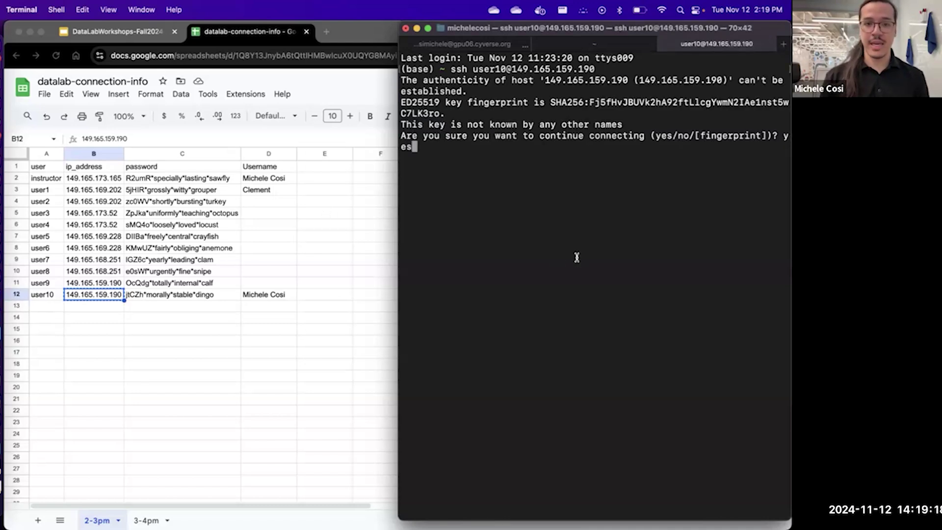
{"action": "key", "text": "Return"}
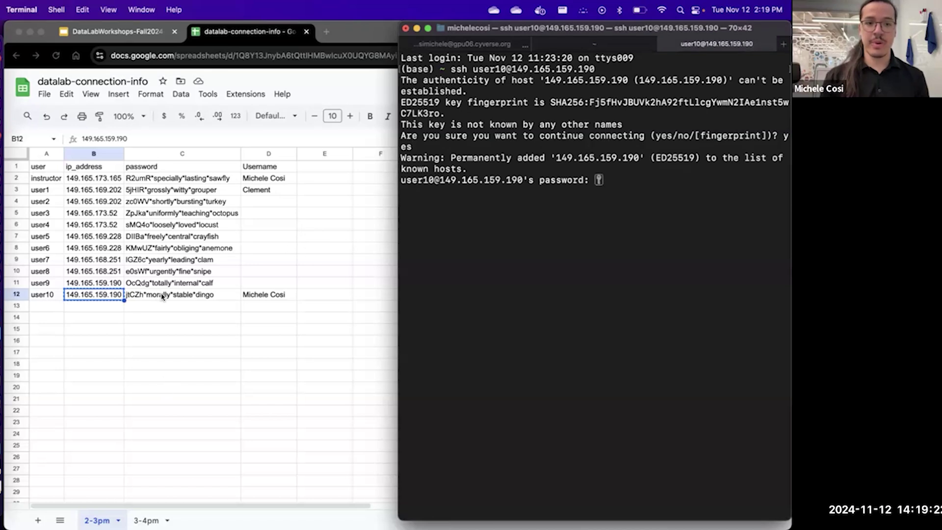
{"action": "left_click", "coordinate": [200, 295]}
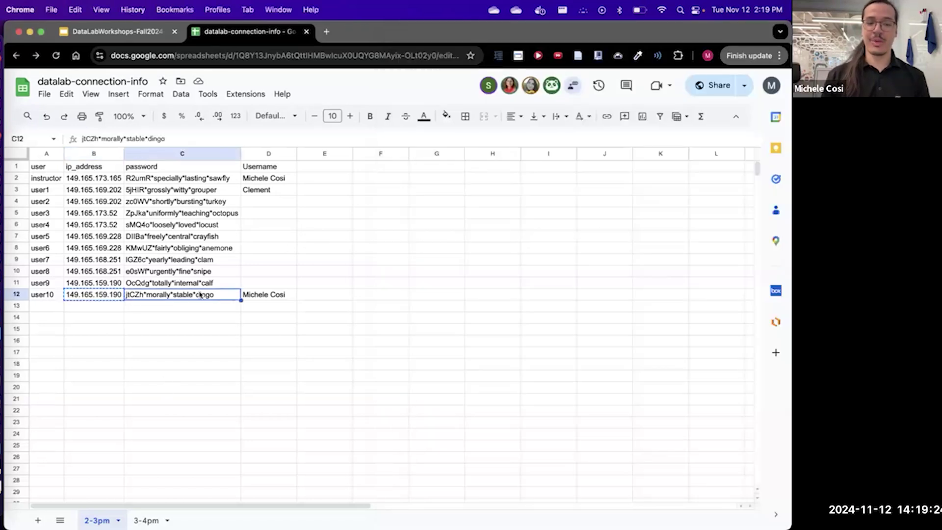
{"action": "key", "text": "super+Tab"}
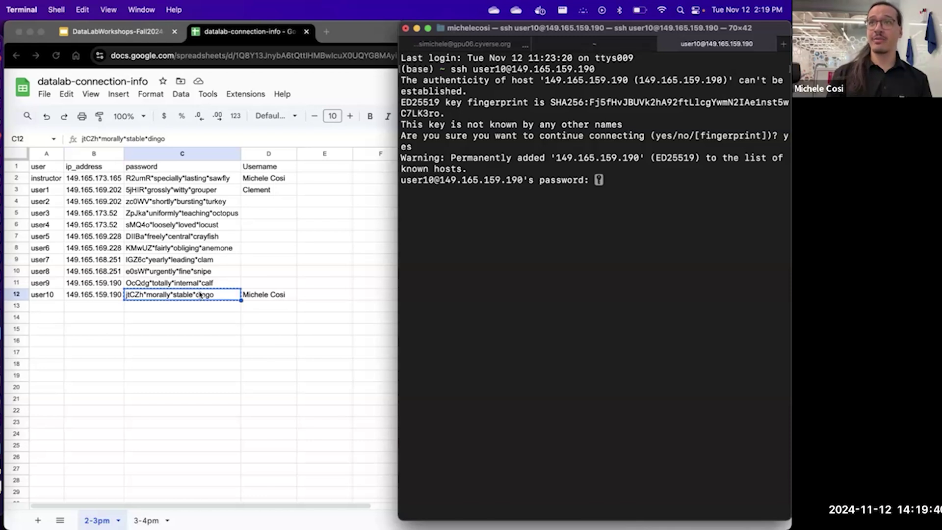
{"action": "key", "text": "Return"}
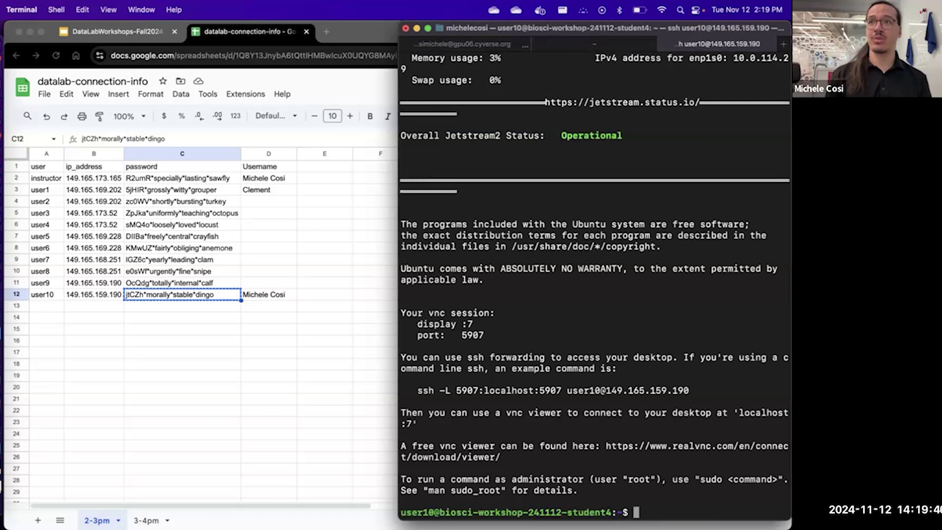
Run ls and docker images on the VM to list the home folder and four Docker images.
{"action": "type", "text": "ls"}
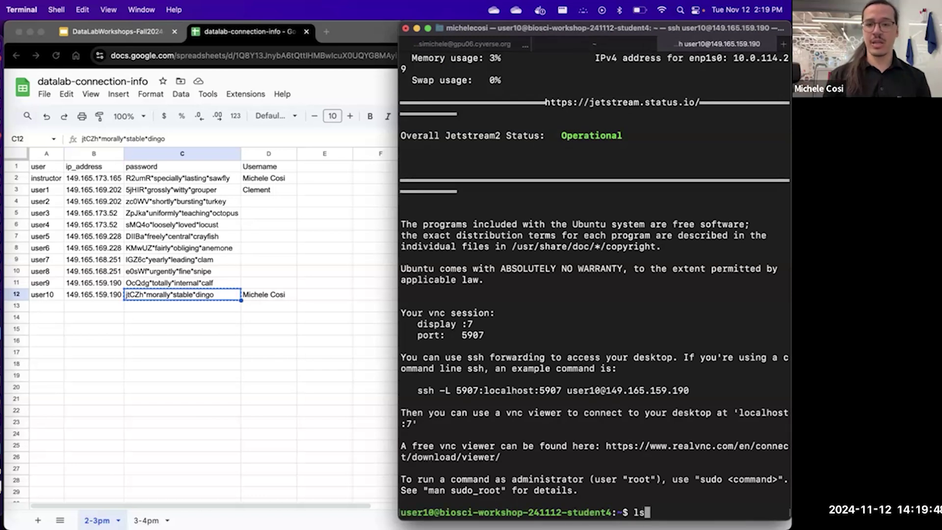
{"action": "key", "text": "Return"}
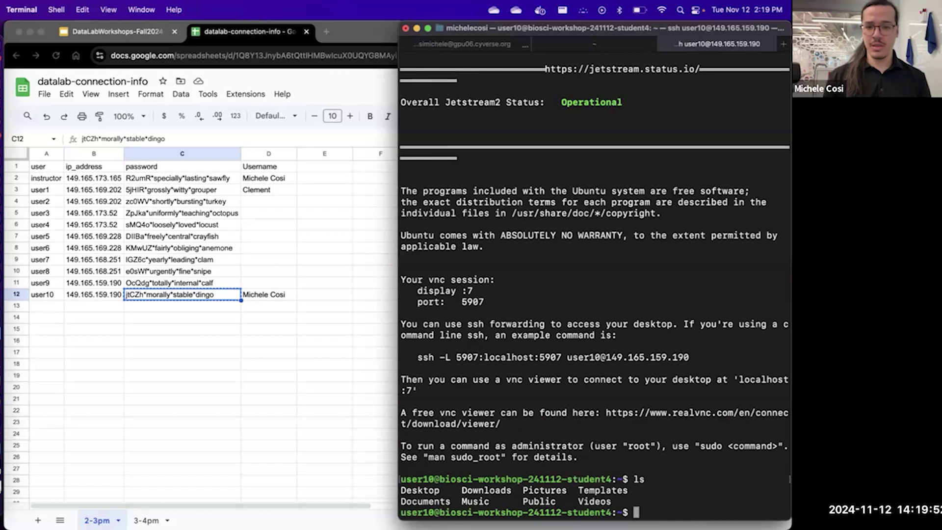
{"action": "type", "text": "ls"}
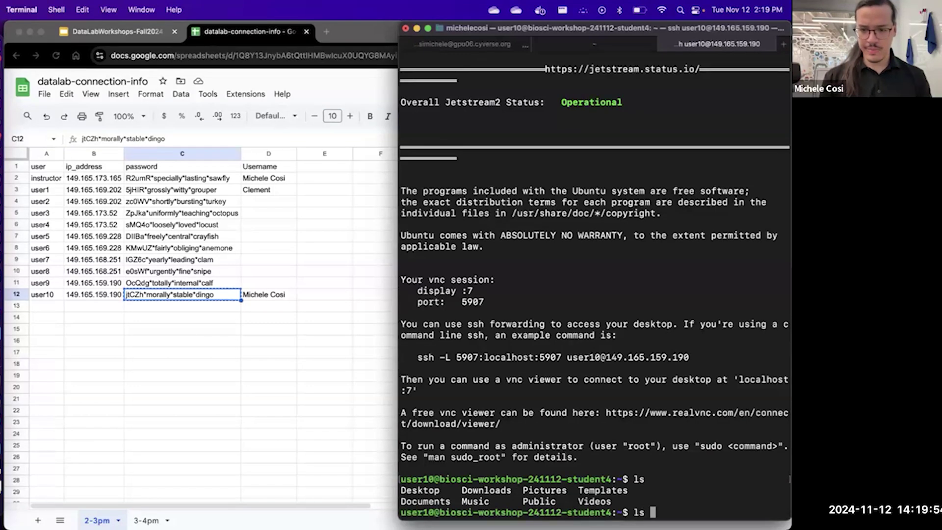
{"action": "key", "text": "BackSpace"}
{"action": "key", "text": "BackSpace"}
{"action": "key", "text": "BackSpace"}
{"action": "type", "text": "dockeri"}
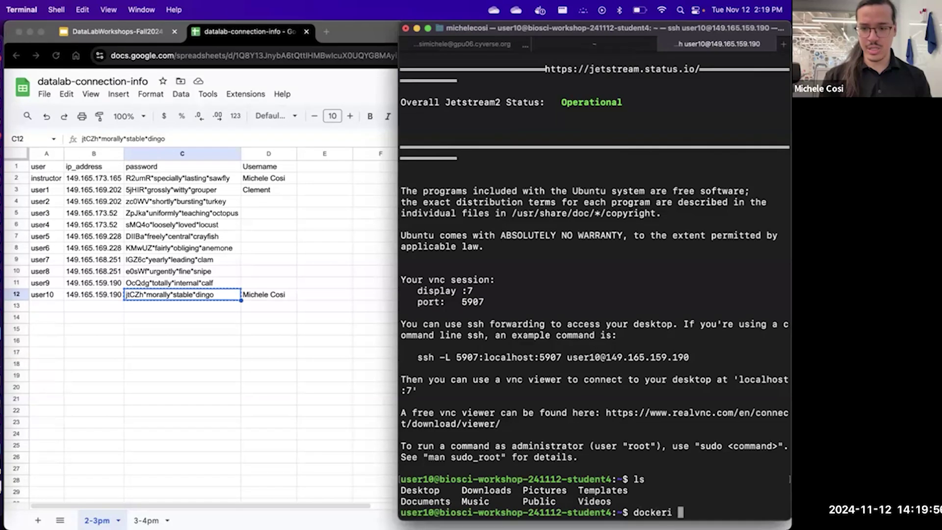
{"action": "key", "text": "BackSpace"}
{"action": "type", "text": "images"}
{"action": "key", "text": "Return"}
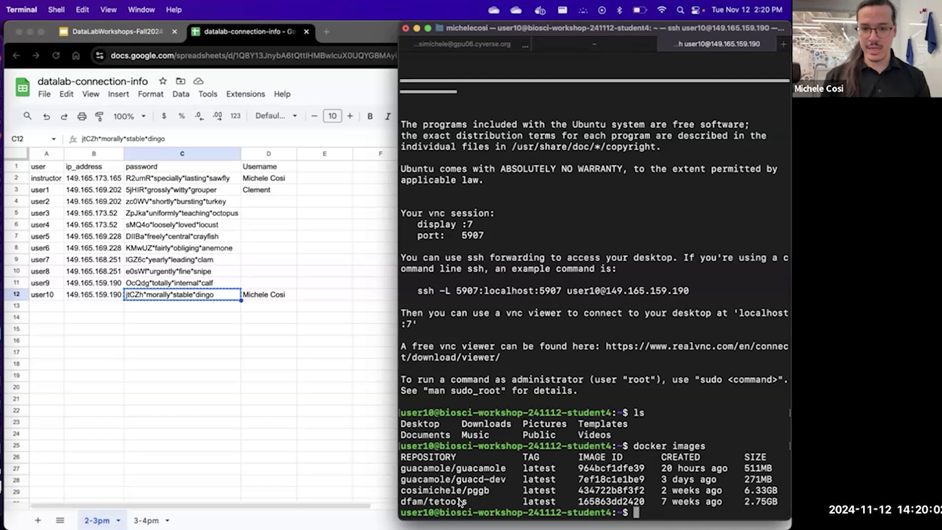
{"action": "left_click_drag", "start_coordinate": [473, 501], "coordinate": [388, 489]}
{"action": "left_click", "coordinate": [443, 484]}
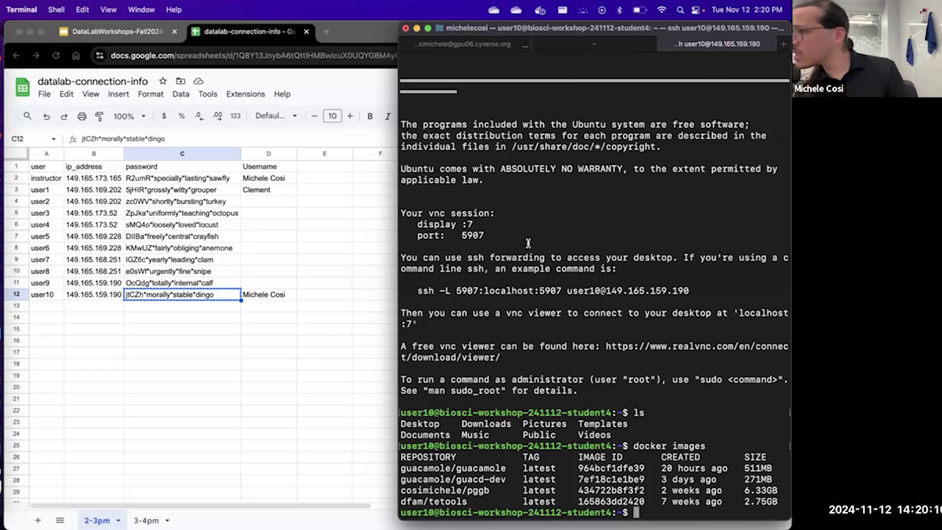
Minimize the Terminal window to bring the connection-info spreadsheet forward.
{"action": "left_click", "coordinate": [372, 153]}
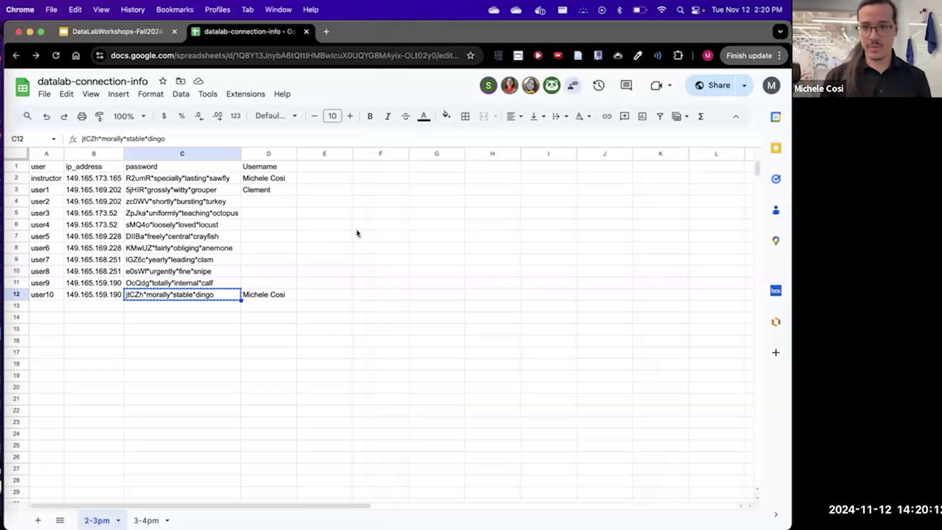
{"action": "key", "text": "ctrl+Up"}
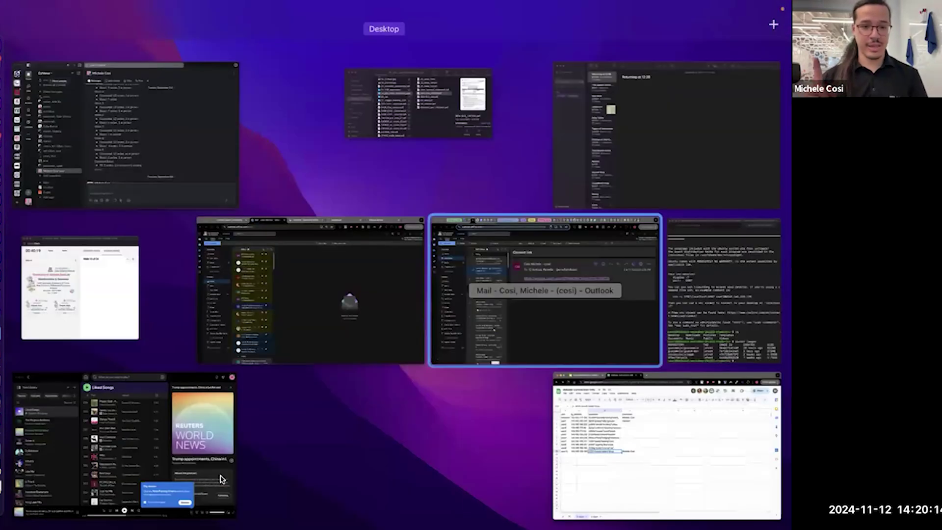
{"action": "left_click", "coordinate": [714, 325]}
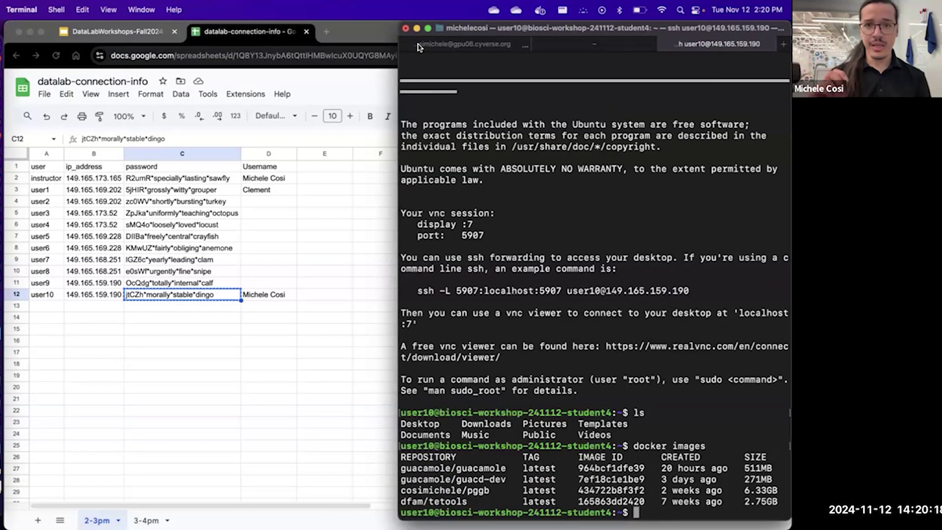
{"action": "left_click", "coordinate": [417, 28]}
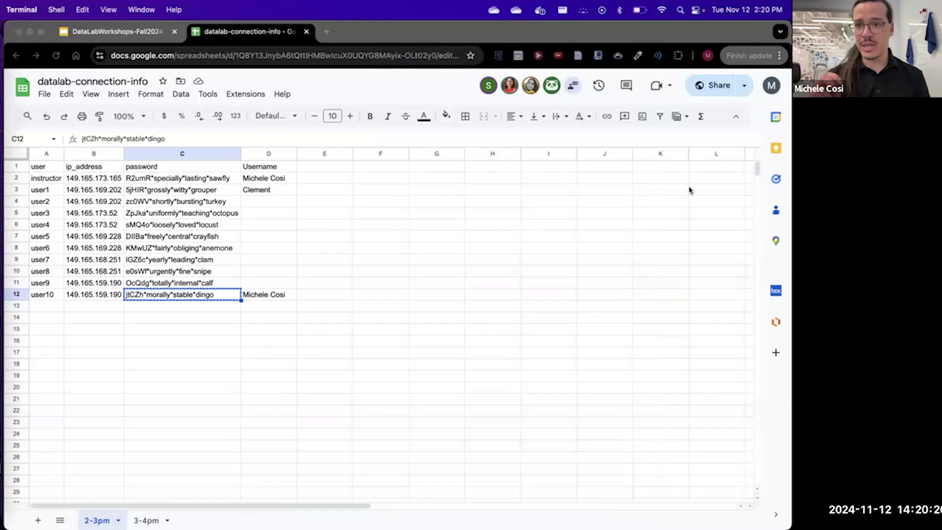
Change General access from Viewer to Editor so anyone with the link can edit.
{"action": "left_click", "coordinate": [741, 86]}
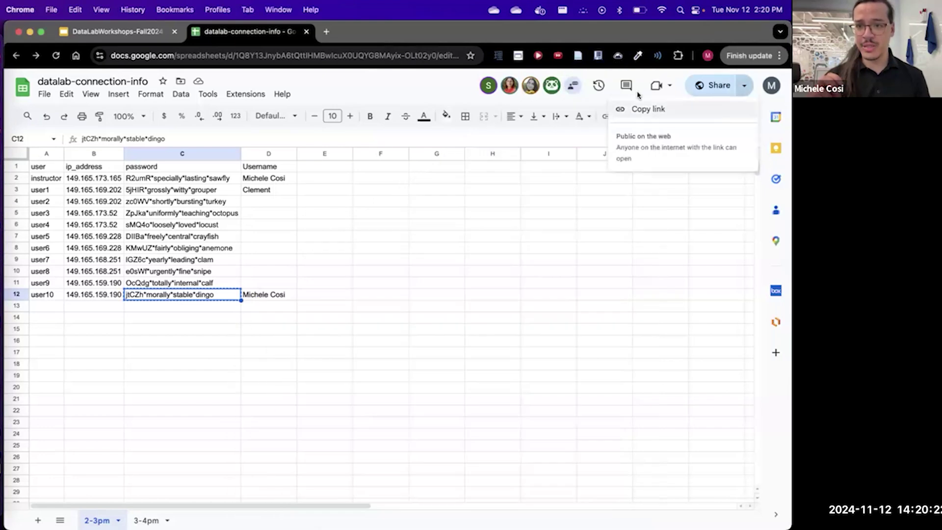
{"action": "left_click", "coordinate": [699, 78]}
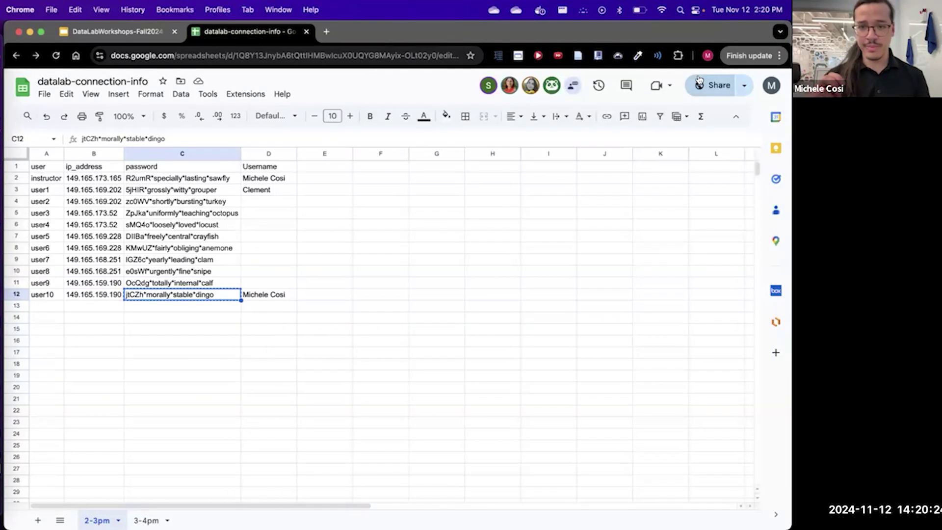
{"action": "left_click", "coordinate": [499, 349]}
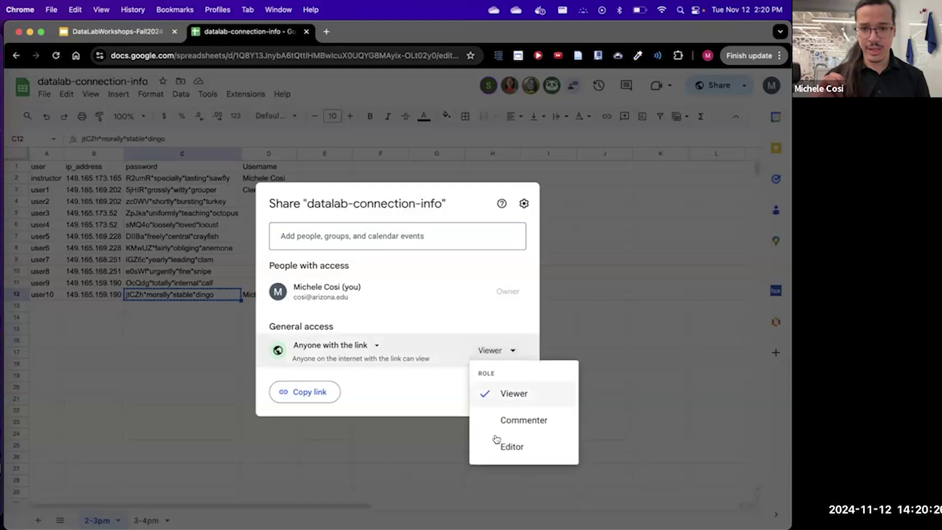
{"action": "left_click", "coordinate": [503, 443]}
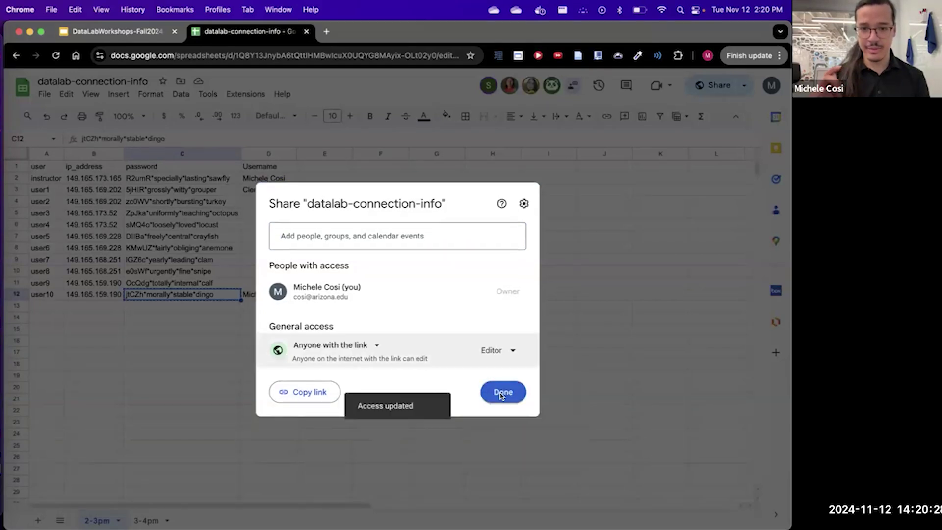
{"action": "left_click", "coordinate": [493, 395]}
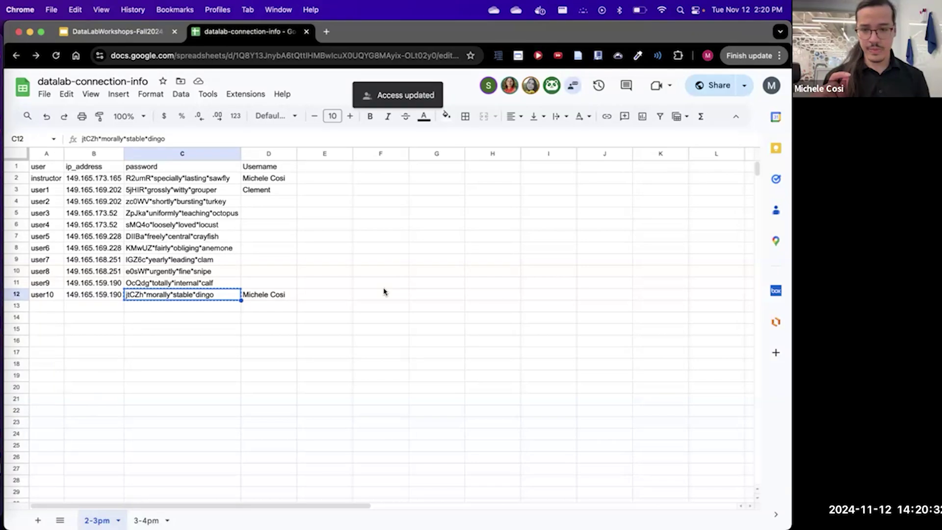
{"action": "key", "text": "ctrl+Up"}
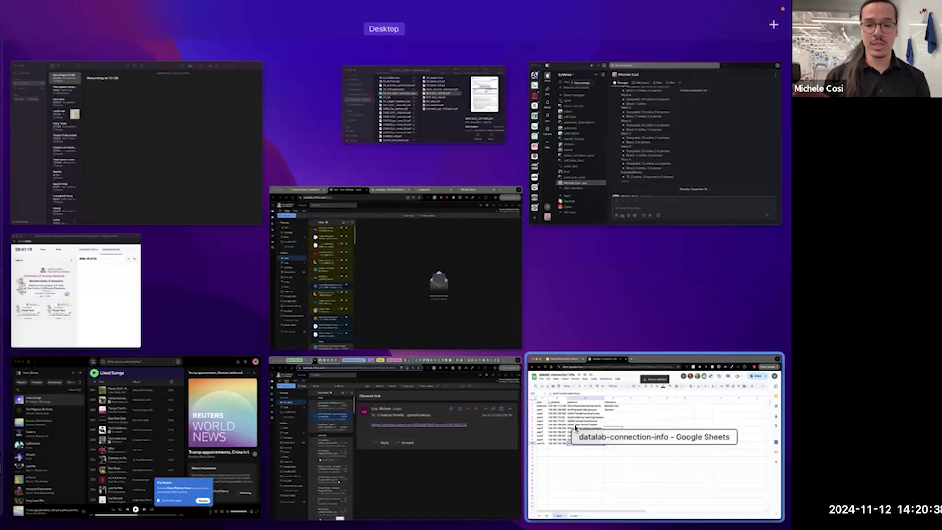
{"action": "left_click", "coordinate": [37, 496]}
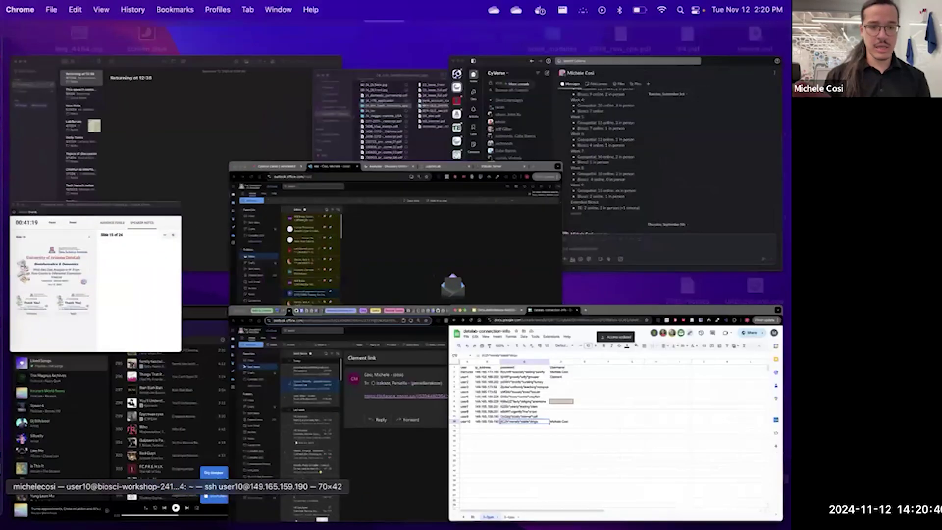
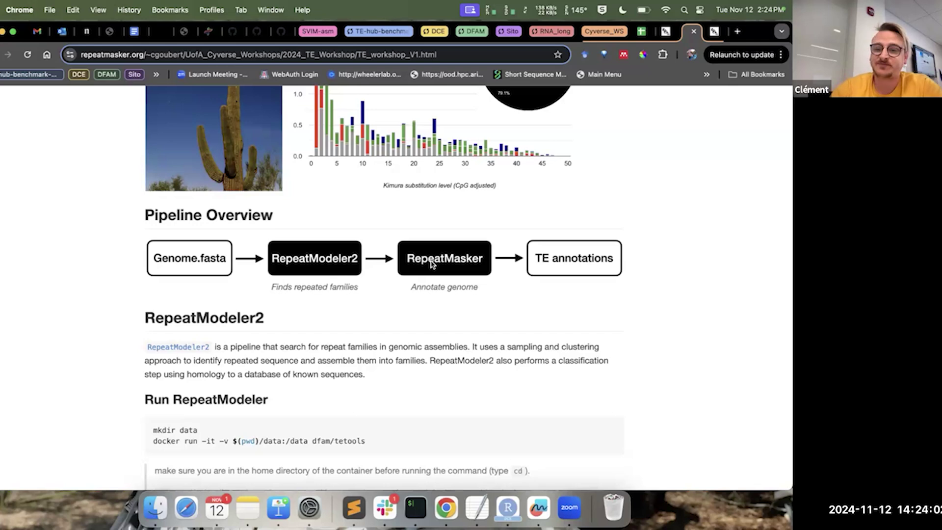
{"action": "scroll", "coordinate": [536, 291], "scroll_direction": "down", "scroll_amount": 3}
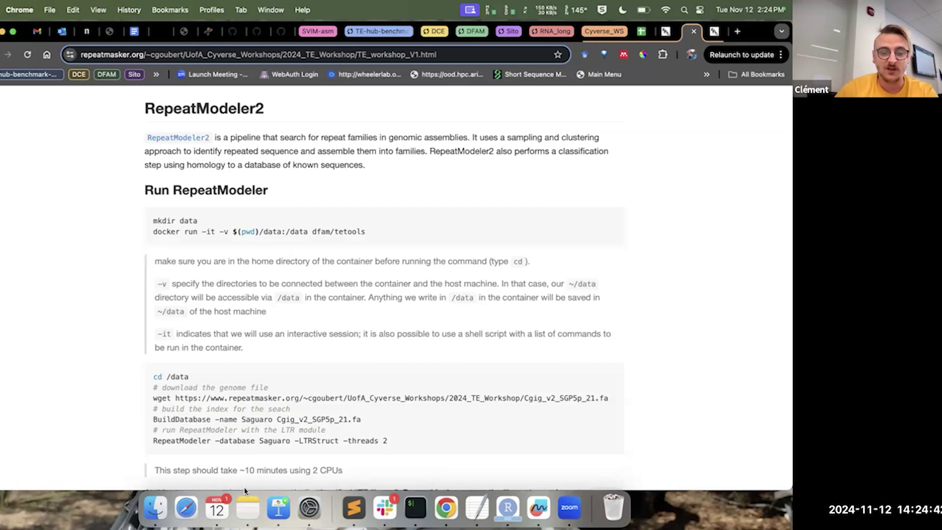
Enlarge the iTerm2 text and check the working directory with pwd.
{"action": "left_click", "coordinate": [415, 507]}
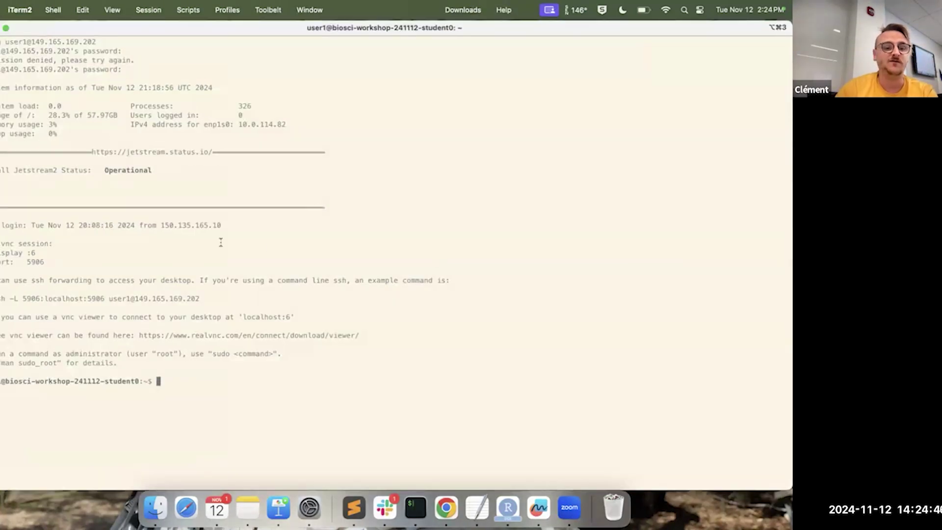
{"action": "key", "text": "super+plus"}
{"action": "key", "text": "super+plus"}
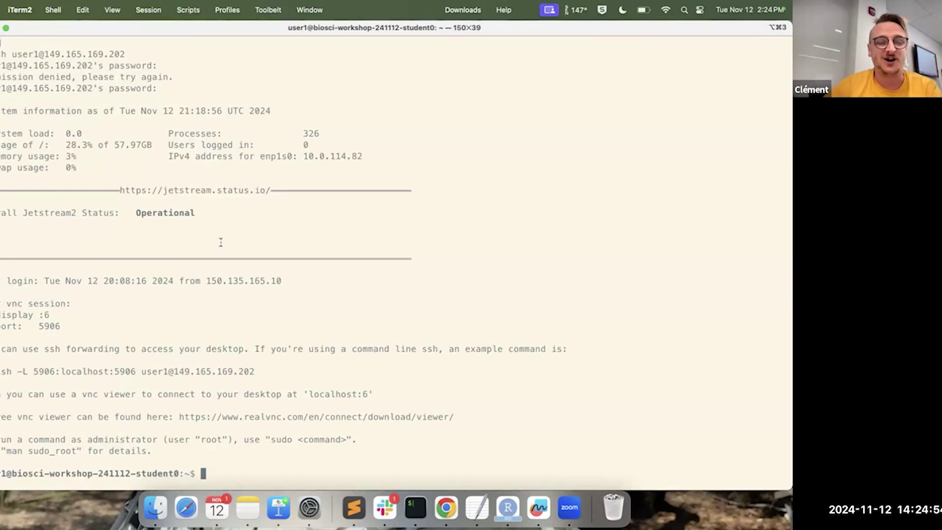
{"action": "type", "text": "pwd"}
{"action": "key", "text": "Return"}
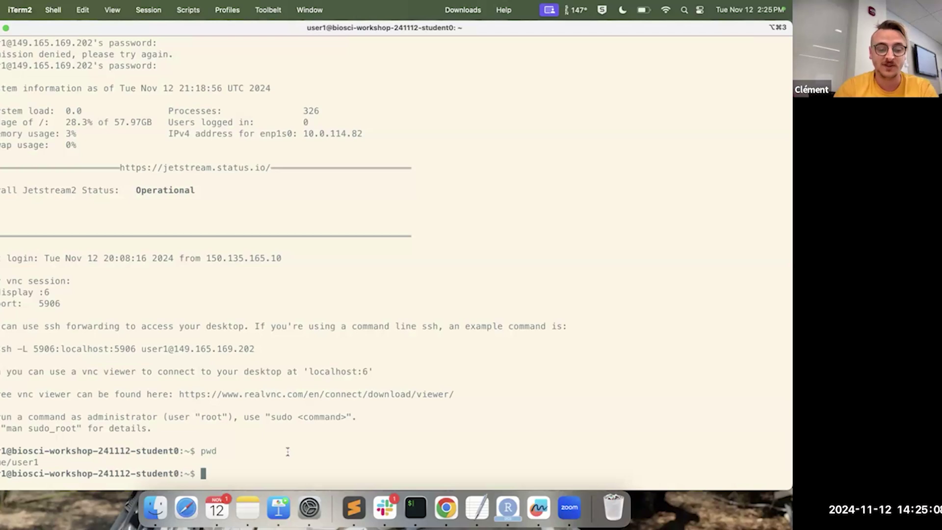
Create a data folder in /home/user1 and list the home folder to confirm it.
{"action": "type", "text": "mkdir "}
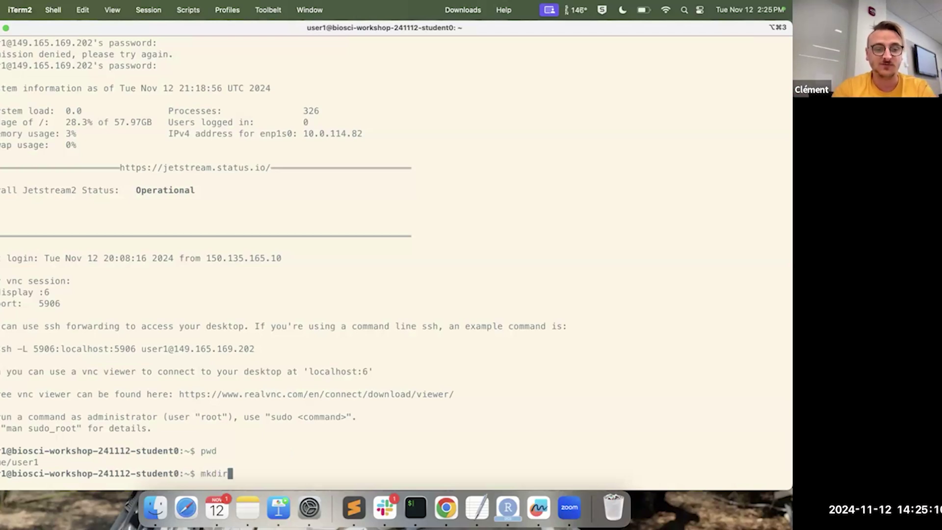
{"action": "type", "text": "data"}
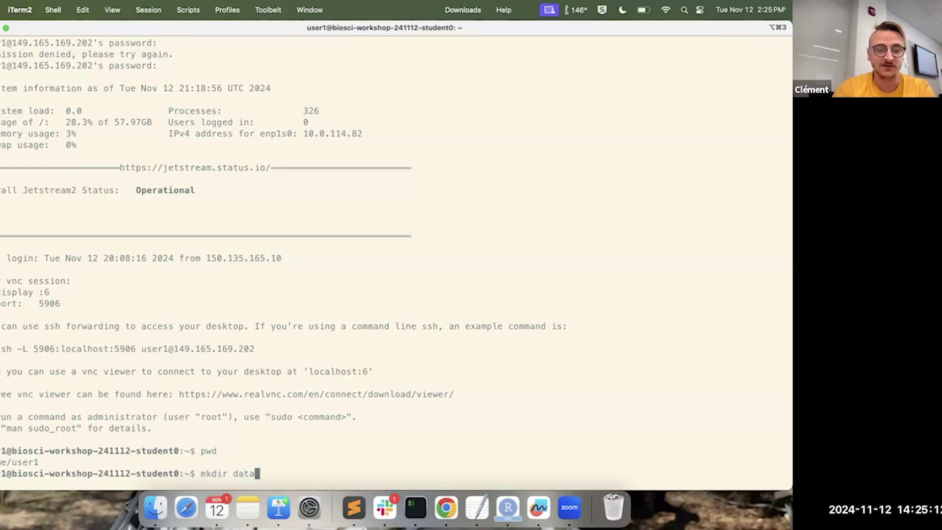
{"action": "key", "text": "Return"}
{"action": "type", "text": "ls"}
{"action": "key", "text": "Return"}
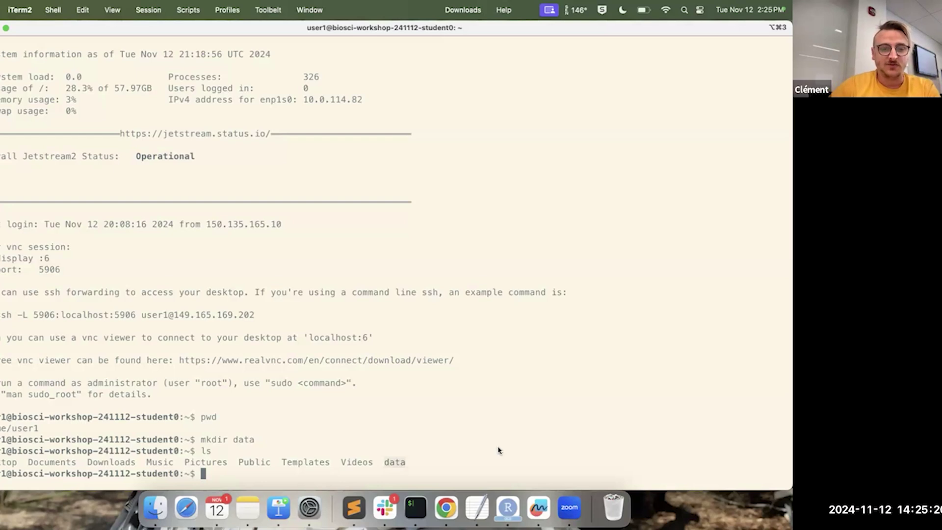
{"action": "key", "text": "super+Tab"}
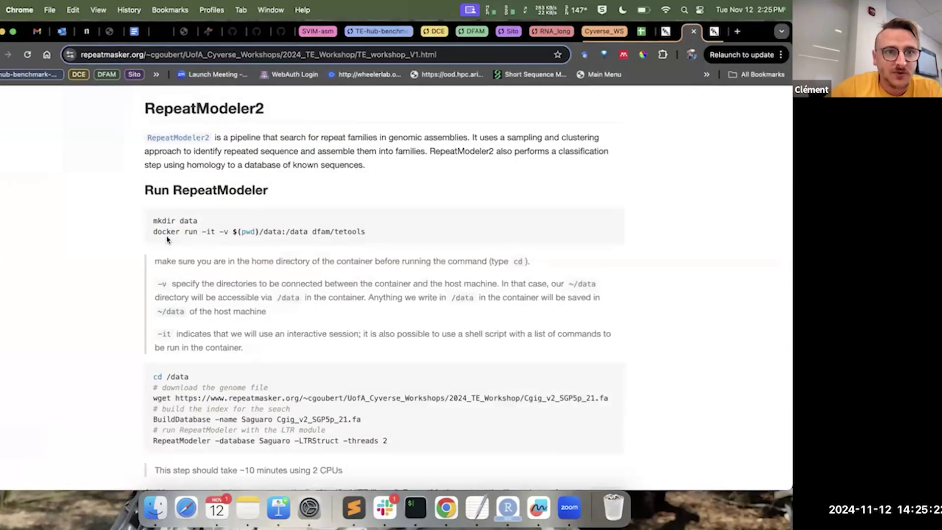
Select and copy the docker run command mounting $(pwd)/data at /data in dfam/tetools.
{"action": "left_click_drag", "start_coordinate": [150, 231], "coordinate": [445, 248]}
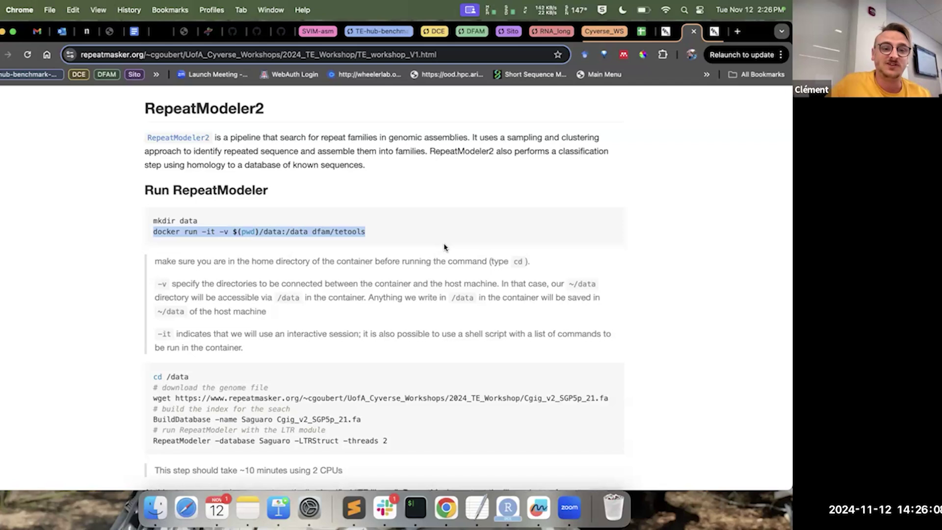
{"action": "left_click", "coordinate": [405, 240]}
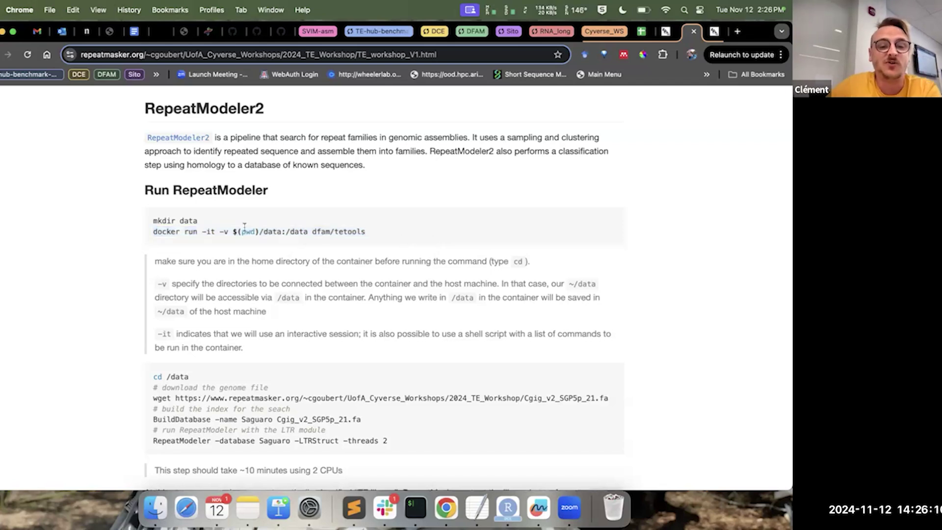
{"action": "left_click_drag", "start_coordinate": [283, 231], "coordinate": [307, 232]}
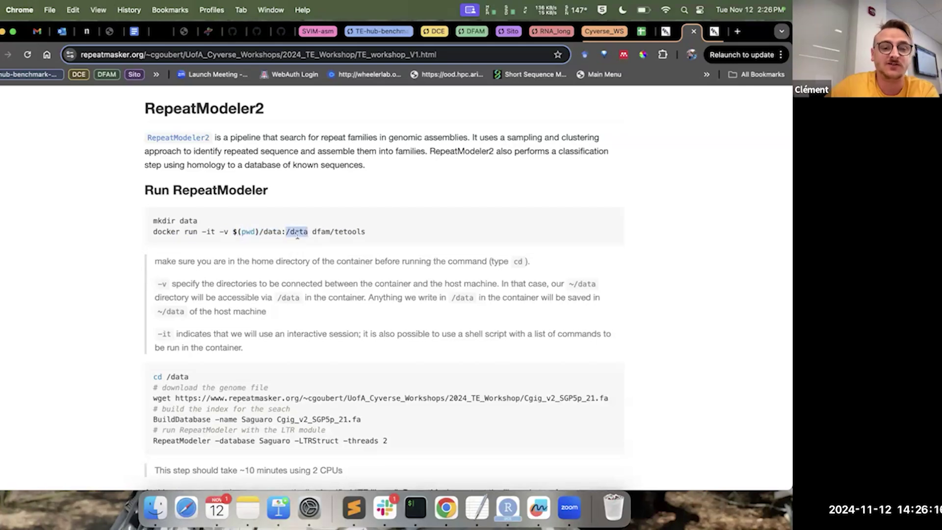
{"action": "left_click", "coordinate": [289, 234]}
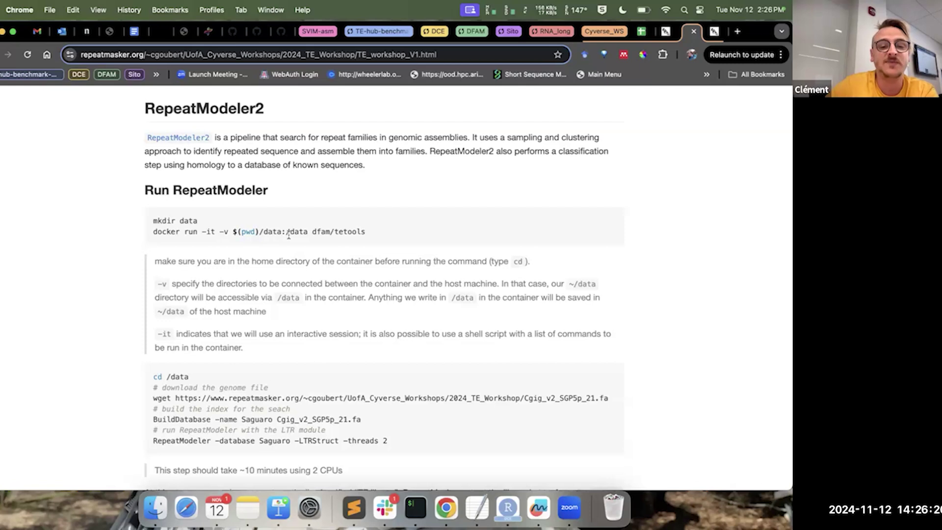
{"action": "left_click_drag", "start_coordinate": [285, 231], "coordinate": [308, 231]}
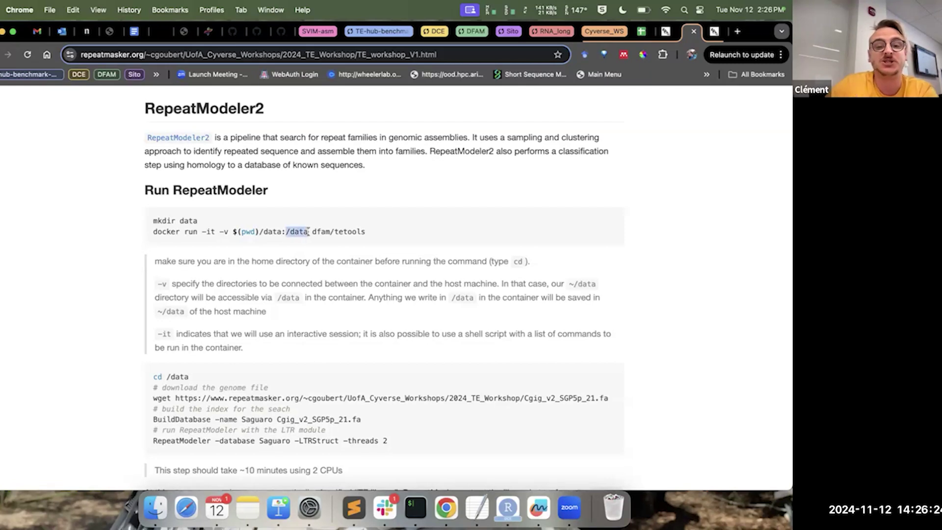
{"action": "left_click", "coordinate": [180, 231]}
{"action": "left_click_drag", "start_coordinate": [154, 231], "coordinate": [375, 239]}
{"action": "key", "text": "super+c"}
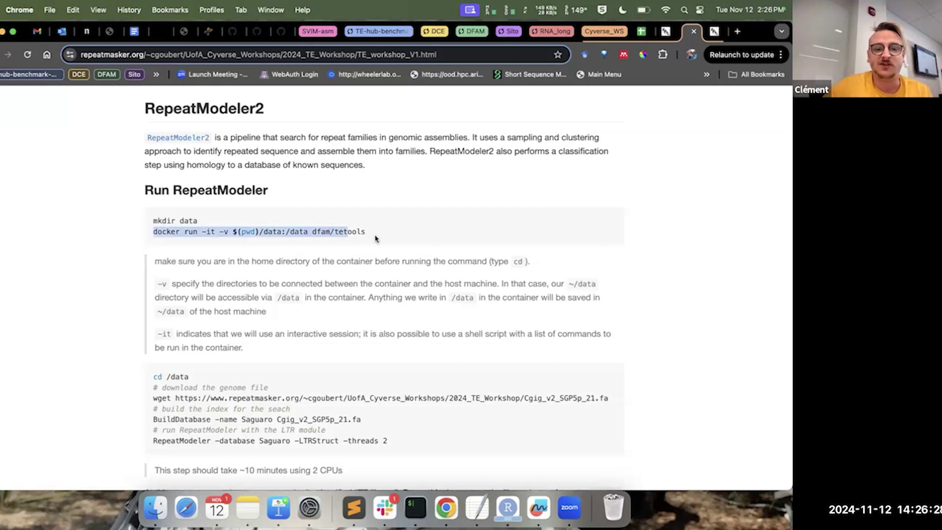
{"action": "key", "text": "super+Tab"}
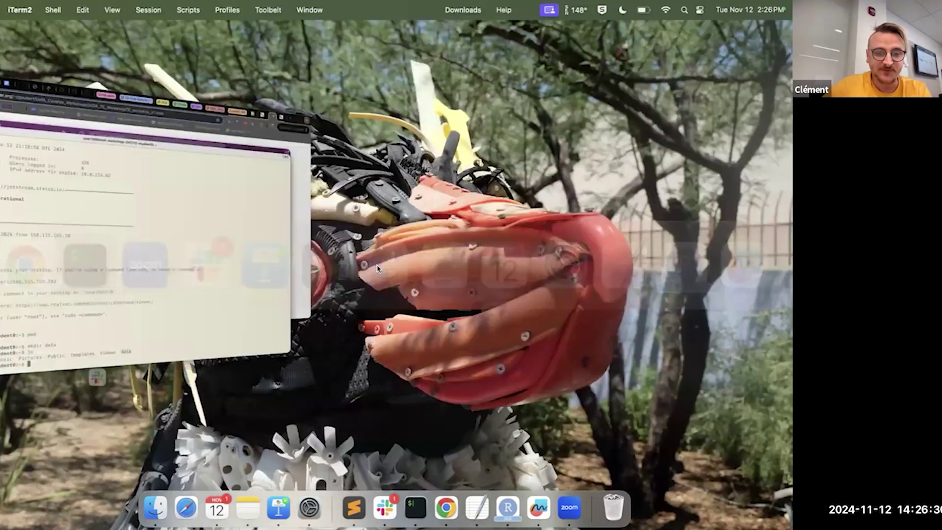
Run the pasted docker run command, opening a root shell in dfam/tetools at /opt/src.
{"action": "key", "text": "super+v"}
{"action": "key", "text": "Return"}
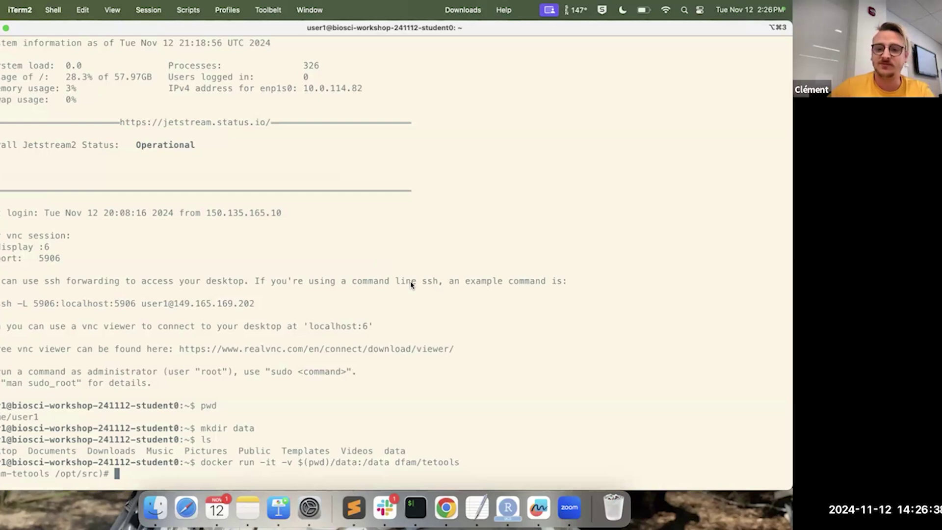
{"action": "key", "text": "ctrl+Left"}
{"action": "left_click", "coordinate": [569, 507]}
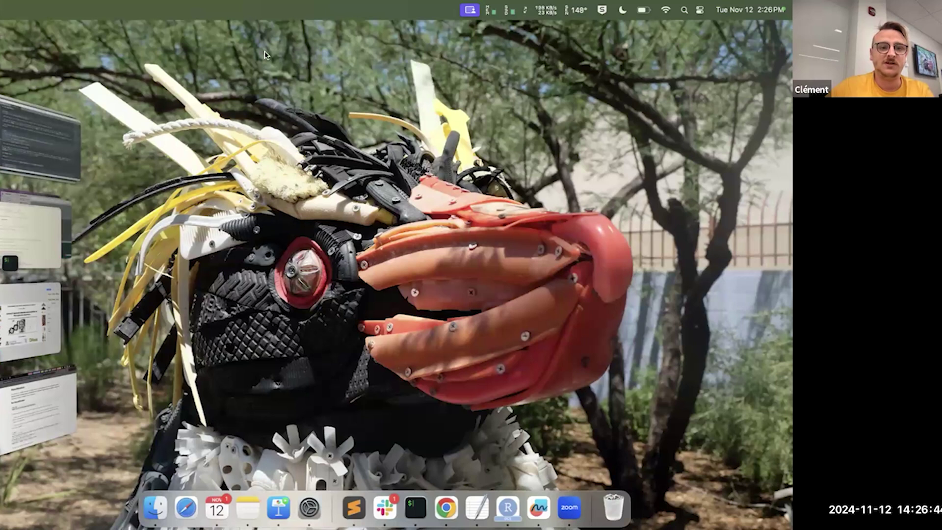
{"action": "left_click", "coordinate": [50, 250]}
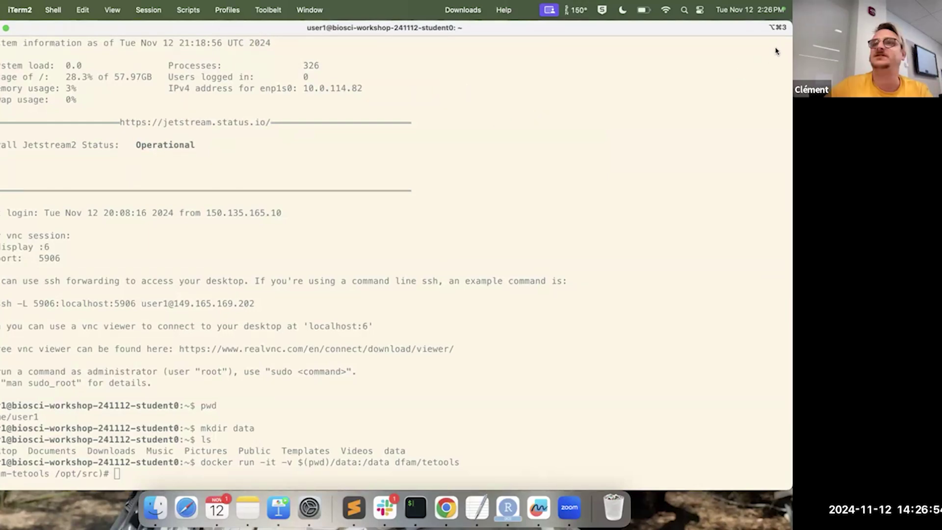
{"action": "left_click", "coordinate": [278, 374]}
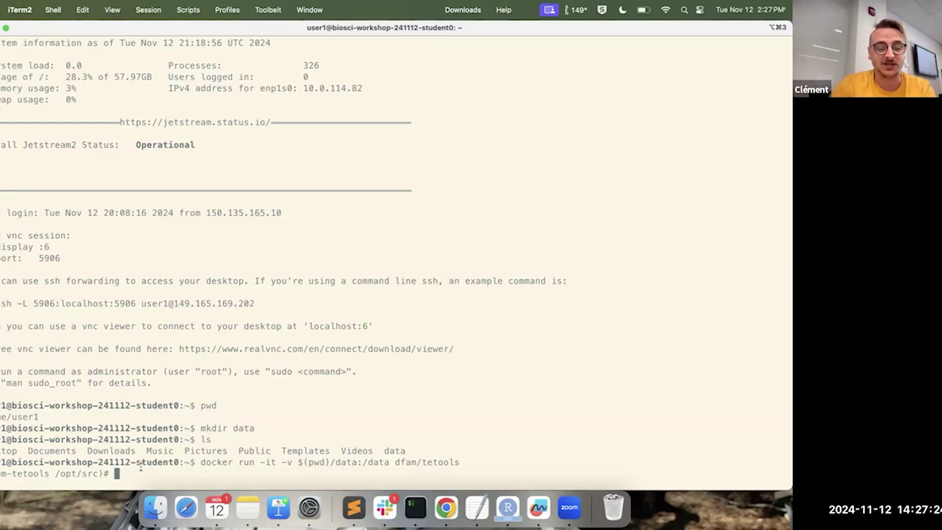
Change into /data inside the container and list it, confirming it is empty.
{"action": "type", "text": "cd /"}
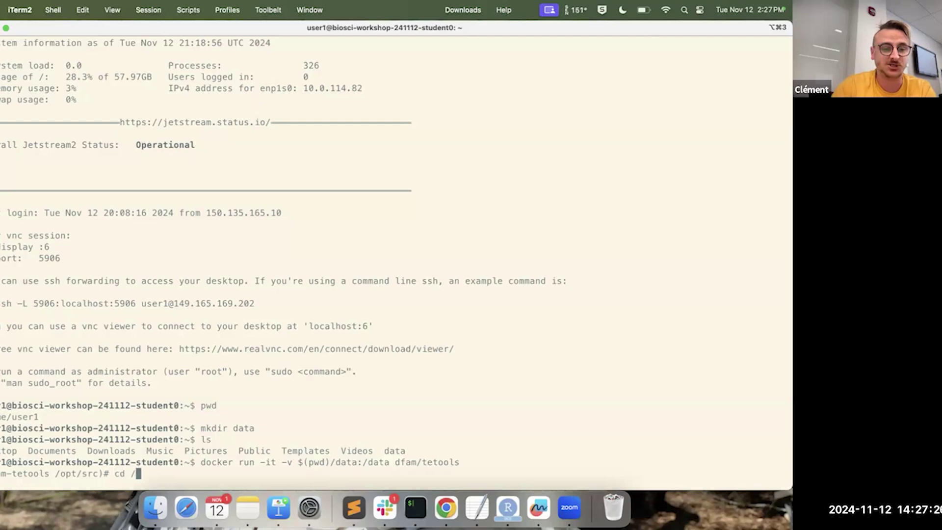
{"action": "type", "text": "data"}
{"action": "key", "text": "Return"}
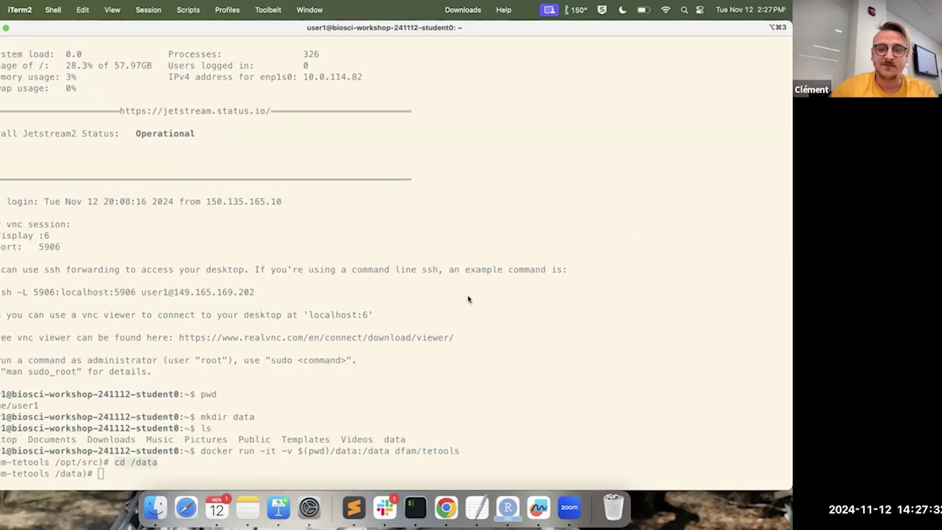
{"action": "left_click", "coordinate": [392, 365]}
{"action": "type", "text": "ls"}
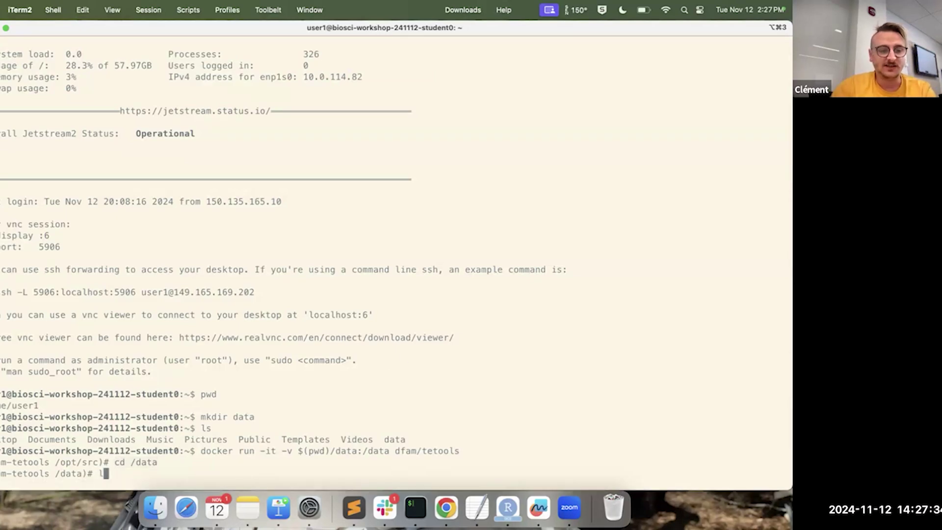
{"action": "key", "text": "Return"}
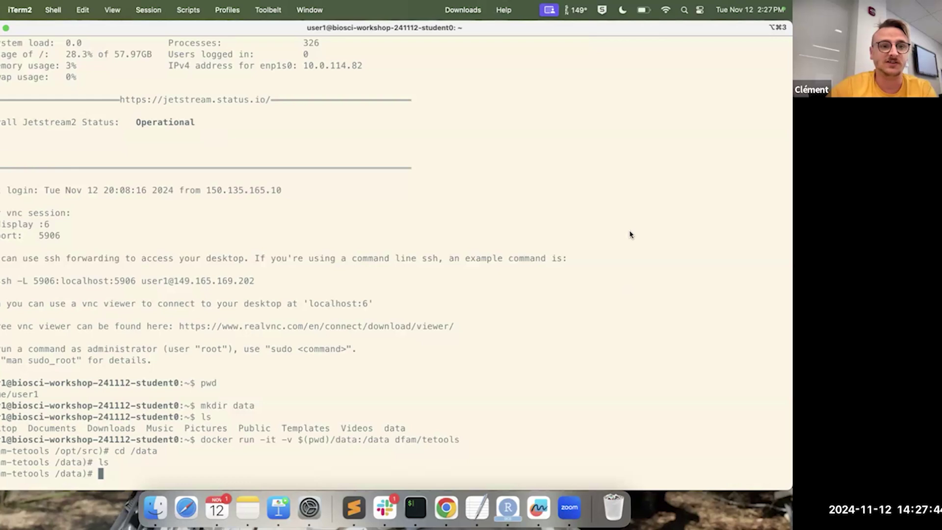
{"action": "key", "text": "super+Tab"}
{"action": "key", "text": "super+Tab"}
{"action": "key", "text": "super+Tab"}
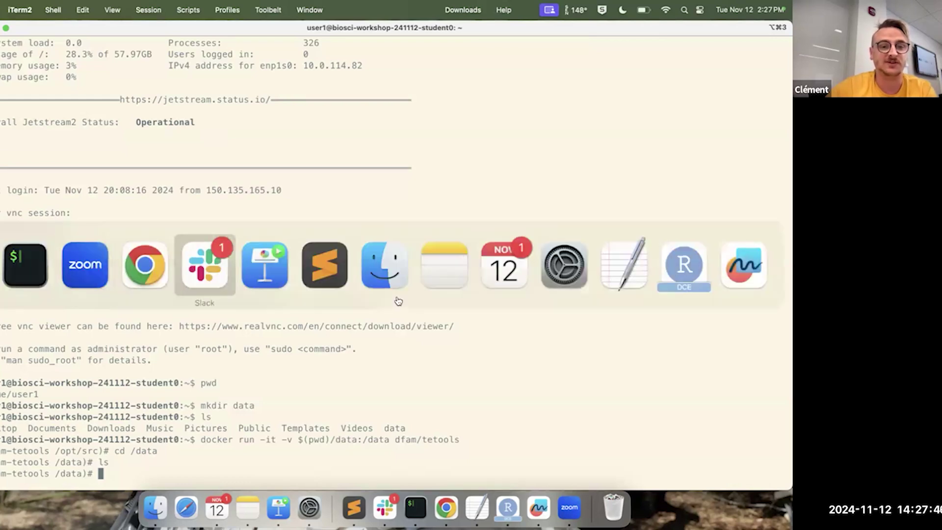
{"action": "key", "text": "super+shift+Tab"}
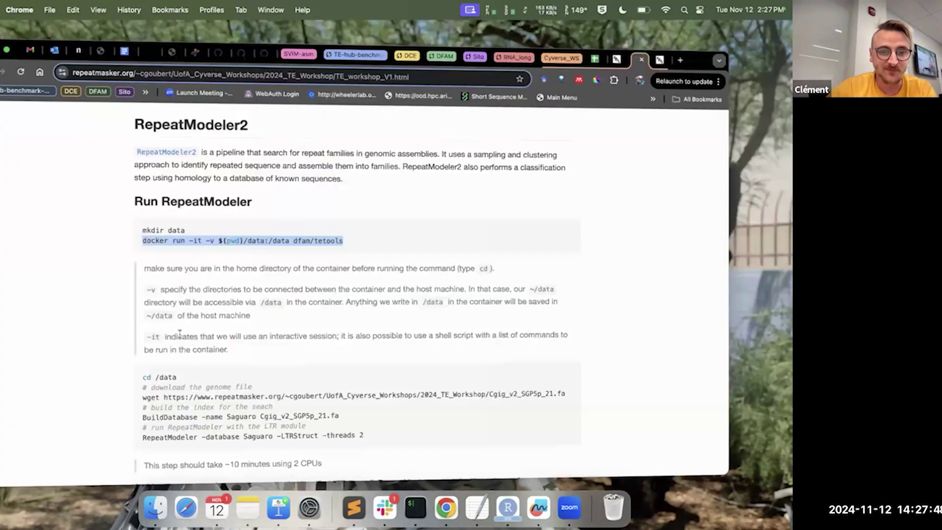
{"action": "scroll", "coordinate": [180, 334], "scroll_direction": "down", "scroll_amount": 3}
Copy the wget command for Cgig_v2_SGP5p_21.fa and paste it at the /data prompt.
{"action": "left_click_drag", "start_coordinate": [421, 315], "coordinate": [610, 316]}
{"action": "key", "text": "super+c"}
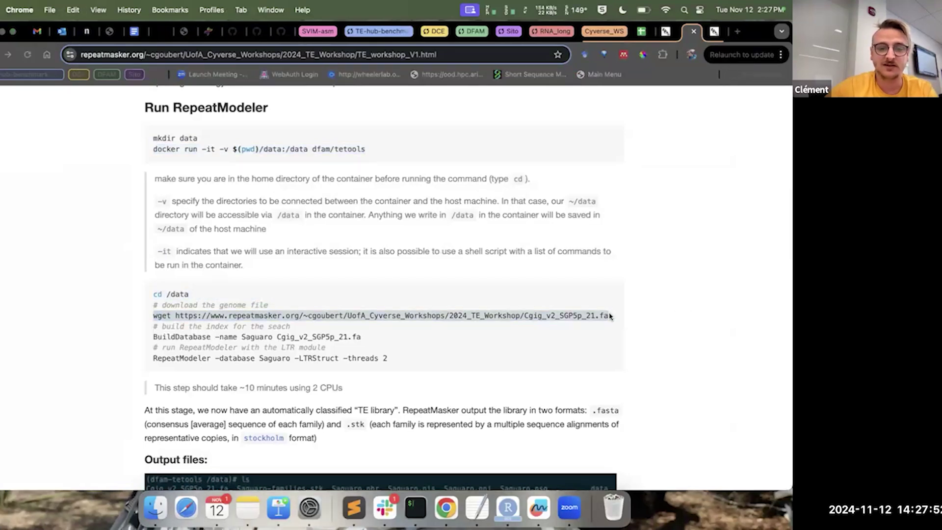
{"action": "key", "text": "super+Tab"}
{"action": "key", "text": "super+v"}
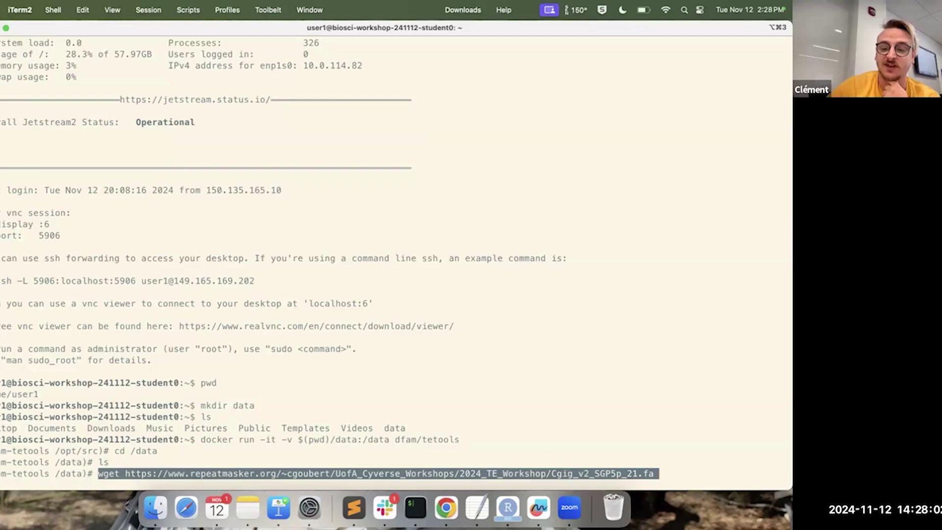
Download Cgig_v2_SGP5p_21.fa into /data and list the folder to confirm the 2.0M file.
{"action": "key", "text": "Return"}
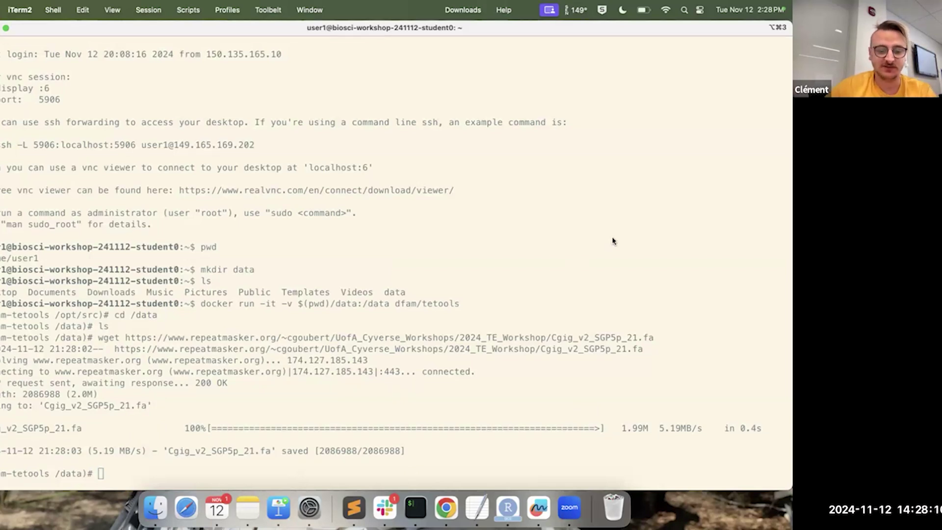
{"action": "left_click", "coordinate": [337, 301]}
{"action": "type", "text": "l"}
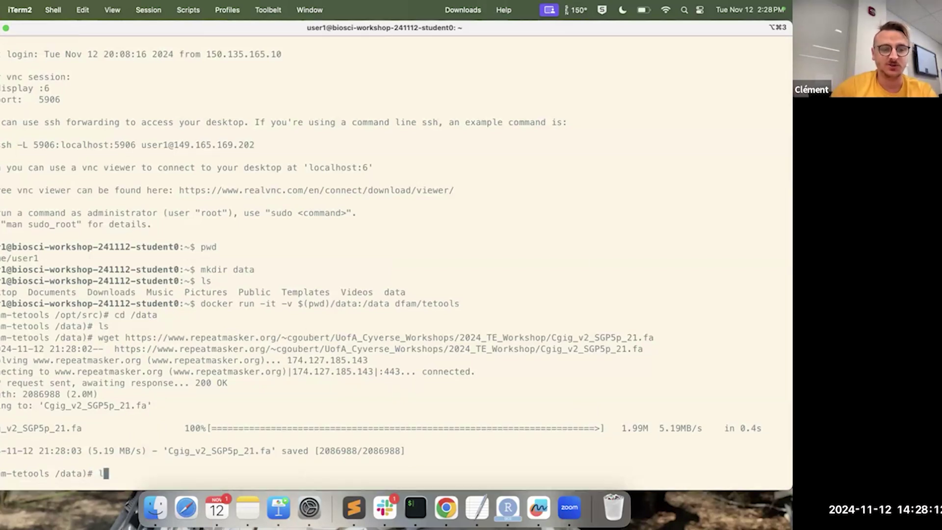
{"action": "type", "text": "s"}
{"action": "key", "text": "Return"}
Show the first lines of Cgig_v2_SGP5p_21.fa with head.
{"action": "type", "text": "head"}
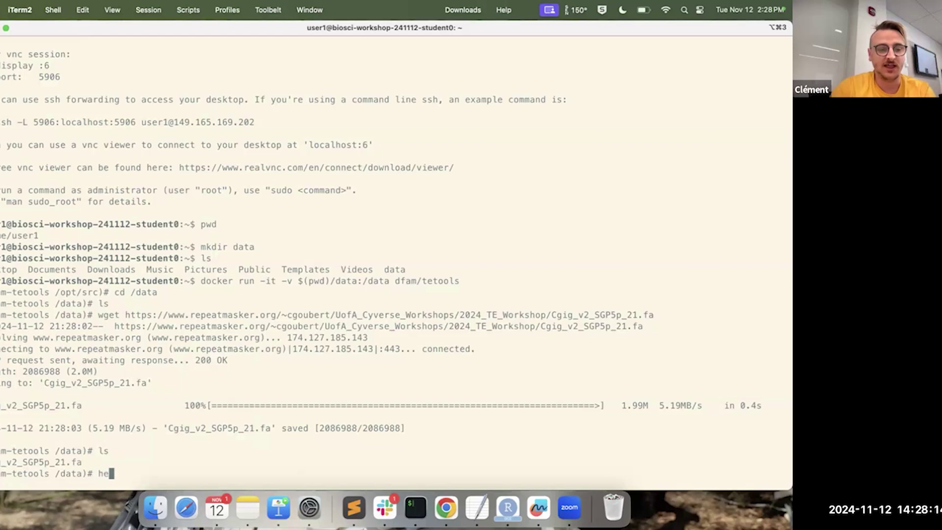
{"action": "key", "text": "super+v"}
{"action": "key", "text": "BackSpace"}
{"action": "key", "text": "BackSpace"}
{"action": "key", "text": "BackSpace"}
{"action": "key", "text": "BackSpace"}
{"action": "key", "text": "BackSpace"}
{"action": "key", "text": "BackSpace"}
{"action": "key", "text": "BackSpace"}
{"action": "key", "text": "BackSpace"}
{"action": "key", "text": "BackSpace"}
{"action": "key", "text": "BackSpace"}
{"action": "key", "text": "BackSpace"}
{"action": "key", "text": "BackSpace"}
{"action": "key", "text": "BackSpace"}
{"action": "key", "text": "BackSpace"}
{"action": "key", "text": "BackSpace"}
{"action": "key", "text": "BackSpace"}
{"action": "key", "text": "BackSpace"}
{"action": "key", "text": "BackSpace"}
{"action": "key", "text": "BackSpace"}
{"action": "key", "text": "BackSpace"}
{"action": "key", "text": "BackSpace"}
{"action": "key", "text": "BackSpace"}
{"action": "key", "text": "BackSpace"}
{"action": "key", "text": "BackSpace"}
{"action": "key", "text": "BackSpace"}
{"action": "key", "text": "BackSpace"}
{"action": "key", "text": "BackSpace"}
{"action": "key", "text": "BackSpace"}
{"action": "key", "text": "BackSpace"}
{"action": "key", "text": "BackSpace"}
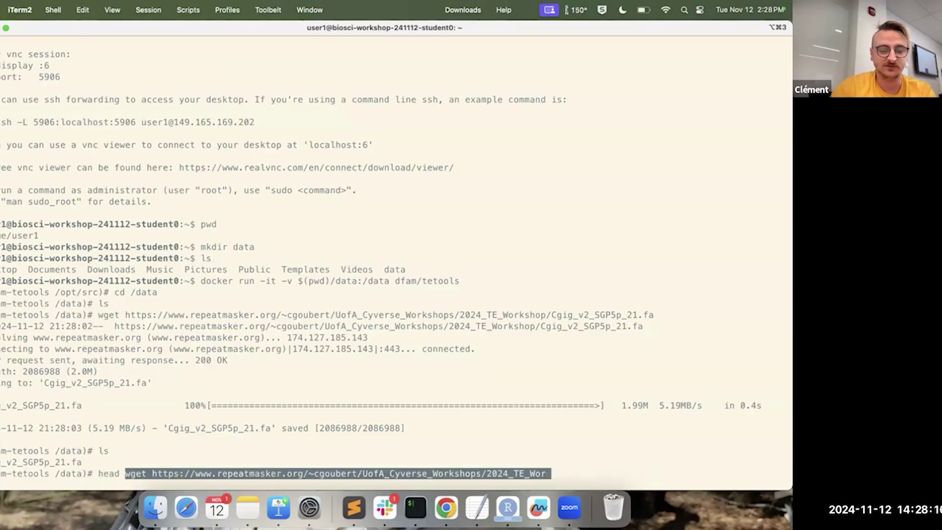
{"action": "key", "text": "ctrl+c"}
{"action": "type", "text": "head C"}
{"action": "key", "text": "Tab"}
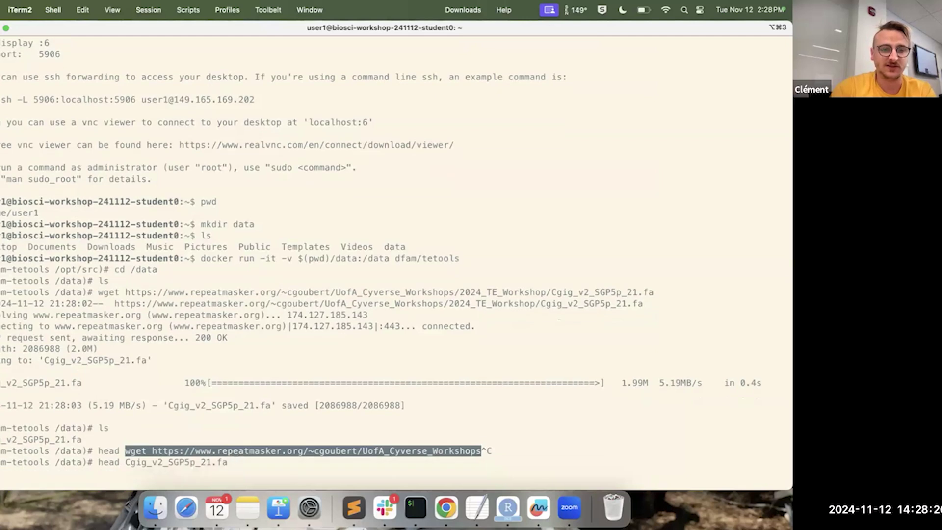
{"action": "key", "text": "Return"}
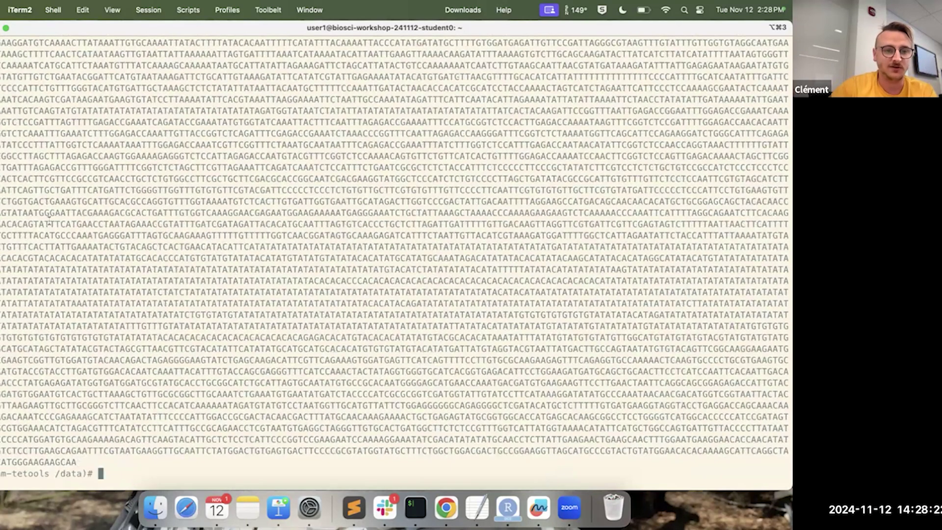
Review the sequence output and relist /data to confirm Cgig_v2_SGP5p_21.fa is present.
{"action": "left_click_drag", "start_coordinate": [39, 293], "coordinate": [43, 324]}
{"action": "left_click", "coordinate": [149, 328]}
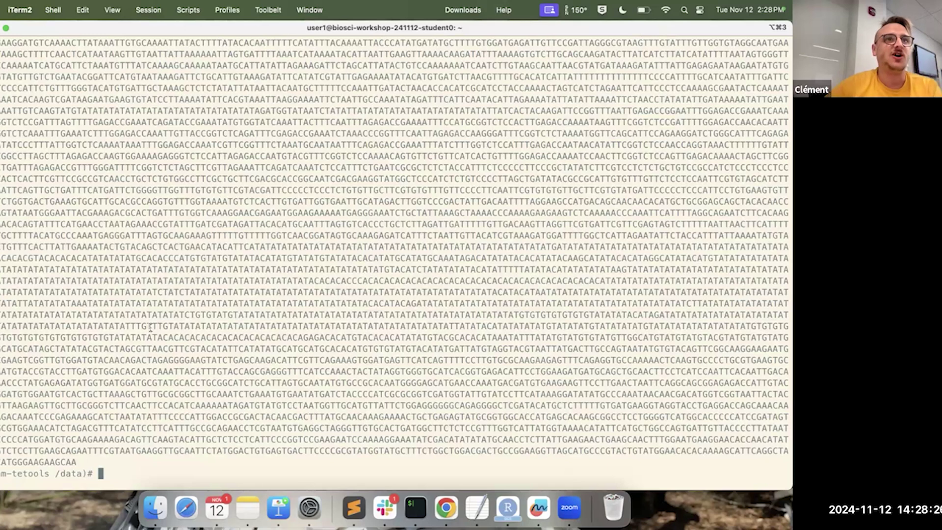
{"action": "scroll", "coordinate": [149, 327], "scroll_direction": "up", "scroll_amount": 20}
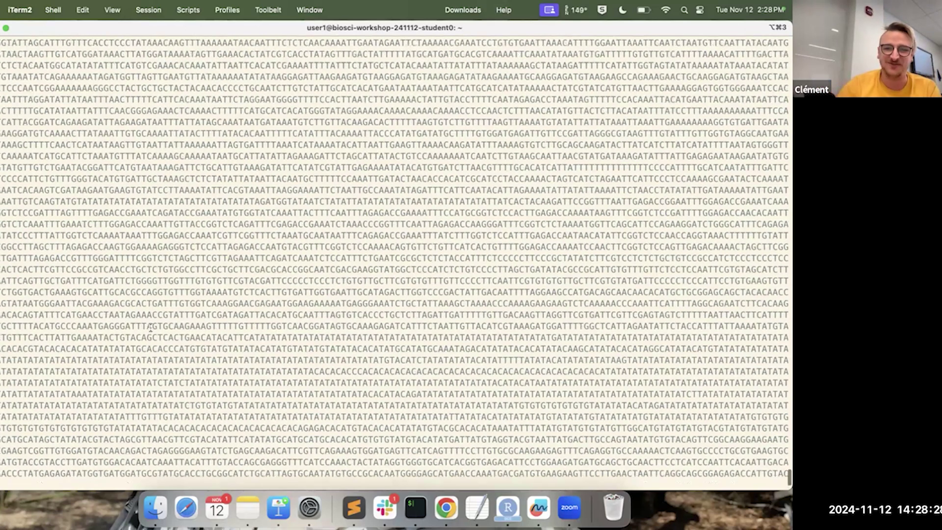
{"action": "scroll", "coordinate": [150, 328], "scroll_direction": "down", "scroll_amount": 20}
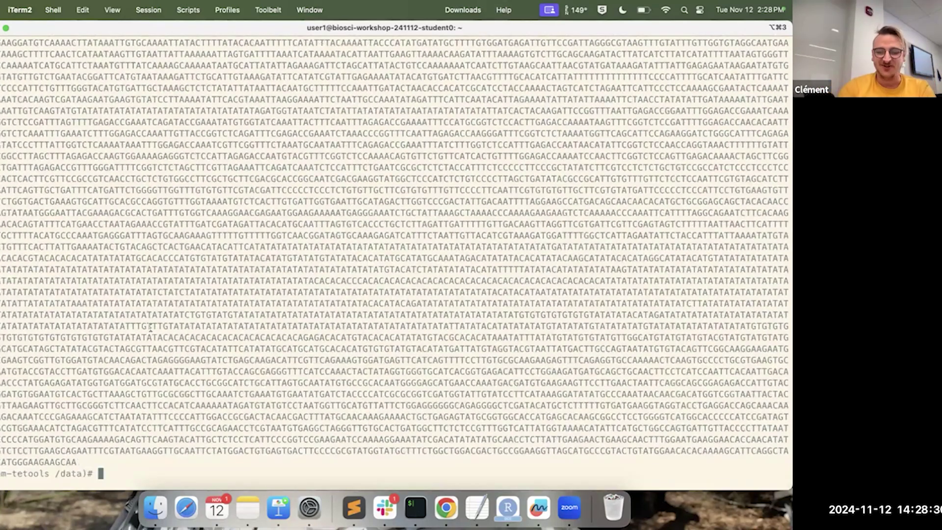
{"action": "type", "text": "ls"}
{"action": "key", "text": "Return"}
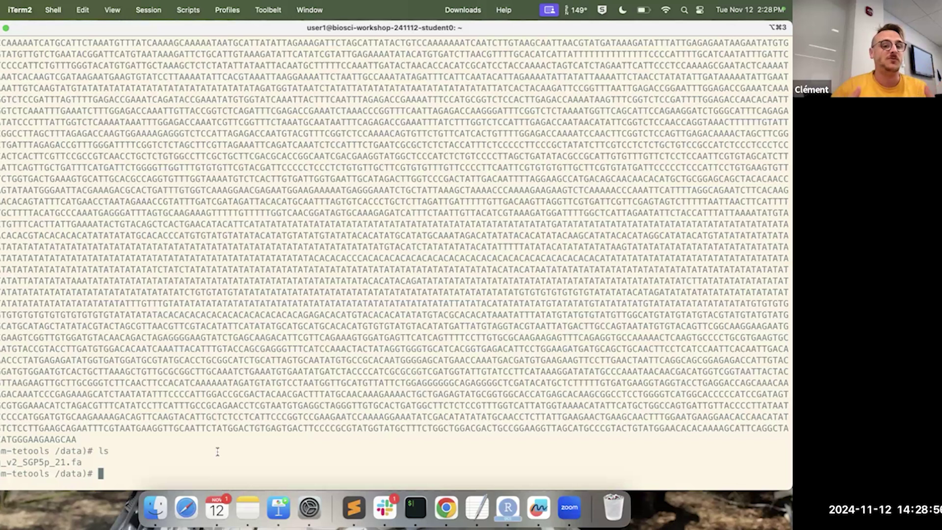
{"action": "key", "text": "super+Tab"}
{"action": "key", "text": "super+Tab"}
{"action": "key", "text": "super+Tab"}
{"action": "key", "text": "super+shift+Tab"}
{"action": "key", "text": "super+shift+Tab"}
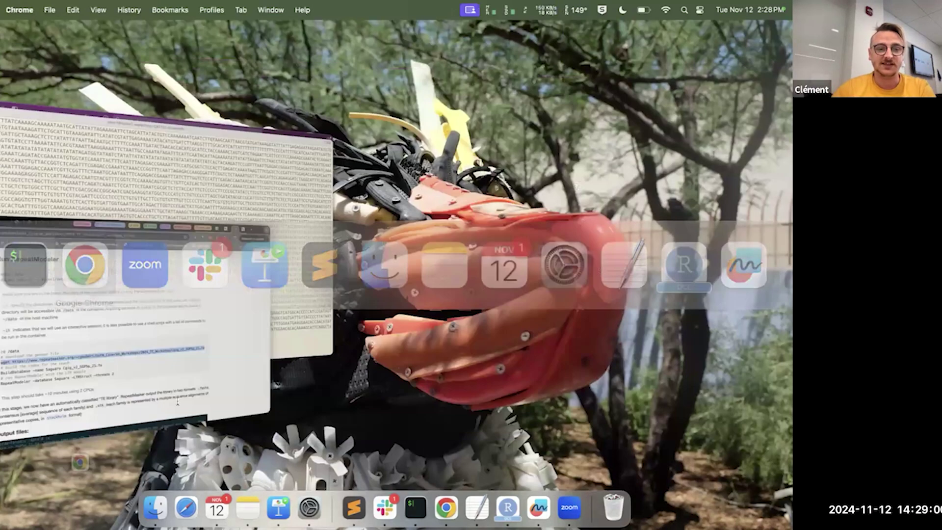
Copy the 'BuildDatabase -name Saguaro Cgig_v2_SGP5p_21.fa' command from the workshop page.
{"action": "left_click", "coordinate": [152, 337]}
{"action": "left_click_drag", "start_coordinate": [182, 337], "coordinate": [211, 337]}
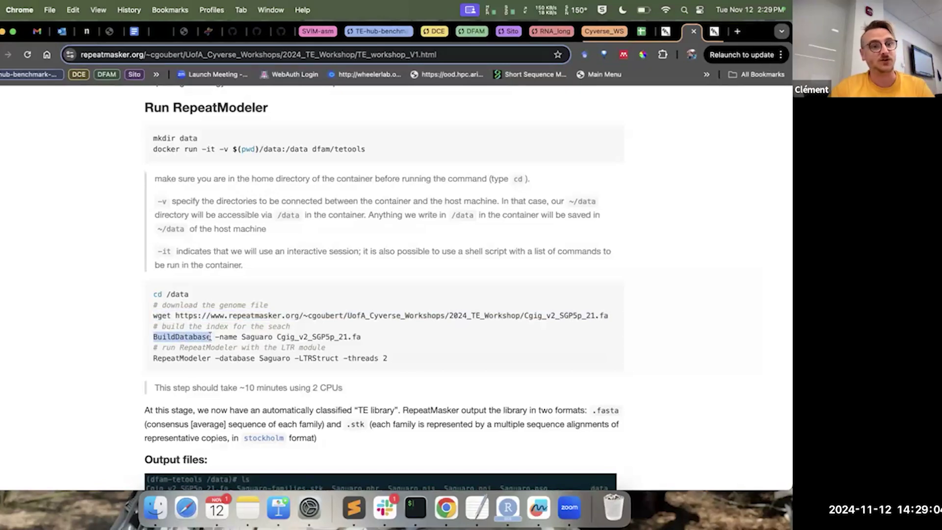
{"action": "left_click_drag", "start_coordinate": [211, 337], "coordinate": [270, 335]}
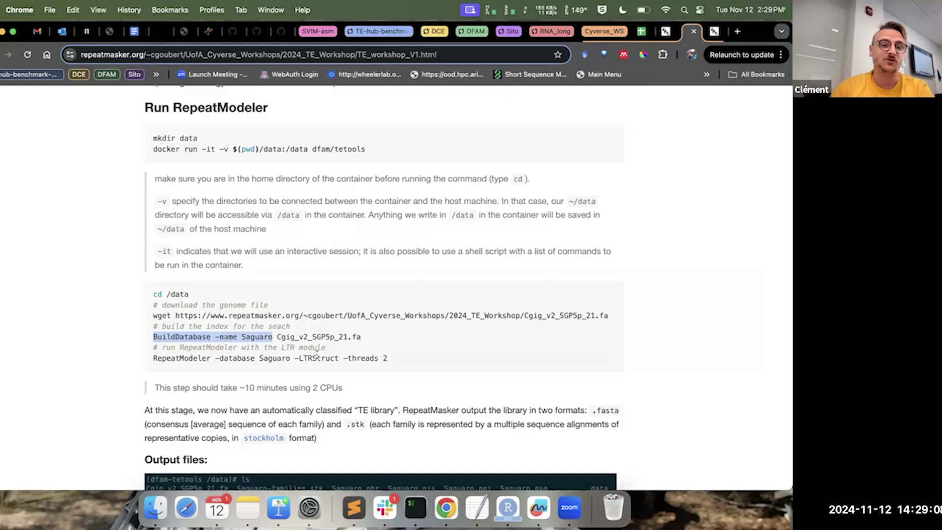
{"action": "double_click", "coordinate": [257, 337]}
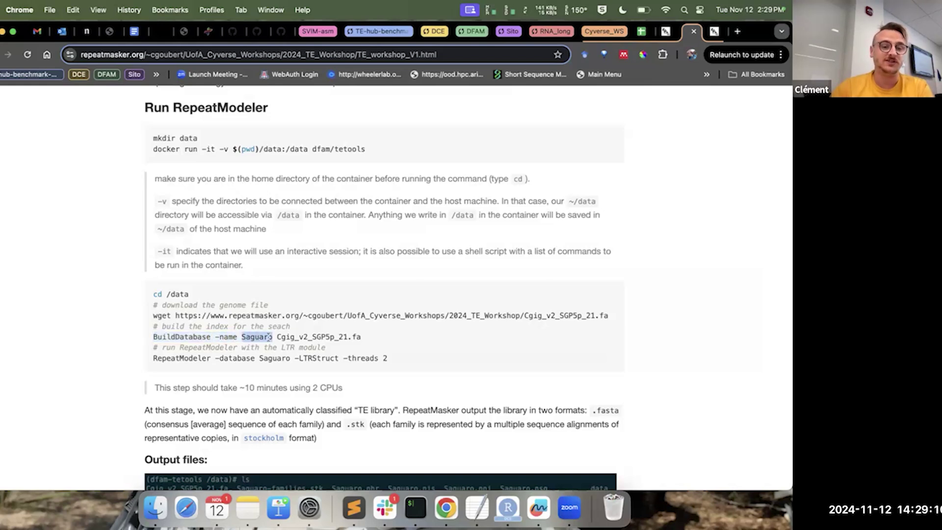
{"action": "left_click", "coordinate": [301, 335]}
{"action": "left_click_drag", "start_coordinate": [278, 336], "coordinate": [383, 340]}
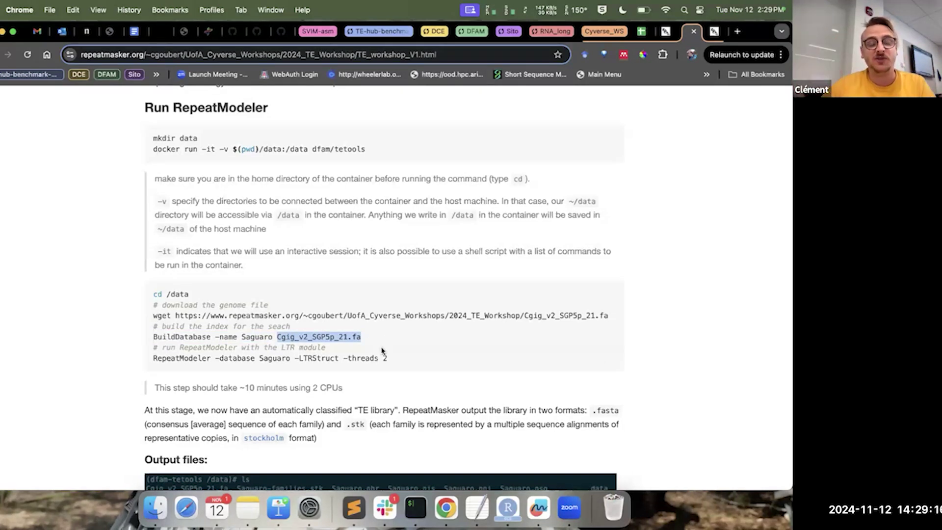
{"action": "left_click_drag", "start_coordinate": [153, 336], "coordinate": [364, 342]}
{"action": "key", "text": "super+c"}
{"action": "key", "text": "super+Tab"}
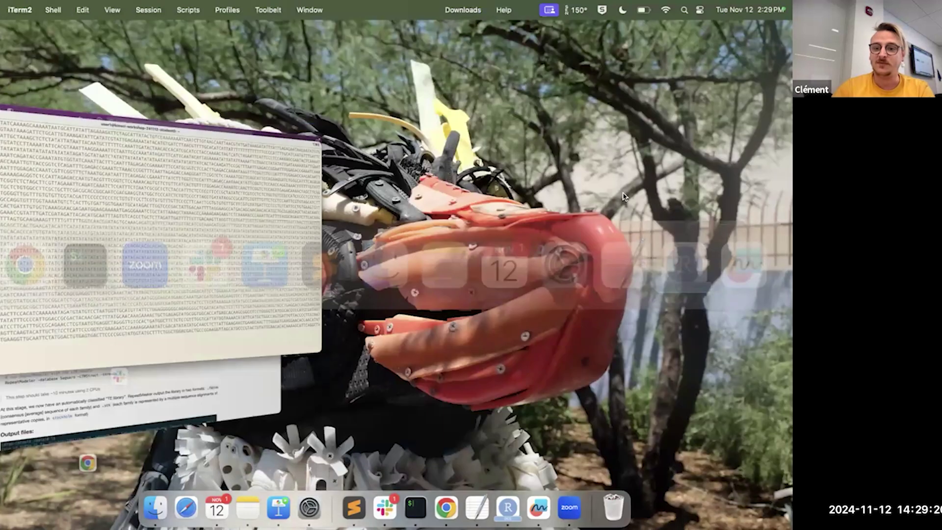
Run BuildDatabase to create the Saguaro database, adding 1 sequence of 2086968 bp.
{"action": "key", "text": "super+v"}
{"action": "key", "text": "Return"}
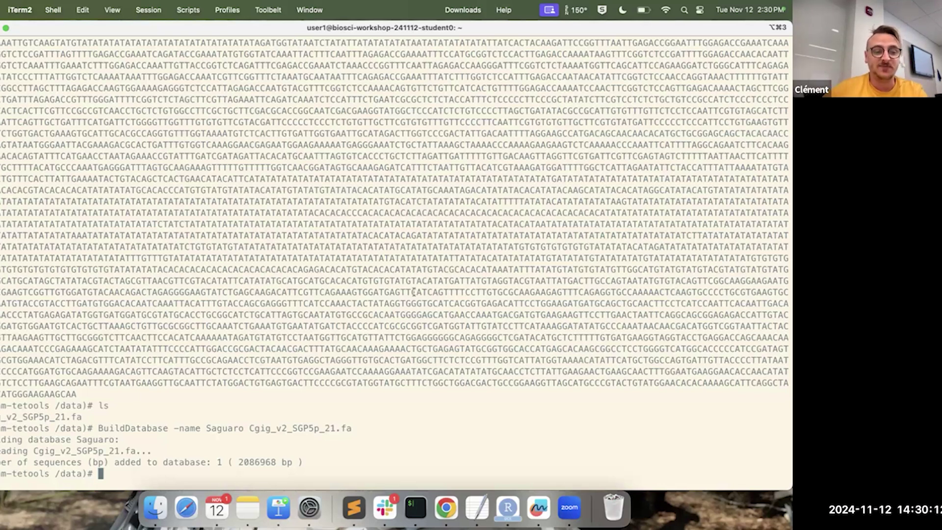
{"action": "key", "text": "super+Tab"}
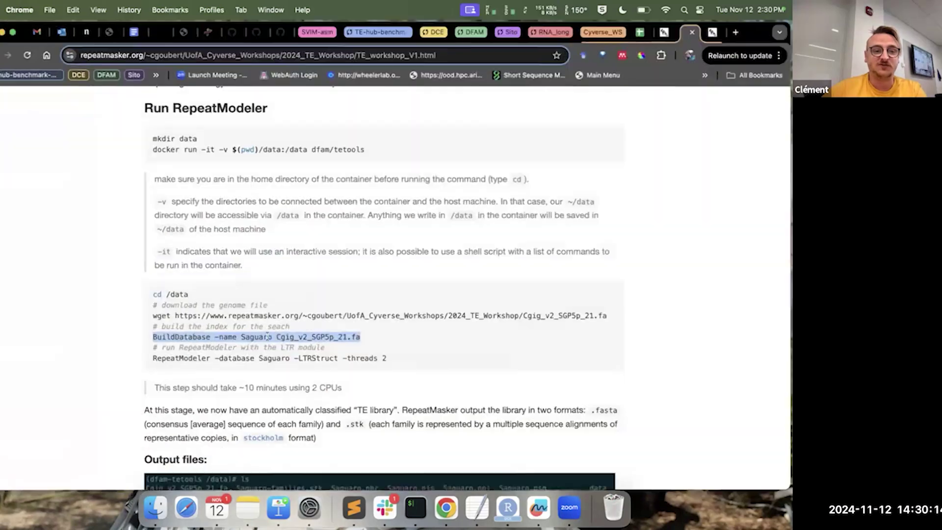
Select the full 'RepeatModeler -database Saguaro -LTRStruct -threads 2' command line on the workshop page.
{"action": "left_click_drag", "start_coordinate": [153, 357], "coordinate": [344, 359]}
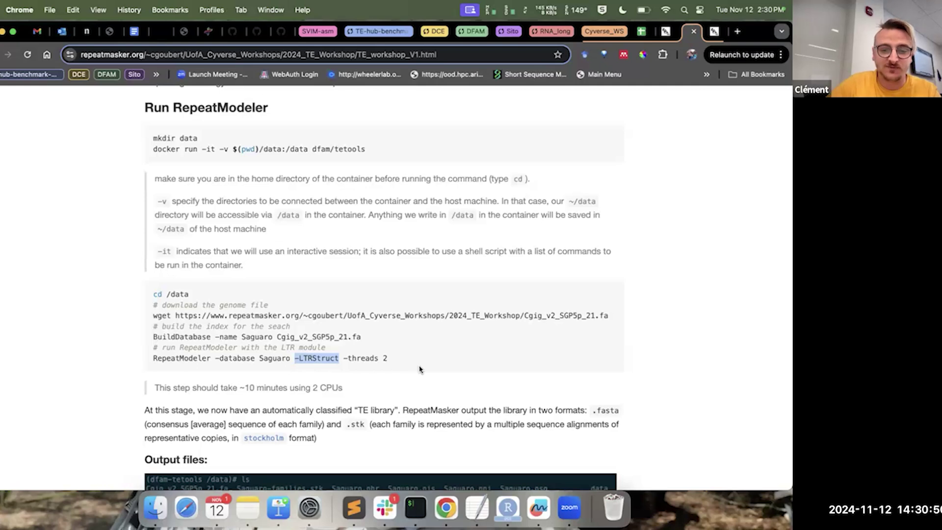
{"action": "left_click", "coordinate": [421, 369]}
{"action": "left_click_drag", "start_coordinate": [347, 359], "coordinate": [378, 358]}
{"action": "left_click", "coordinate": [430, 365]}
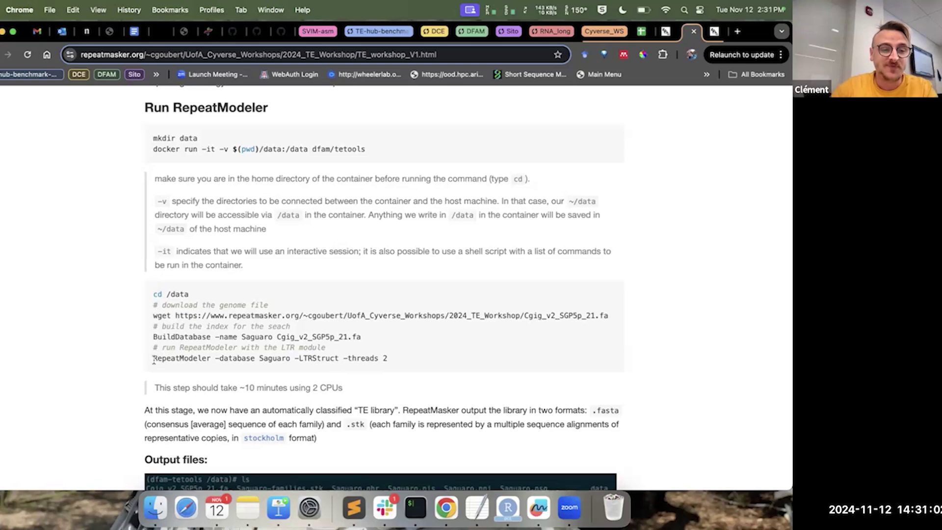
{"action": "triple_click", "coordinate": [427, 361]}
Run 'RepeatModeler -database Saguaro -LTRStruct -threads 2' in iTerm2, then advance Keynote to the Round 1 Sampling slide.
{"action": "key", "text": "super+c"}
{"action": "key", "text": "super+Tab"}
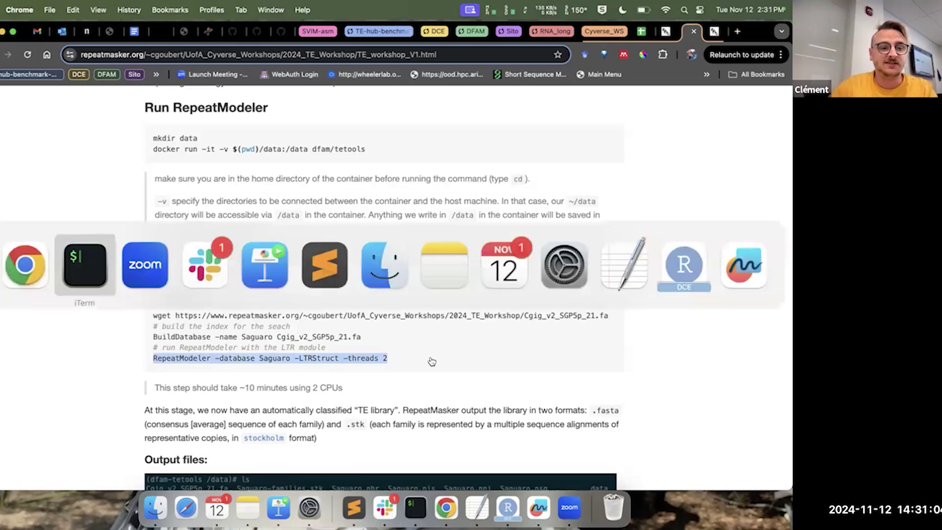
{"action": "key", "text": "super+v"}
{"action": "key", "text": "Return"}
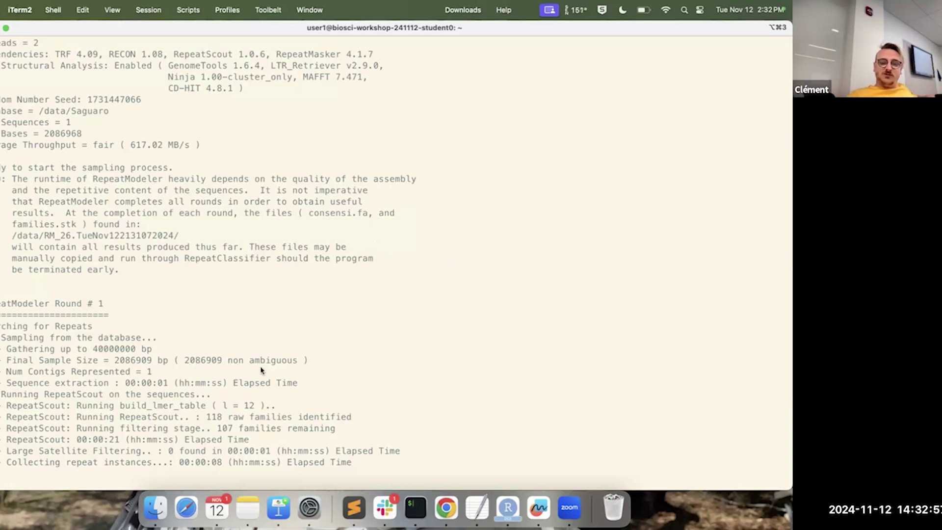
{"action": "left_click", "coordinate": [280, 509]}
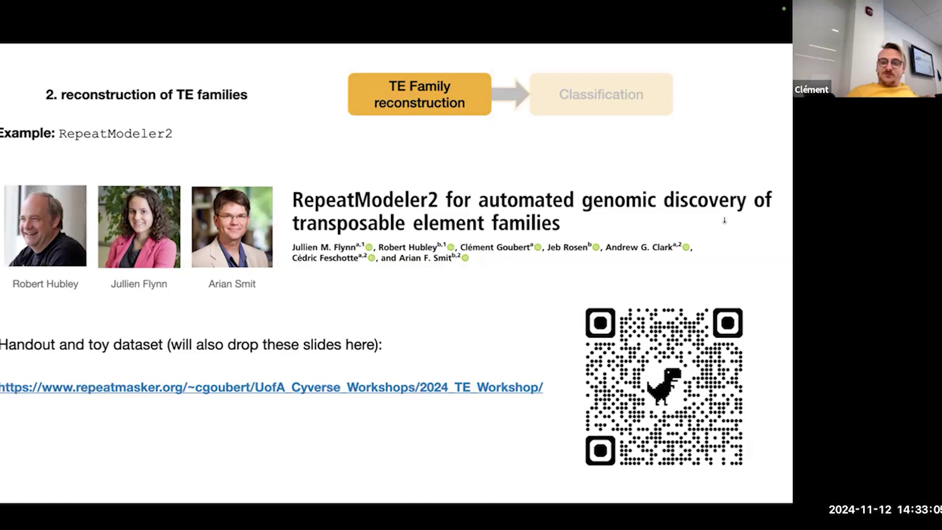
{"action": "key", "text": "Right"}
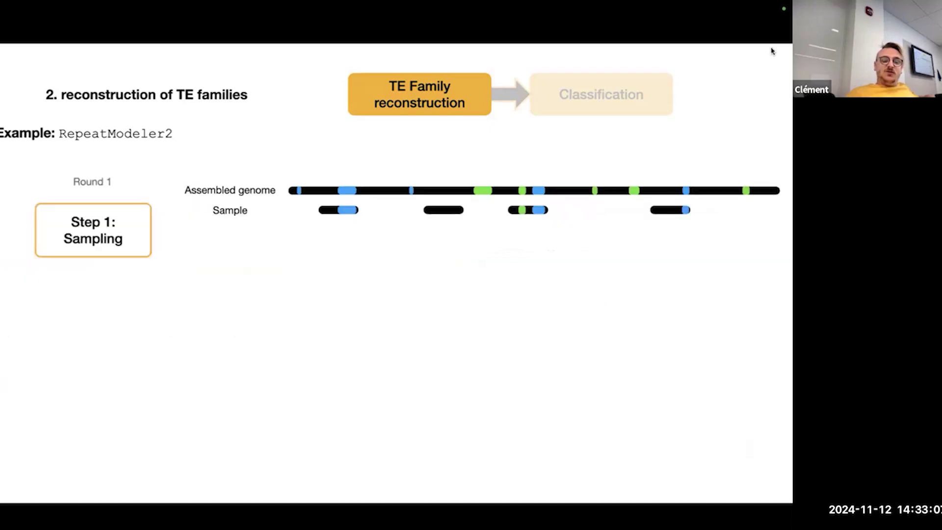
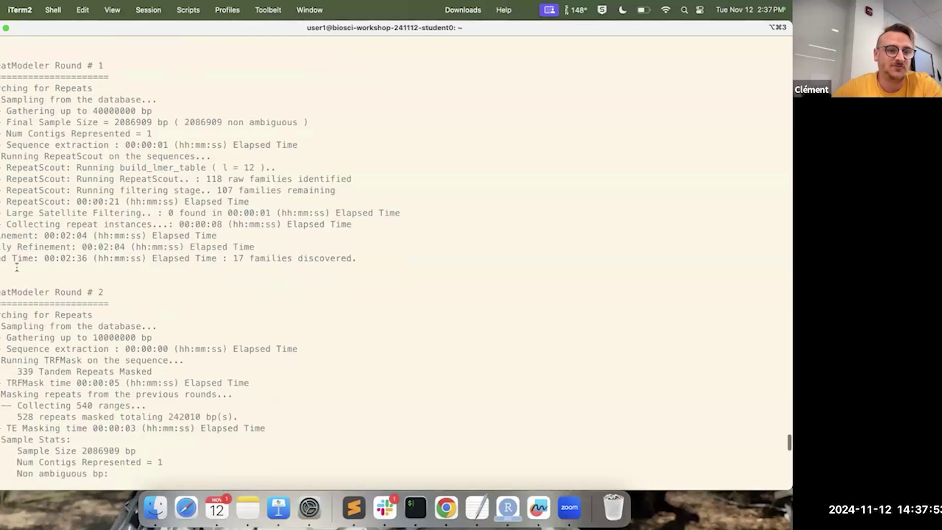
{"action": "left_click_drag", "start_coordinate": [232, 224], "coordinate": [363, 224]}
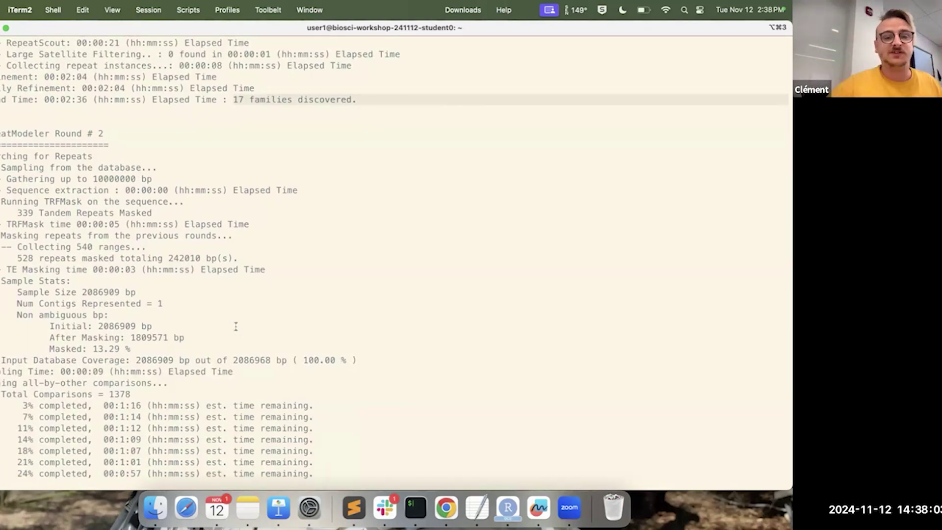
{"action": "scroll", "coordinate": [236, 326], "scroll_direction": "up", "scroll_amount": 5}
{"action": "scroll", "coordinate": [236, 326], "scroll_direction": "up", "scroll_amount": 2}
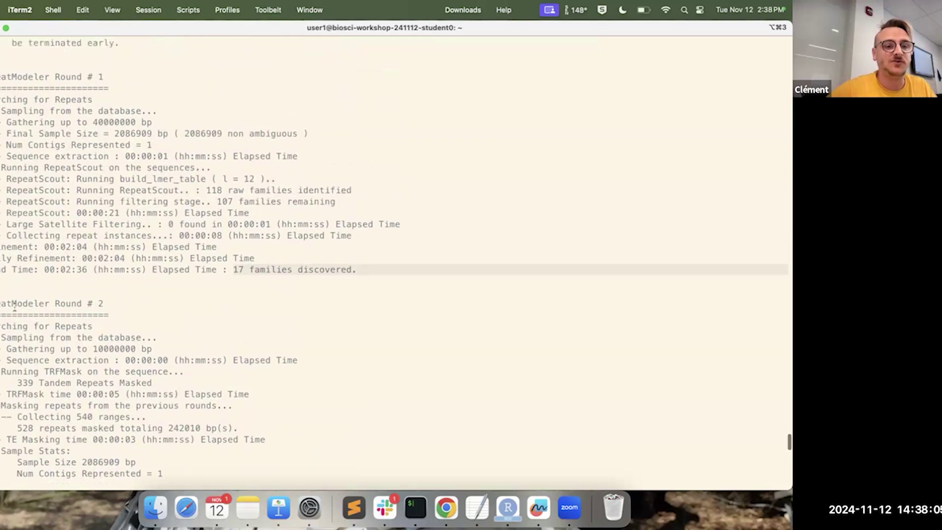
{"action": "scroll", "coordinate": [14, 307], "scroll_direction": "up", "scroll_amount": 2}
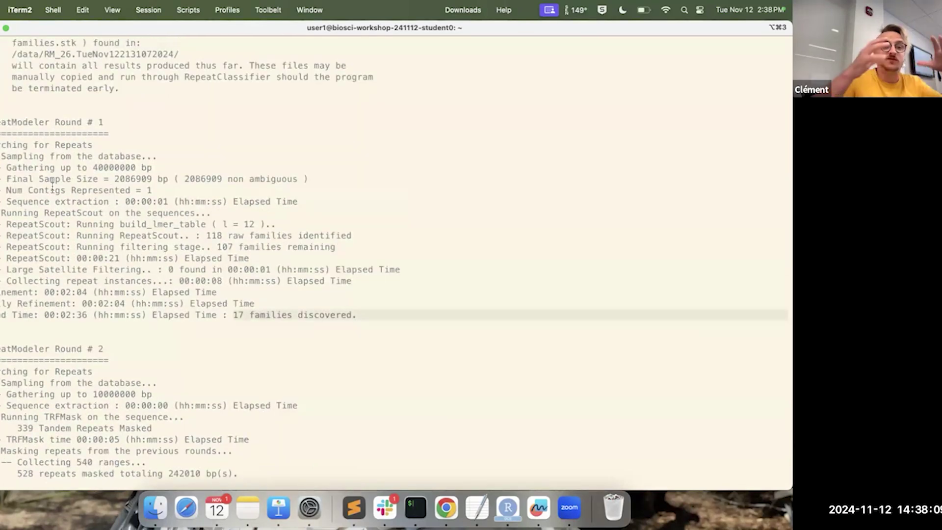
{"action": "scroll", "coordinate": [61, 290], "scroll_direction": "down", "scroll_amount": 6}
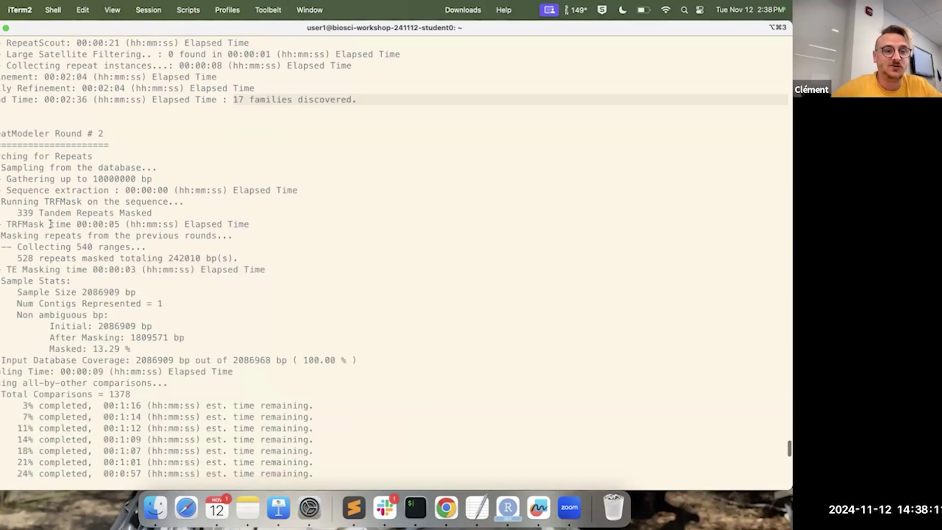
{"action": "left_click_drag", "start_coordinate": [4, 176], "coordinate": [156, 177]}
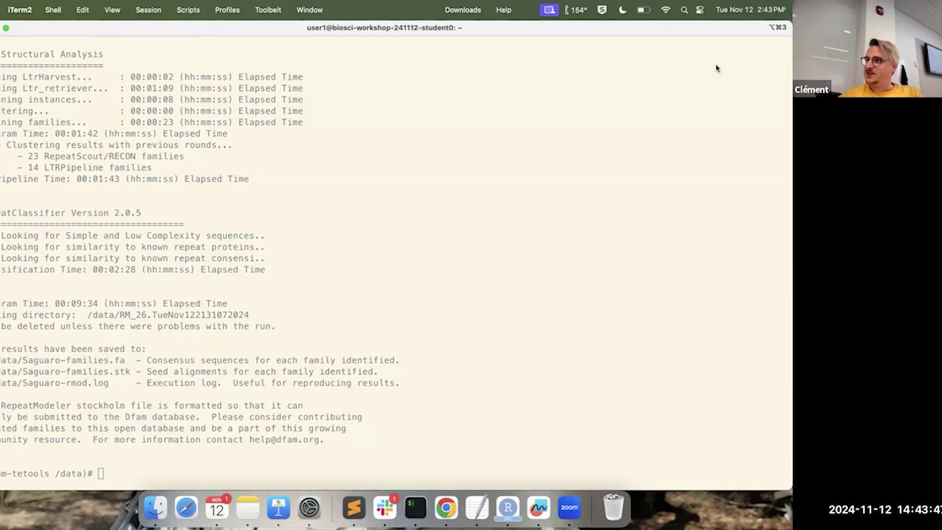
{"action": "left_click", "coordinate": [380, 337]}
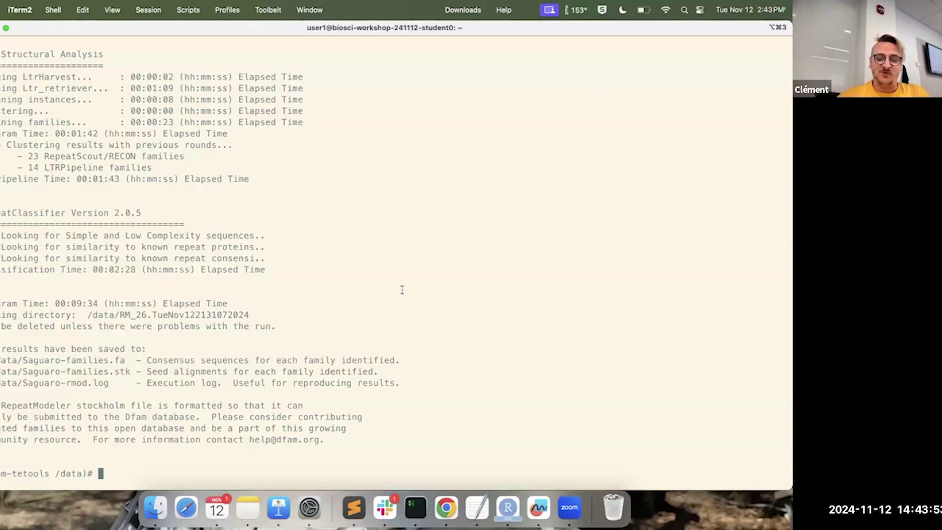
{"action": "type", "text": "ls"}
{"action": "key", "text": "Return"}
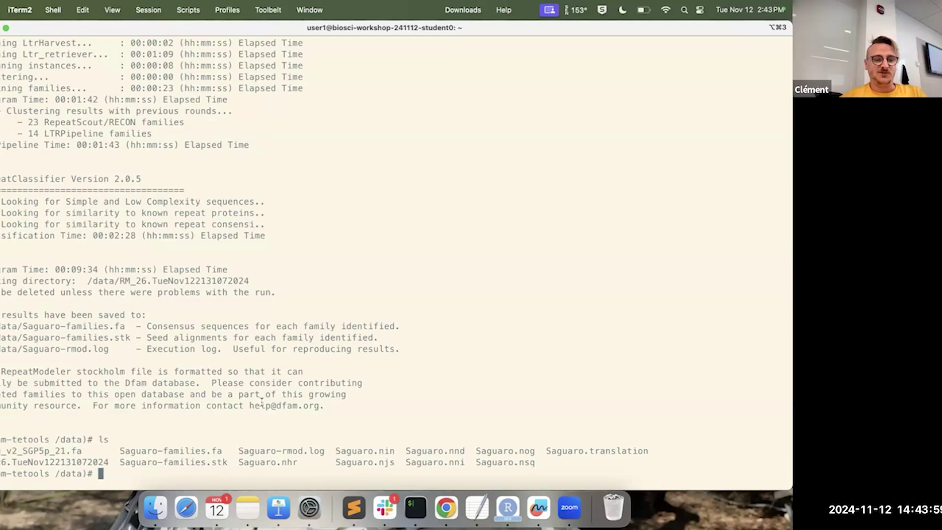
{"action": "left_click_drag", "start_coordinate": [164, 450], "coordinate": [203, 449]}
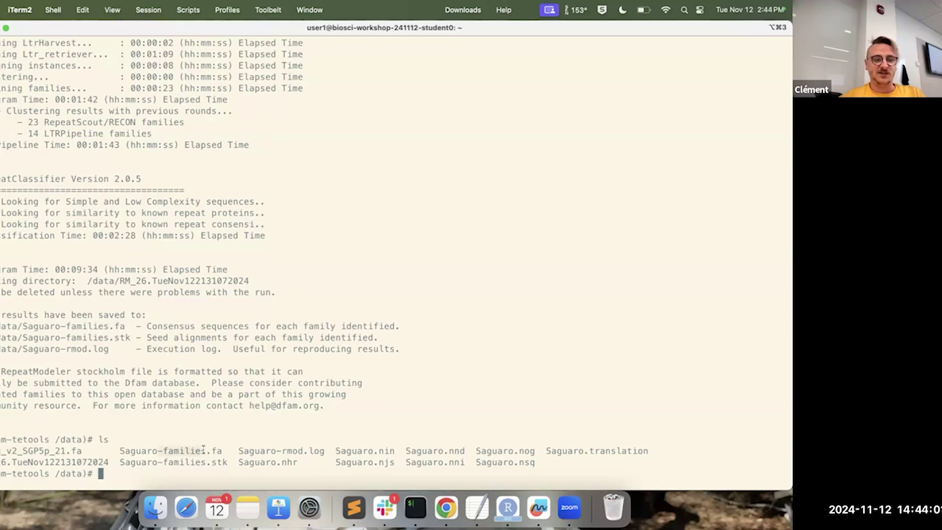
{"action": "left_click", "coordinate": [184, 451]}
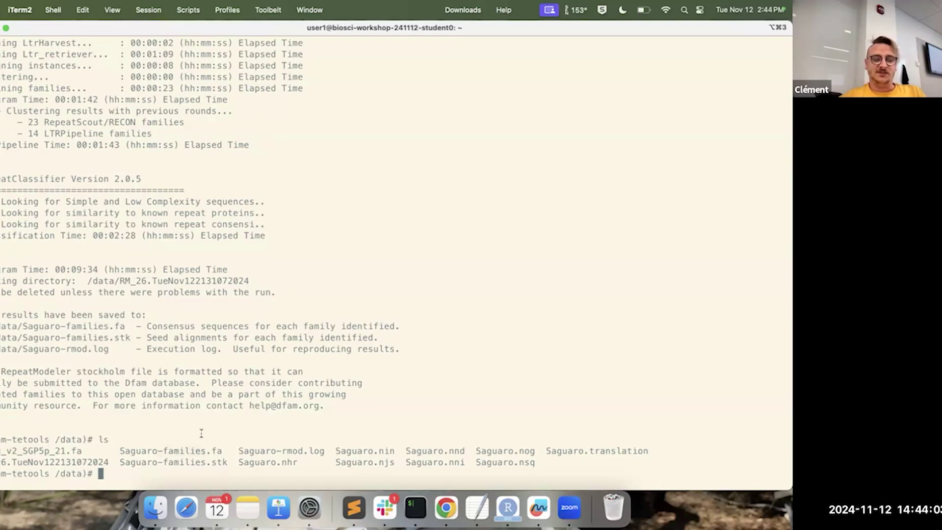
{"action": "left_click_drag", "start_coordinate": [208, 449], "coordinate": [223, 449]}
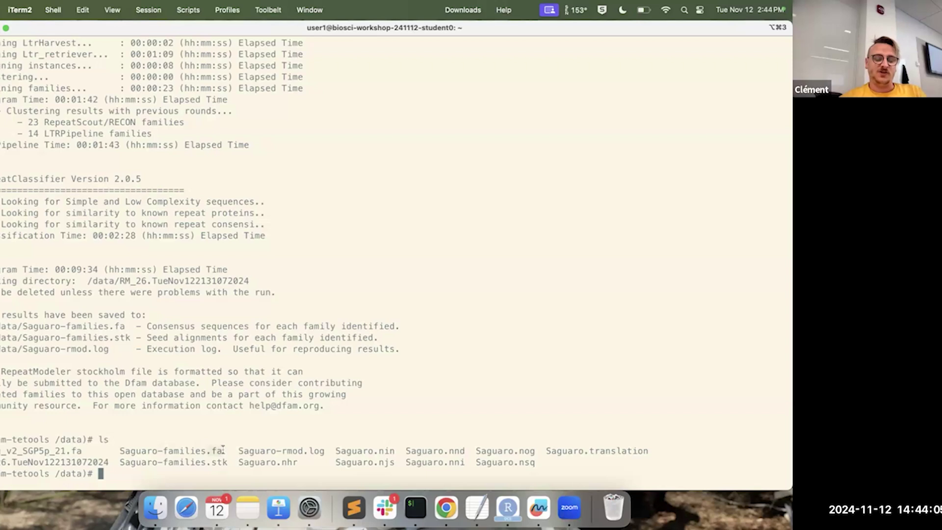
{"action": "left_click", "coordinate": [200, 450]}
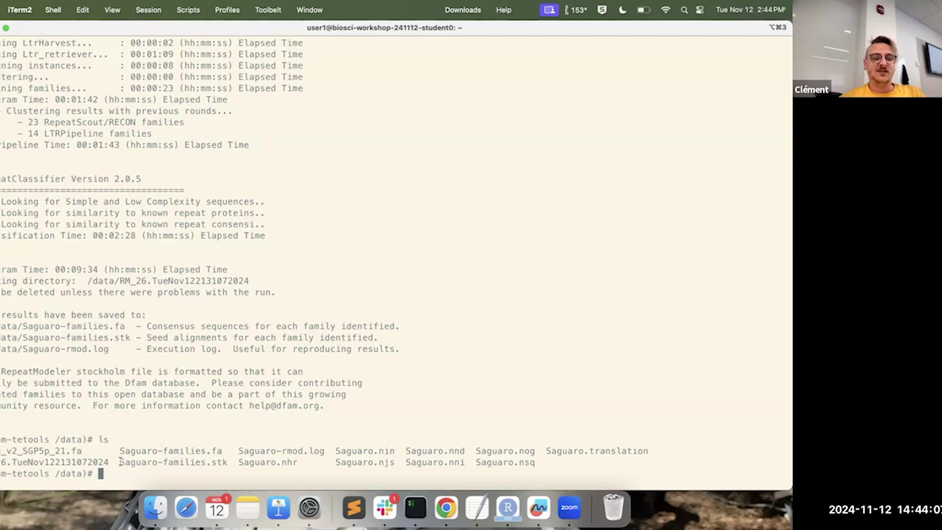
{"action": "double_click", "coordinate": [235, 464]}
{"action": "left_click", "coordinate": [222, 461]}
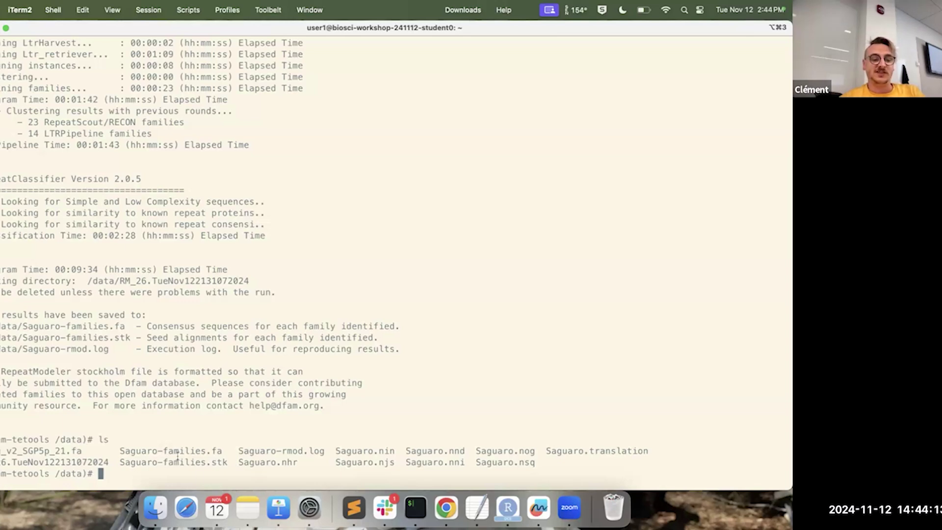
Open Saguaro-families.fa in the more pager.
{"action": "type", "text": "more"}
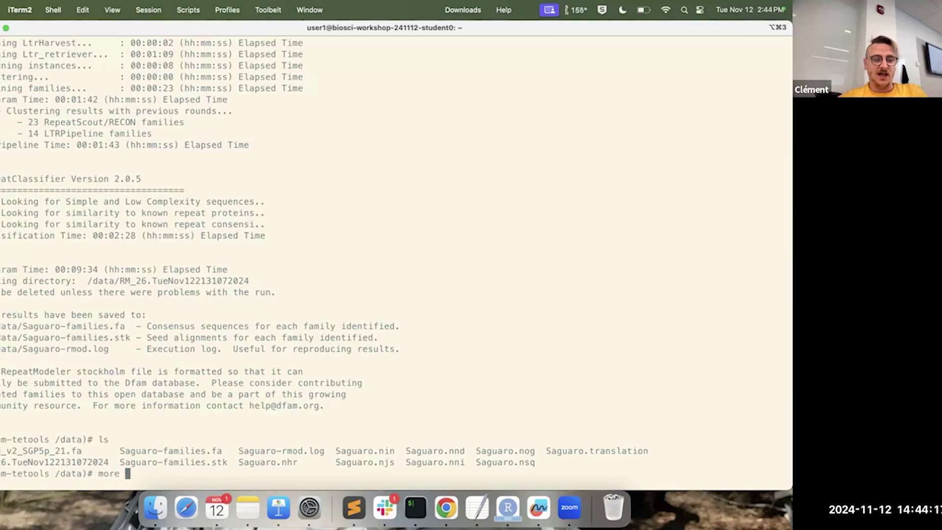
{"action": "double_click", "coordinate": [189, 449]}
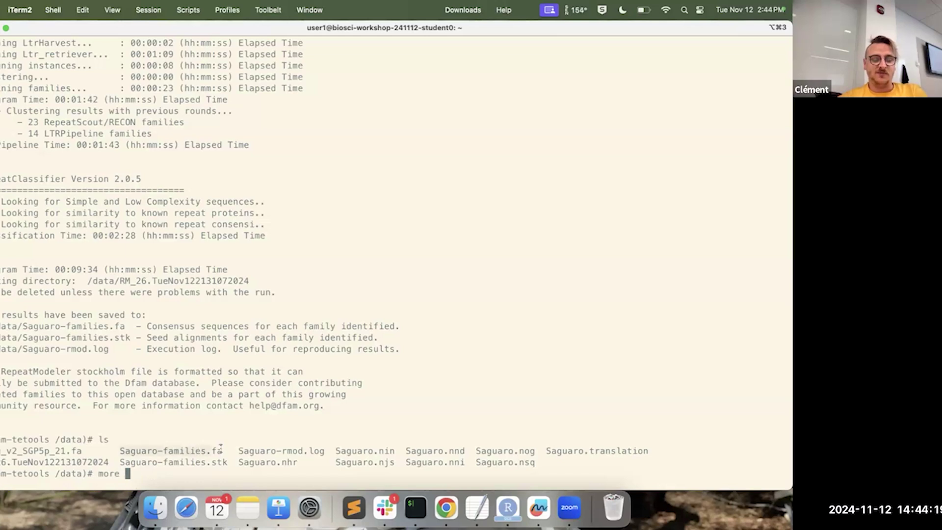
{"action": "left_click", "coordinate": [178, 471]}
{"action": "type", "text": "Saguaro-families.fa"}
{"action": "key", "text": "Return"}
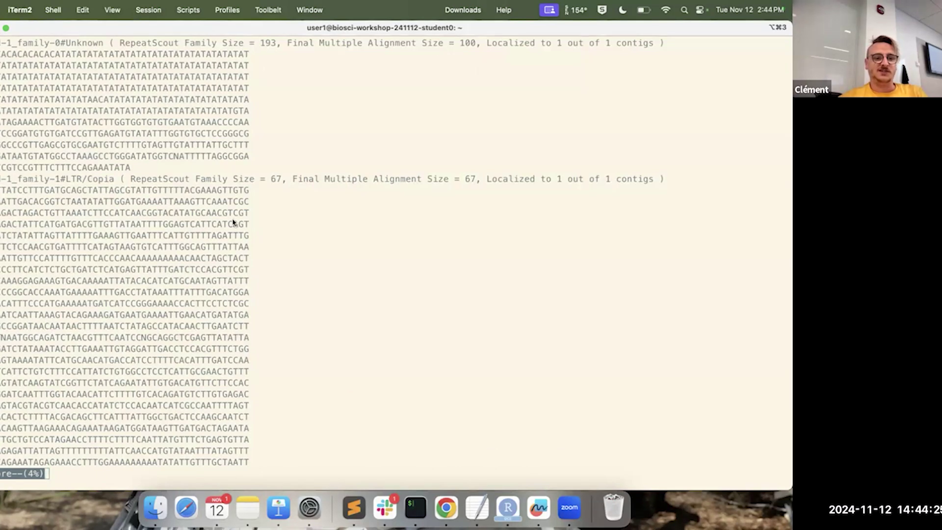
Page into the family sequences, highlighting the repetitive AT lines of the first family.
{"action": "key", "text": "space"}
{"action": "key", "text": "space"}
{"action": "key", "text": "space"}
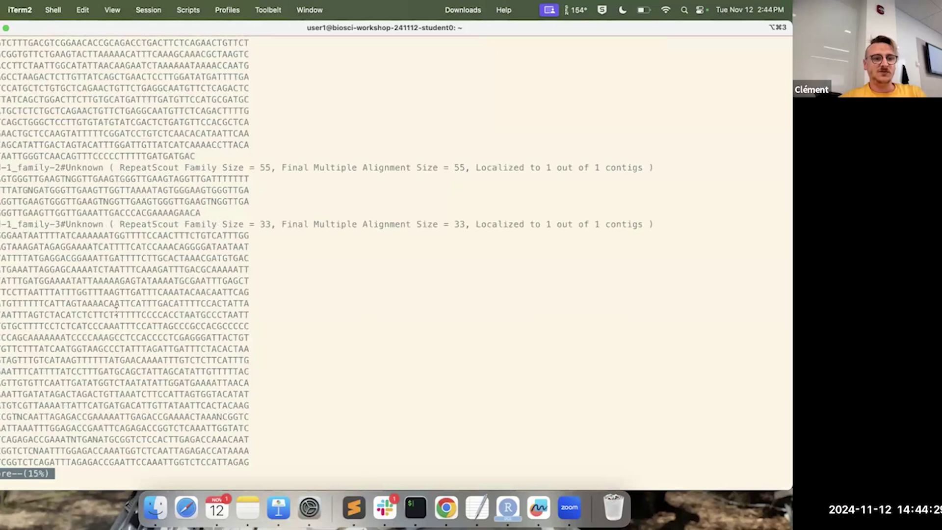
{"action": "scroll", "coordinate": [116, 308], "scroll_direction": "up", "scroll_amount": 15}
{"action": "scroll", "coordinate": [98, 270], "scroll_direction": "down", "scroll_amount": 10}
{"action": "scroll", "coordinate": [88, 237], "scroll_direction": "up", "scroll_amount": 15}
{"action": "scroll", "coordinate": [87, 237], "scroll_direction": "down", "scroll_amount": 5}
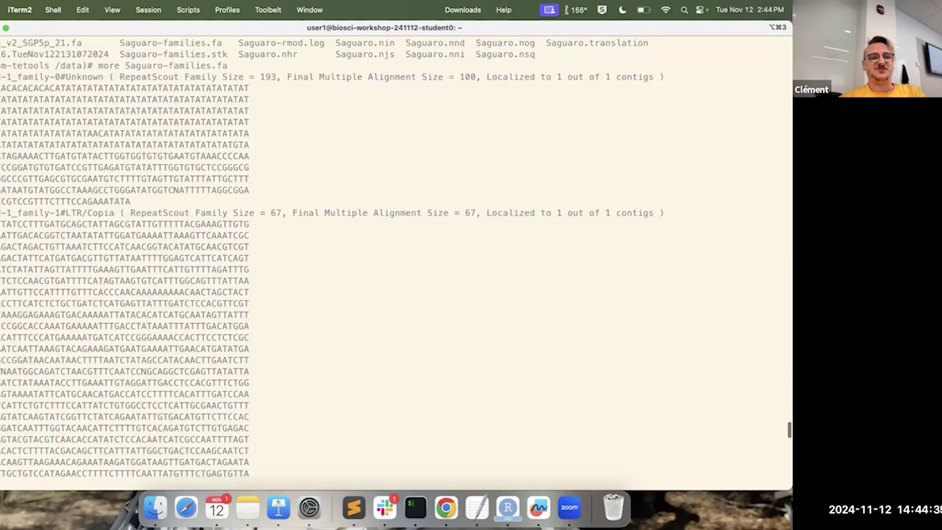
{"action": "left_click_drag", "start_coordinate": [28, 87], "coordinate": [49, 150]}
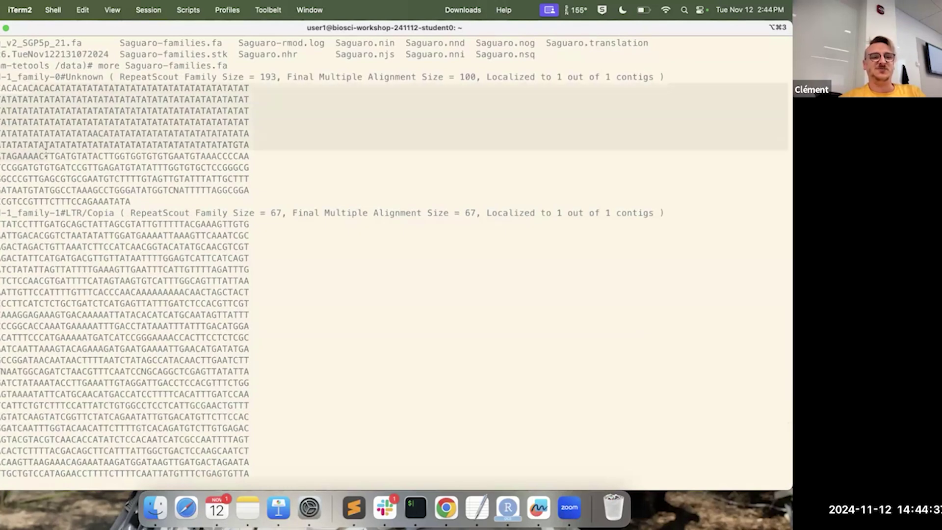
{"action": "left_click", "coordinate": [51, 150]}
{"action": "key", "text": "Return"}
{"action": "key", "text": "Return"}
{"action": "key", "text": "Return"}
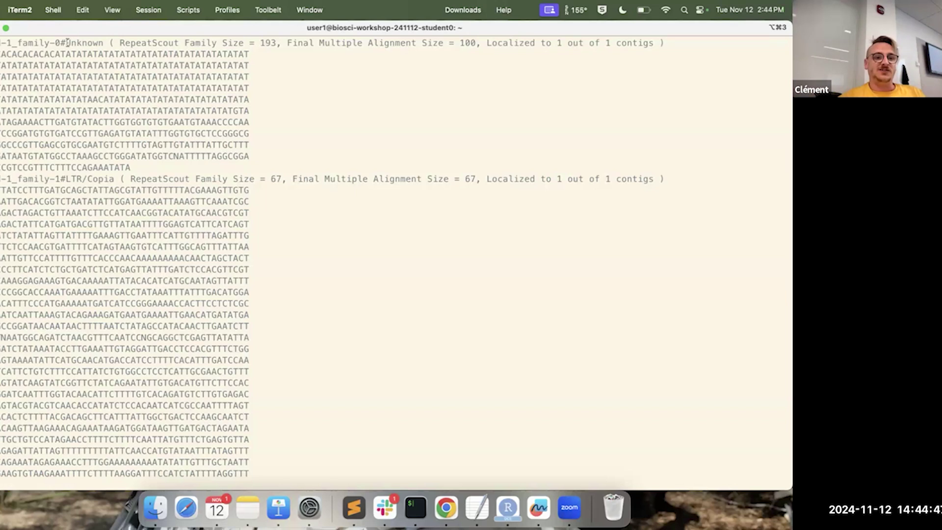
Highlight the Unknown and #LTR/Copia classifications in the first family headers.
{"action": "double_click", "coordinate": [92, 44]}
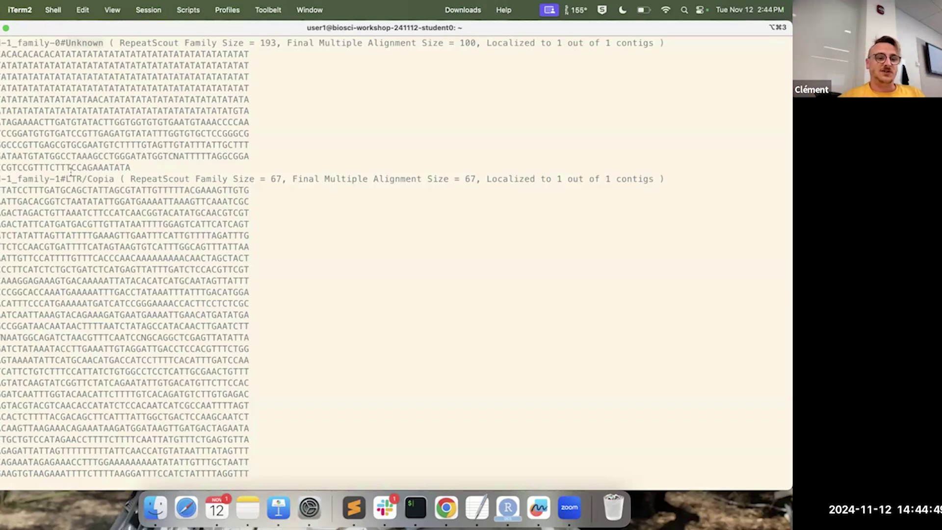
{"action": "scroll", "coordinate": [105, 42], "scroll_direction": "down", "scroll_amount": 2}
{"action": "scroll", "coordinate": [56, 211], "scroll_direction": "down", "scroll_amount": 2}
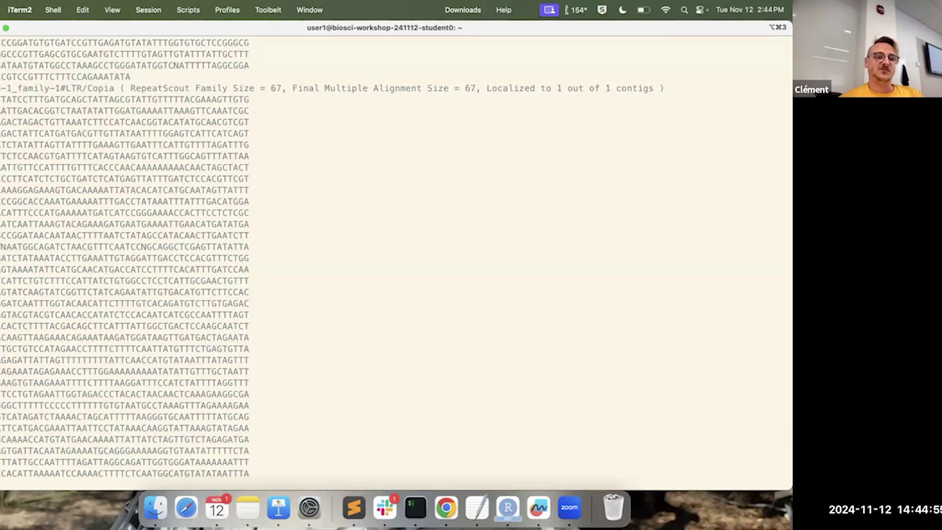
{"action": "left_click_drag", "start_coordinate": [64, 88], "coordinate": [115, 88]}
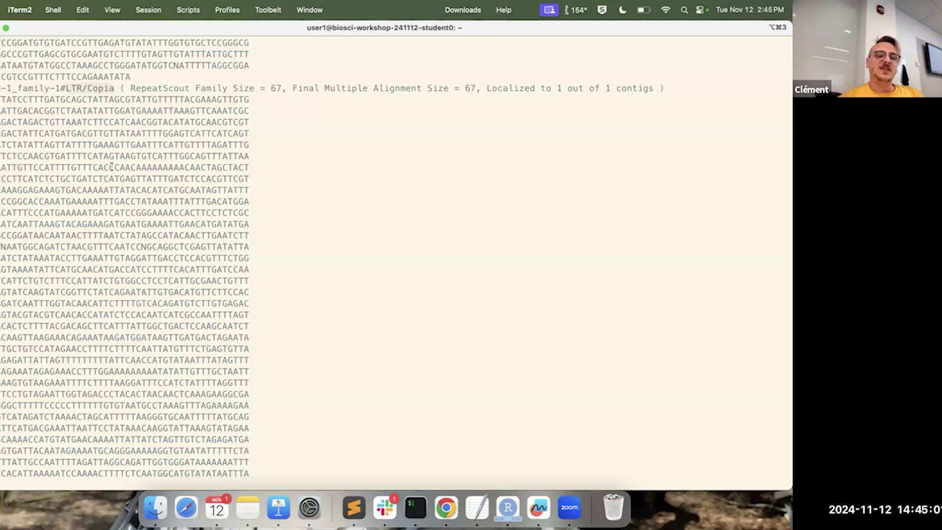
Page further through the repeat families down to family-8 LTR/Copia.
{"action": "scroll", "coordinate": [112, 167], "scroll_direction": "down", "scroll_amount": 2}
{"action": "scroll", "coordinate": [111, 167], "scroll_direction": "up", "scroll_amount": 5}
{"action": "scroll", "coordinate": [112, 167], "scroll_direction": "down", "scroll_amount": 15}
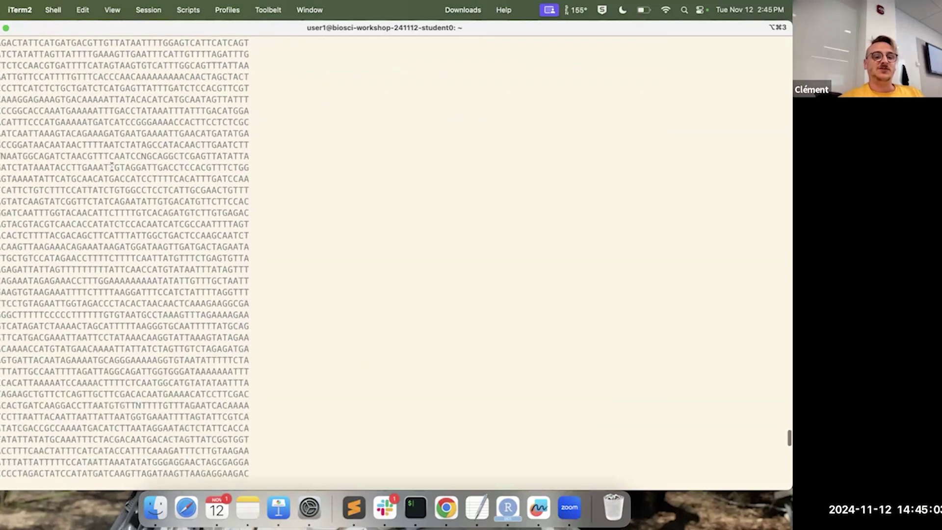
{"action": "scroll", "coordinate": [112, 166], "scroll_direction": "down", "scroll_amount": 20}
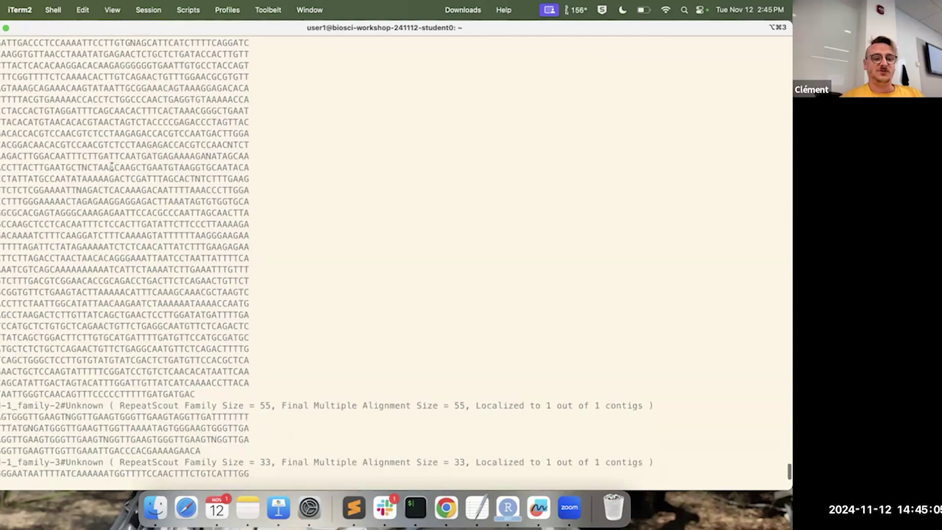
{"action": "scroll", "coordinate": [112, 167], "scroll_direction": "up", "scroll_amount": 20}
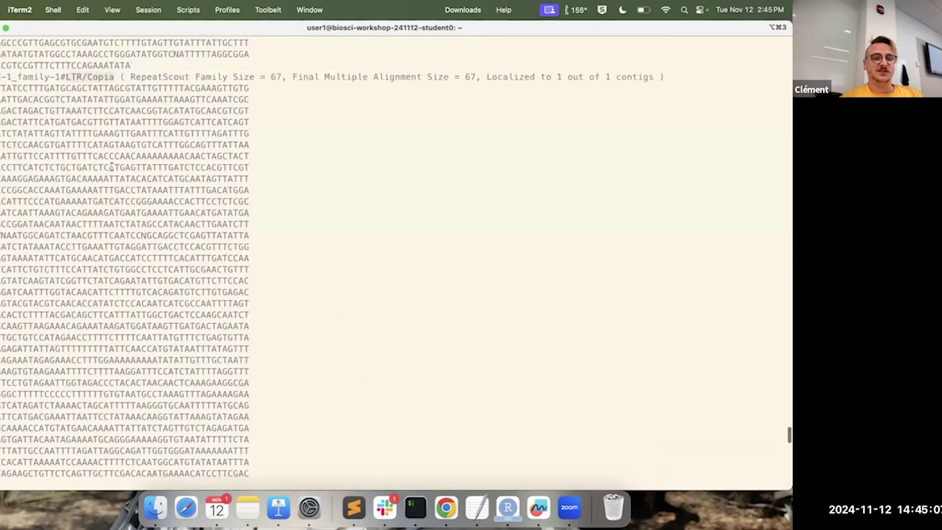
{"action": "scroll", "coordinate": [105, 159], "scroll_direction": "down", "scroll_amount": 5}
{"action": "scroll", "coordinate": [102, 156], "scroll_direction": "down", "scroll_amount": 15}
{"action": "scroll", "coordinate": [102, 156], "scroll_direction": "down", "scroll_amount": 12}
{"action": "scroll", "coordinate": [101, 156], "scroll_direction": "up", "scroll_amount": 3}
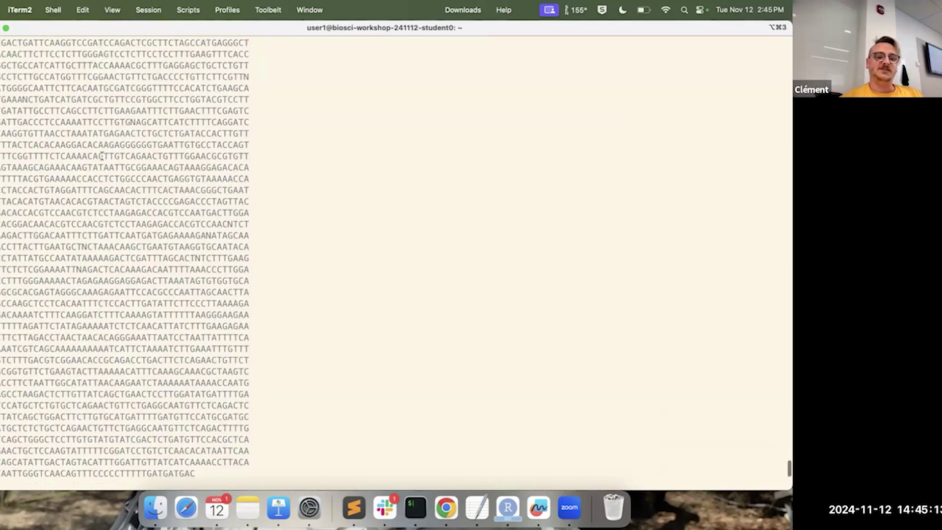
{"action": "scroll", "coordinate": [101, 156], "scroll_direction": "down", "scroll_amount": 3}
{"action": "scroll", "coordinate": [102, 156], "scroll_direction": "down", "scroll_amount": 10}
{"action": "scroll", "coordinate": [125, 255], "scroll_direction": "down", "scroll_amount": 10}
{"action": "scroll", "coordinate": [61, 146], "scroll_direction": "down", "scroll_amount": 10}
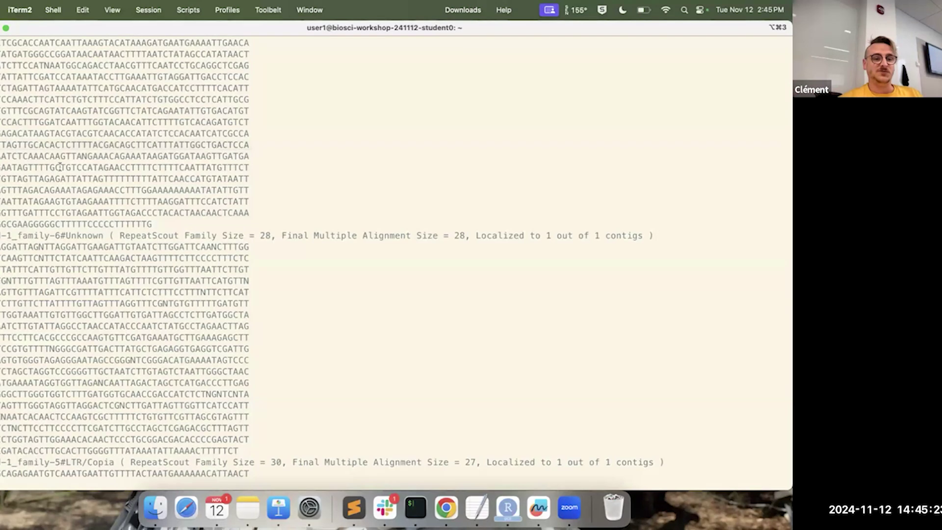
{"action": "scroll", "coordinate": [60, 167], "scroll_direction": "down", "scroll_amount": 3}
{"action": "scroll", "coordinate": [51, 218], "scroll_direction": "down", "scroll_amount": 5}
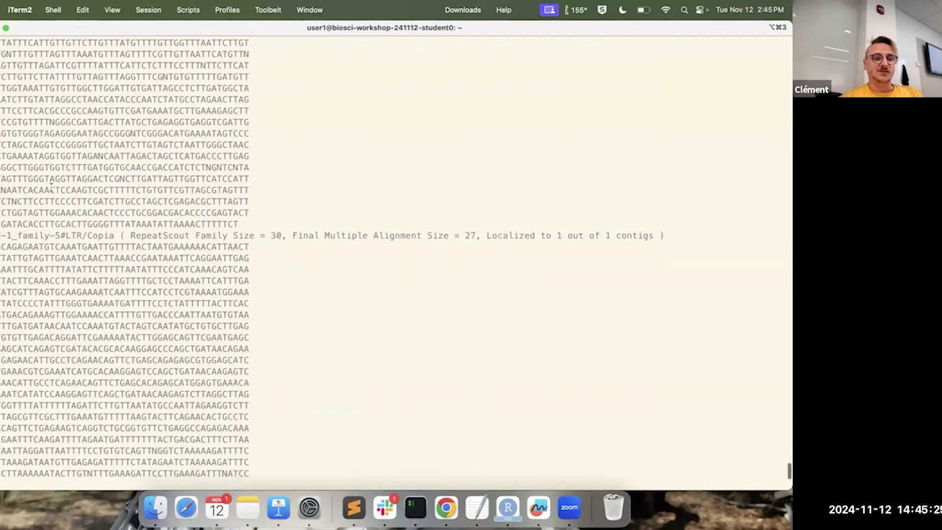
{"action": "scroll", "coordinate": [74, 253], "scroll_direction": "up", "scroll_amount": 3}
{"action": "scroll", "coordinate": [74, 253], "scroll_direction": "down", "scroll_amount": 10}
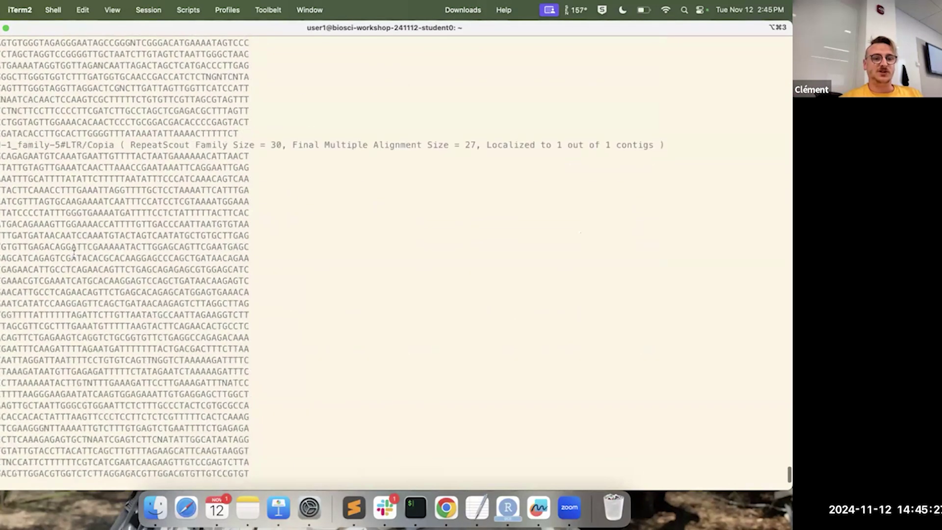
{"action": "key", "text": "space"}
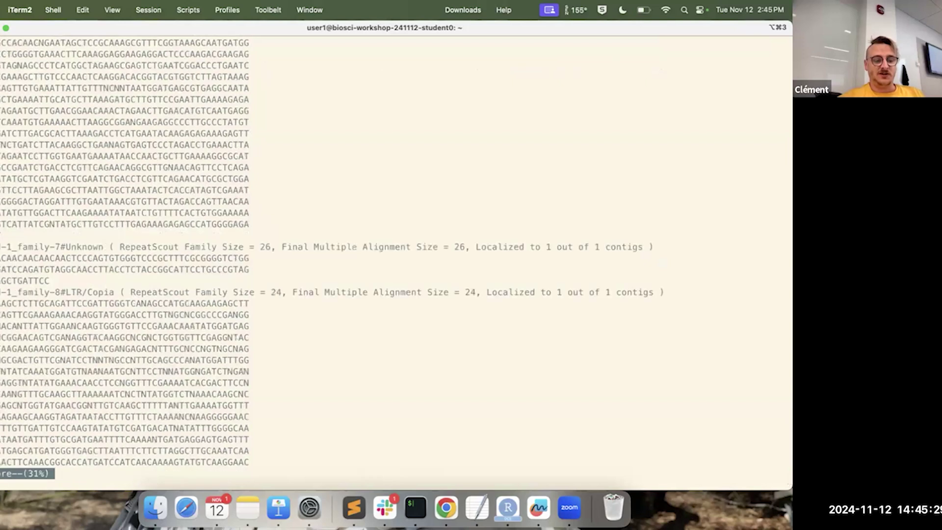
Quit more and list the data folder, pointing out Saguaro-families.stk.
{"action": "type", "text": "q"}
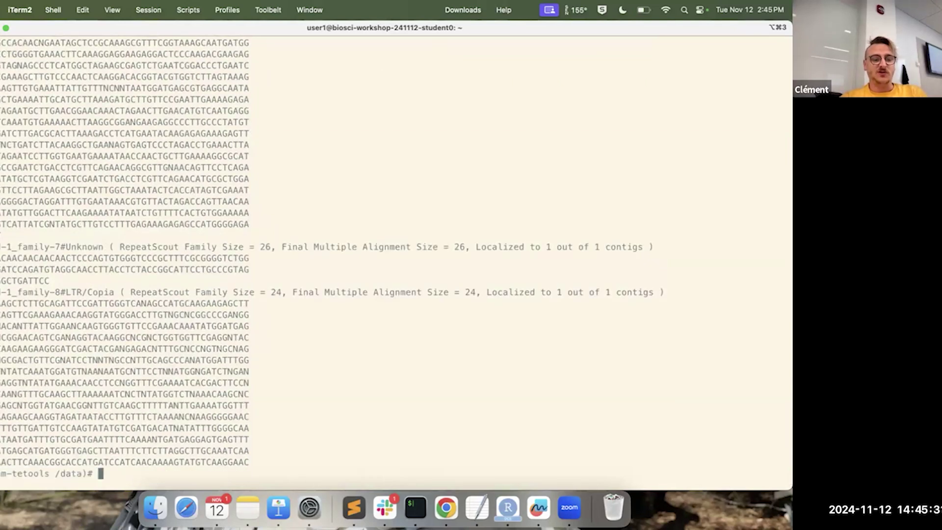
{"action": "type", "text": "ls"}
{"action": "key", "text": "Return"}
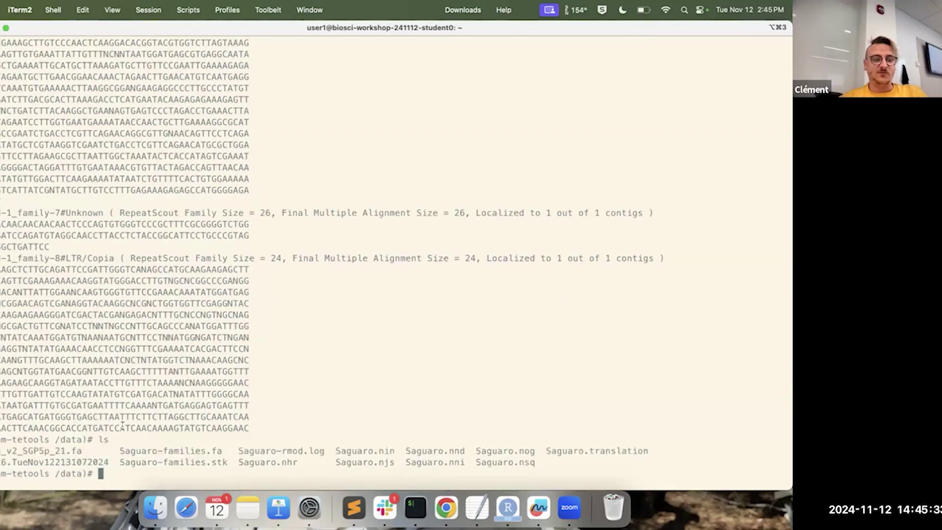
{"action": "double_click", "coordinate": [193, 462]}
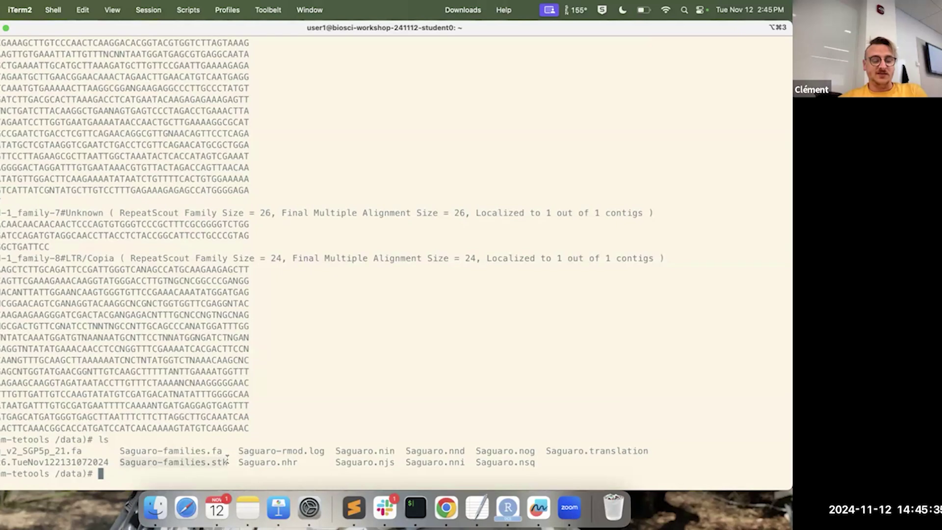
Count the family headers in Saguaro-families.fa with grep -c '>'.
{"action": "left_click", "coordinate": [208, 471]}
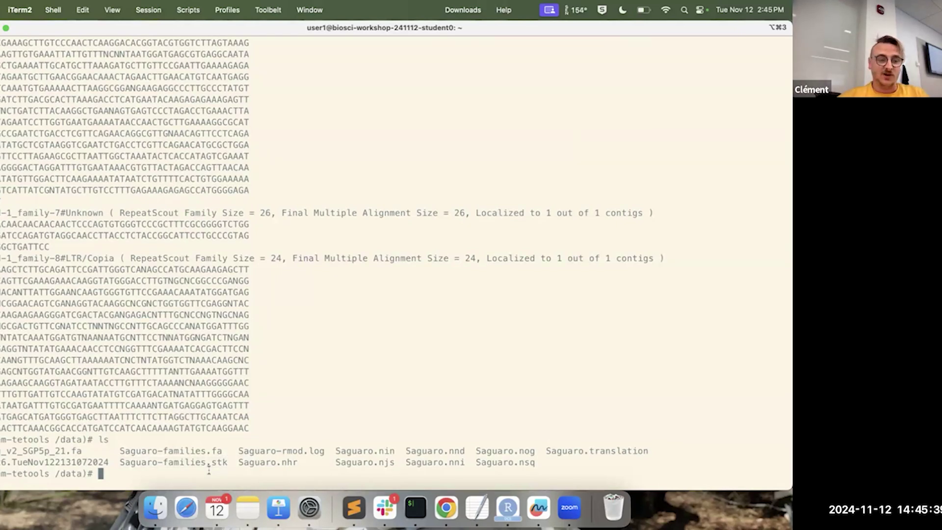
{"action": "type", "text": "grep -c "}
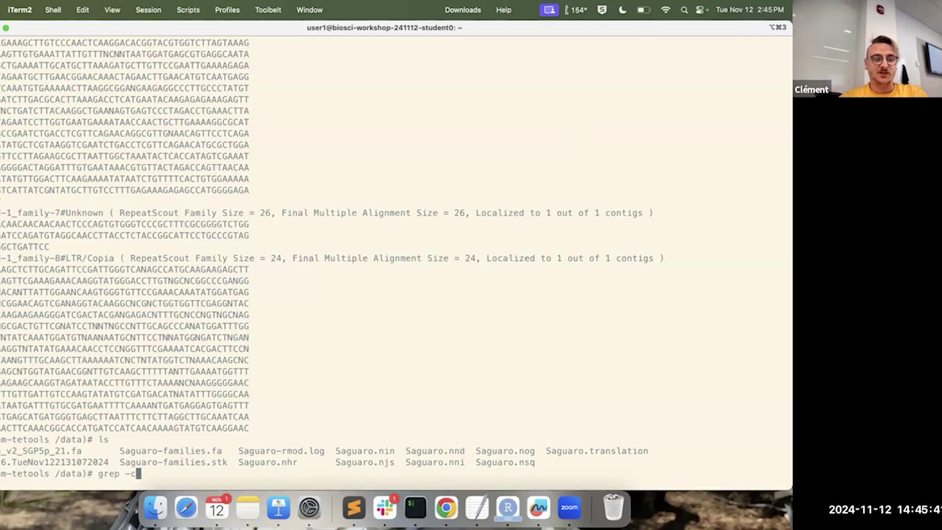
{"action": "type", "text": "'>'"}
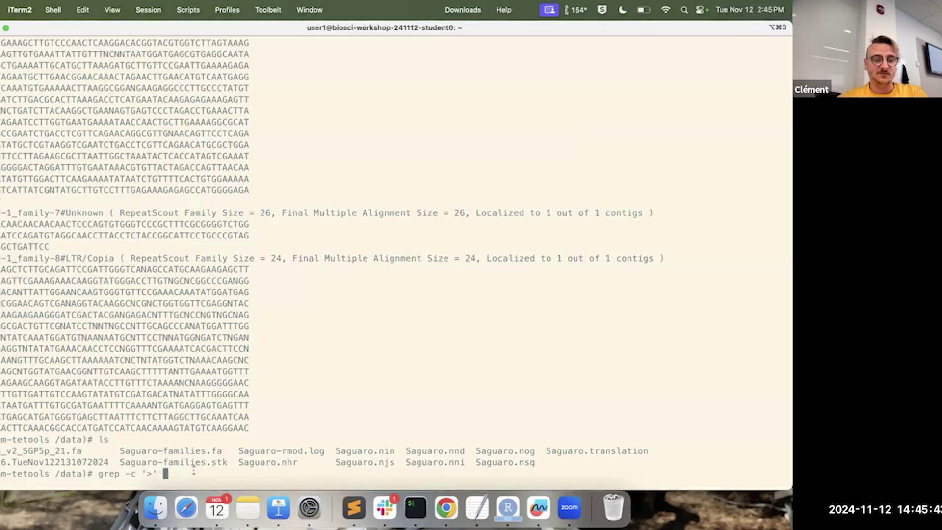
{"action": "double_click", "coordinate": [196, 451]}
{"action": "type", "text": "Saguaro-families.fa"}
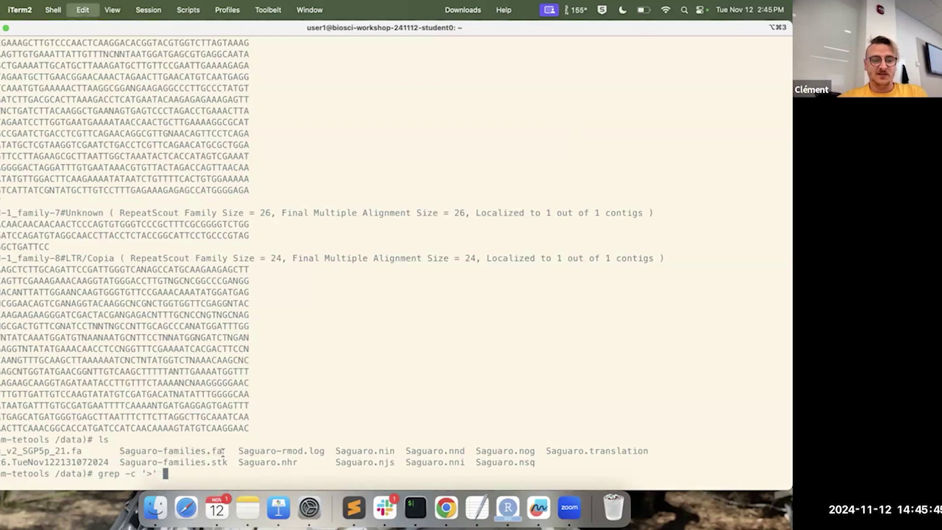
{"action": "key", "text": "Return"}
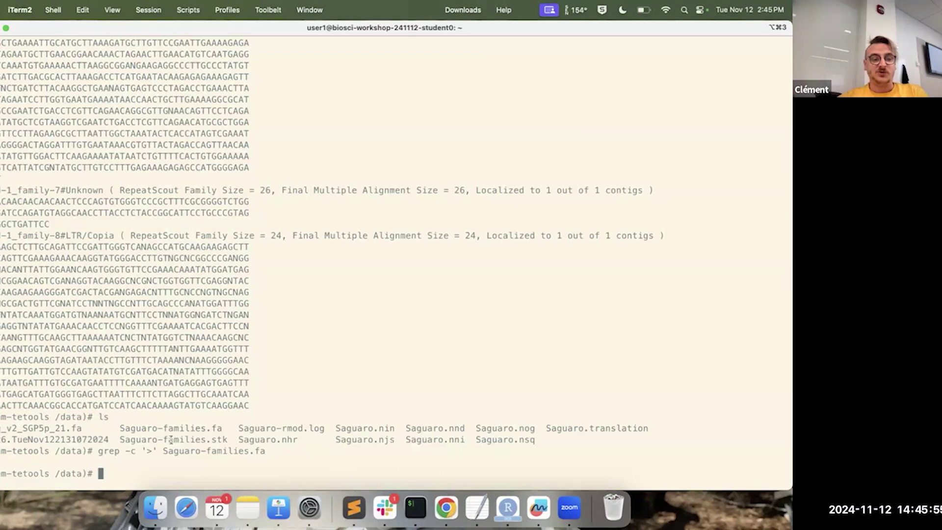
Put Saguaro-families.stk at the prompt with the cursor at the line start.
{"action": "double_click", "coordinate": [220, 438]}
{"action": "key", "text": "super+c"}
{"action": "key", "text": "super+v"}
{"action": "key", "text": "ctrl+a"}
Page through the Saguaro-families.stk Stockholm alignments with more to 16%, then quit.
{"action": "type", "text": "more"}
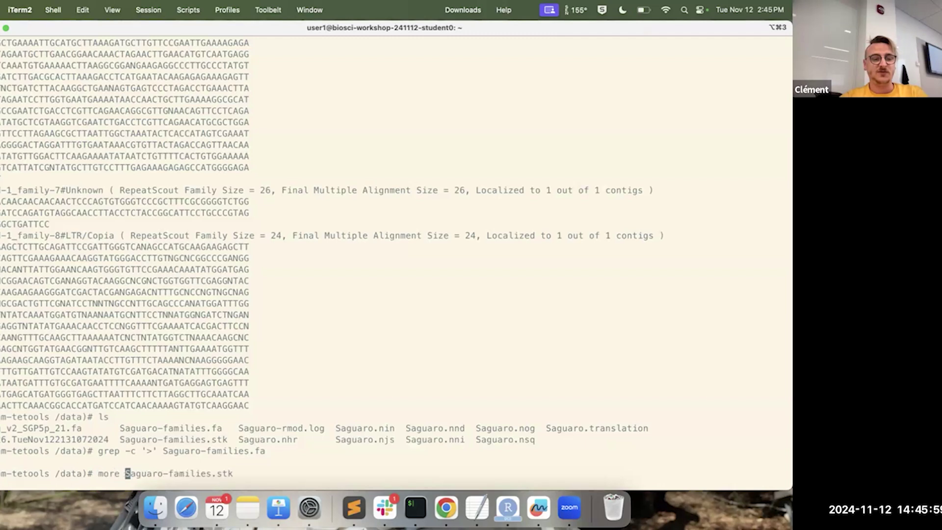
{"action": "key", "text": "Return"}
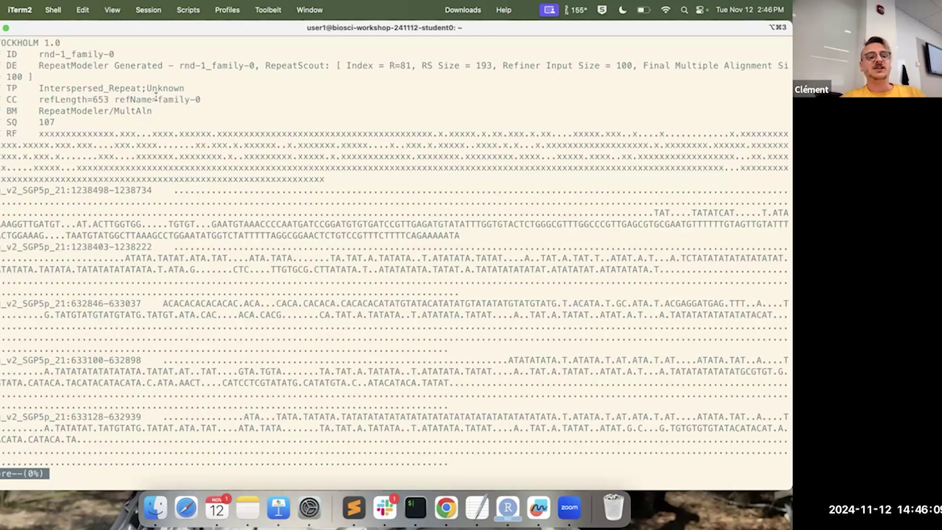
{"action": "key", "text": "space"}
{"action": "key", "text": "space"}
{"action": "key", "text": "space"}
{"action": "key", "text": "space"}
{"action": "key", "text": "space"}
{"action": "key", "text": "space"}
{"action": "key", "text": "space"}
{"action": "key", "text": "space"}
{"action": "key", "text": "space"}
{"action": "key", "text": "space"}
{"action": "key", "text": "space"}
{"action": "key", "text": "space"}
{"action": "key", "text": "space"}
{"action": "key", "text": "space"}
{"action": "key", "text": "space"}
{"action": "key", "text": "space"}
{"action": "key", "text": "space"}
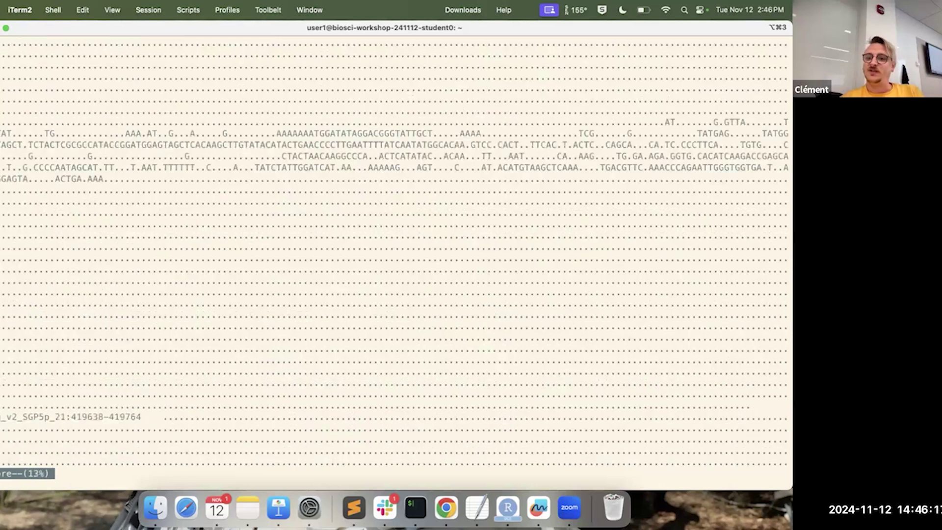
{"action": "key", "text": "space"}
{"action": "key", "text": "space"}
{"action": "key", "text": "space"}
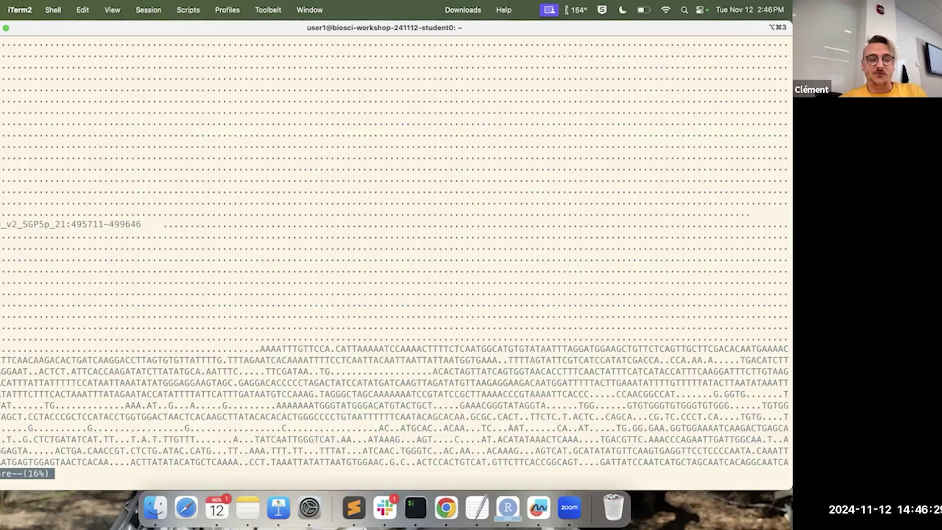
{"action": "key", "text": "q"}
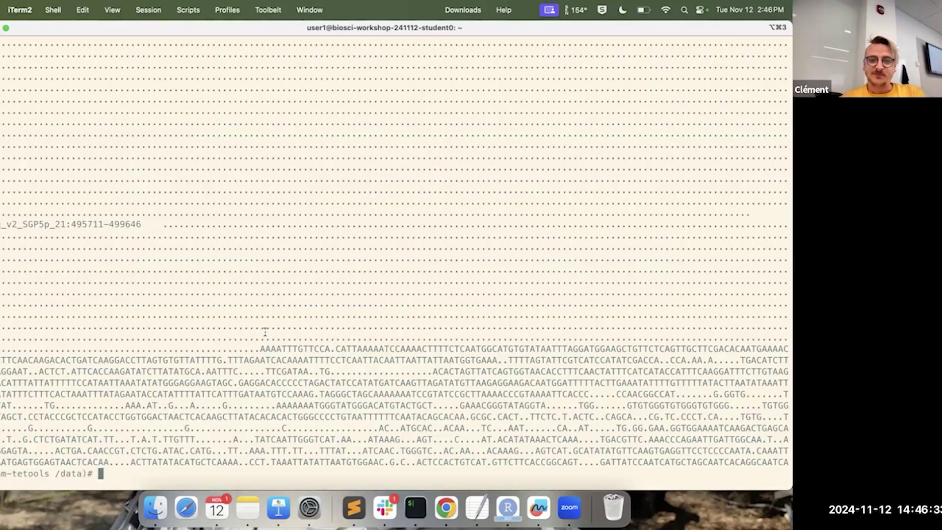
{"action": "key", "text": "super+Tab"}
{"action": "key", "text": "super+Tab"}
Scroll the workshop page down to the Run RepeatMasker section and its command.
{"action": "scroll", "coordinate": [279, 317], "scroll_direction": "down", "scroll_amount": 7}
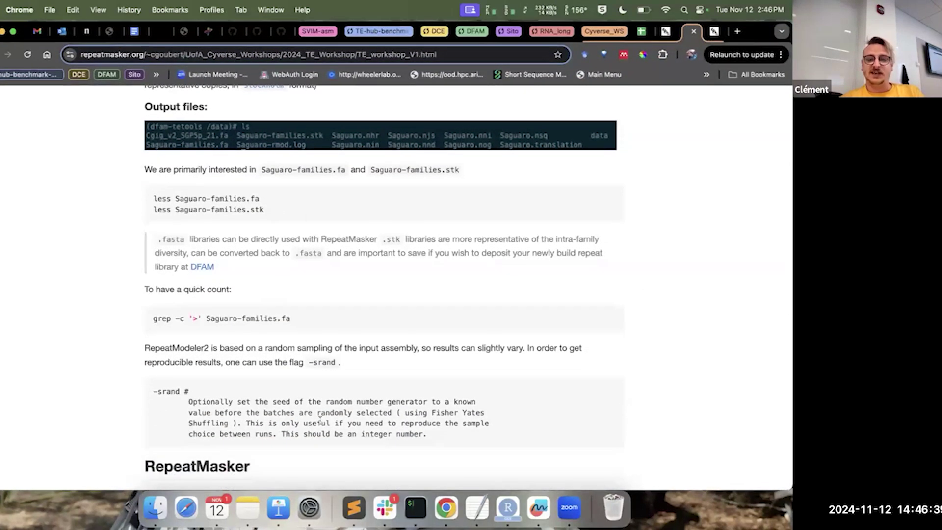
{"action": "scroll", "coordinate": [319, 421], "scroll_direction": "down", "scroll_amount": 2}
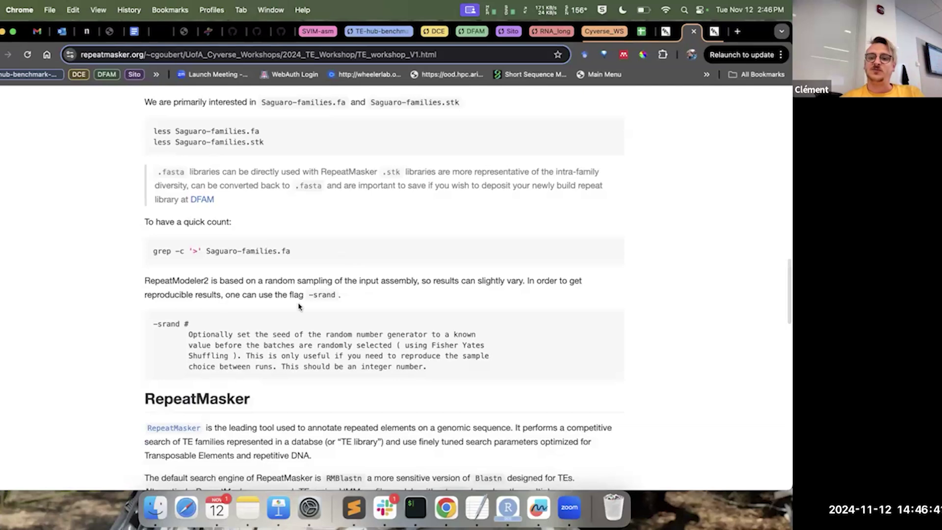
{"action": "scroll", "coordinate": [299, 306], "scroll_direction": "down", "scroll_amount": 1}
{"action": "scroll", "coordinate": [299, 306], "scroll_direction": "down", "scroll_amount": 2}
{"action": "scroll", "coordinate": [298, 307], "scroll_direction": "down", "scroll_amount": 6}
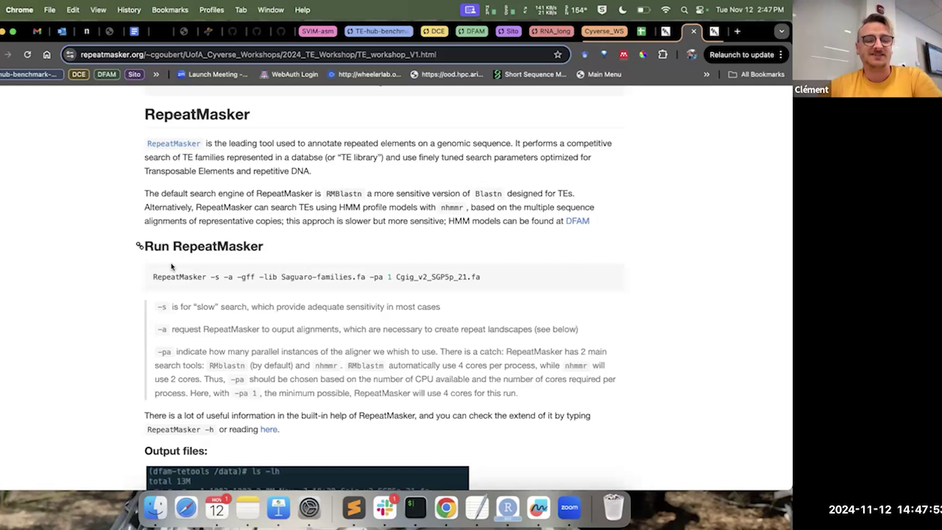
Copy the RepeatMasker -s -a -gff -lib Saguaro-families.fa -pa 1 Cgig_v2_SGP5p_21.fa command.
{"action": "scroll", "coordinate": [171, 265], "scroll_direction": "down", "scroll_amount": 3}
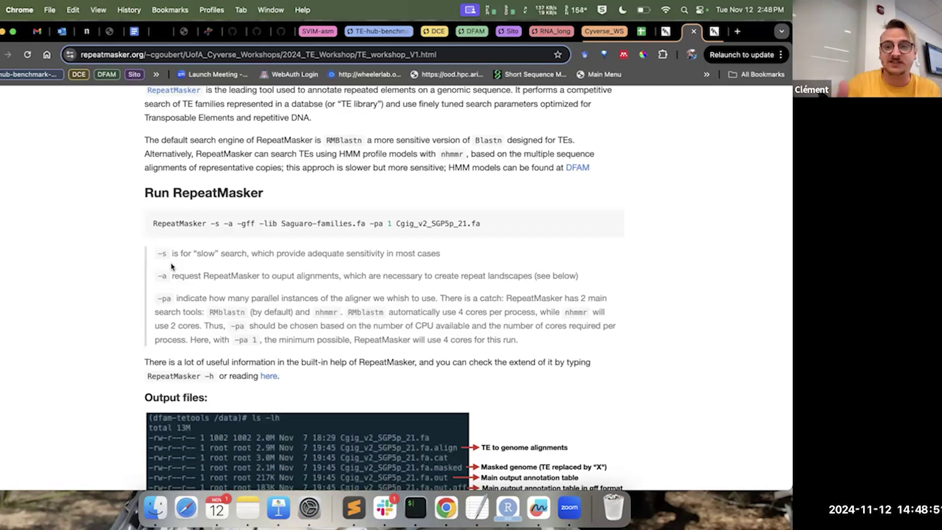
{"action": "scroll", "coordinate": [126, 239], "scroll_direction": "down", "scroll_amount": 1}
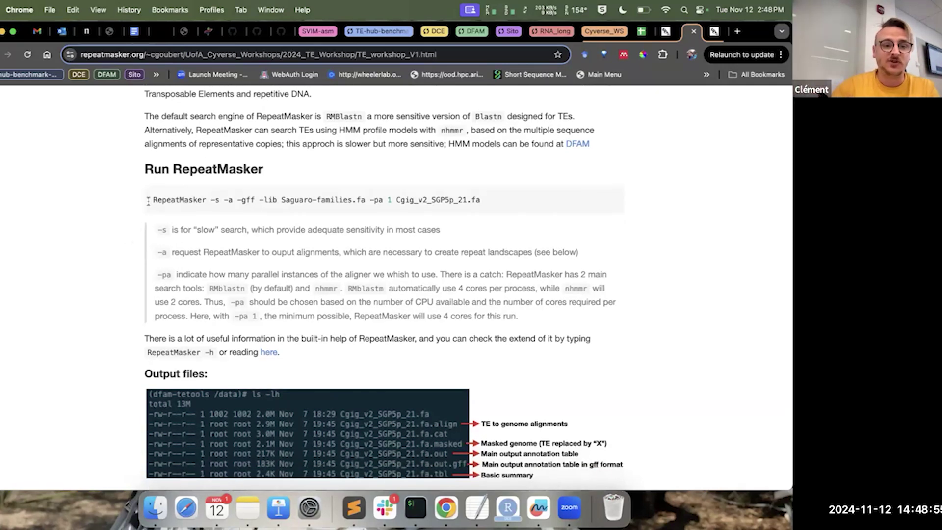
{"action": "left_click_drag", "start_coordinate": [152, 200], "coordinate": [500, 202]}
{"action": "key", "text": "super+c"}
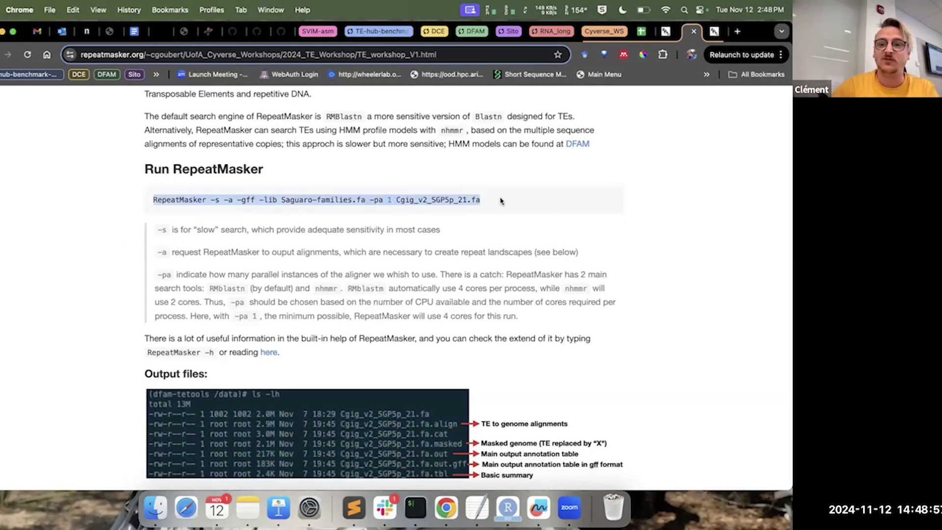
{"action": "left_click", "coordinate": [270, 215]}
{"action": "key", "text": "super+Tab"}
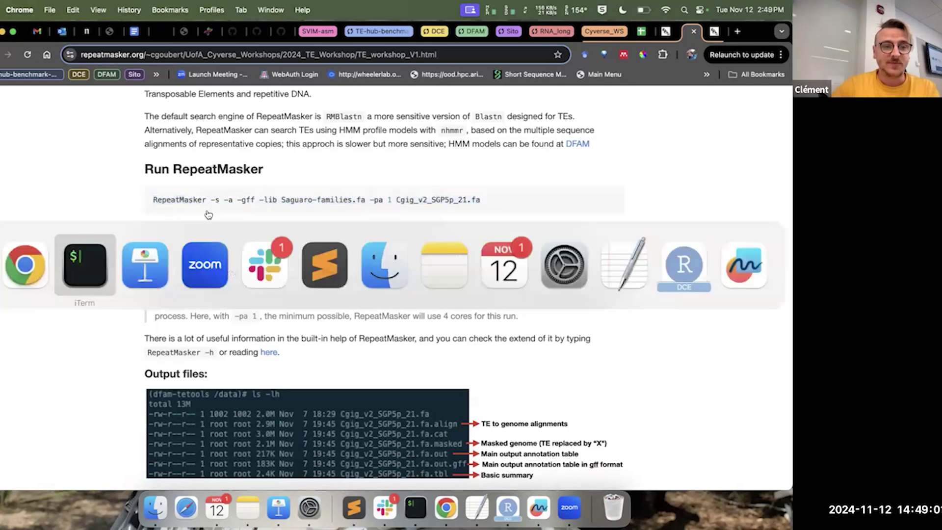
{"action": "key", "text": "super+Tab"}
{"action": "key", "text": "super+Tab"}
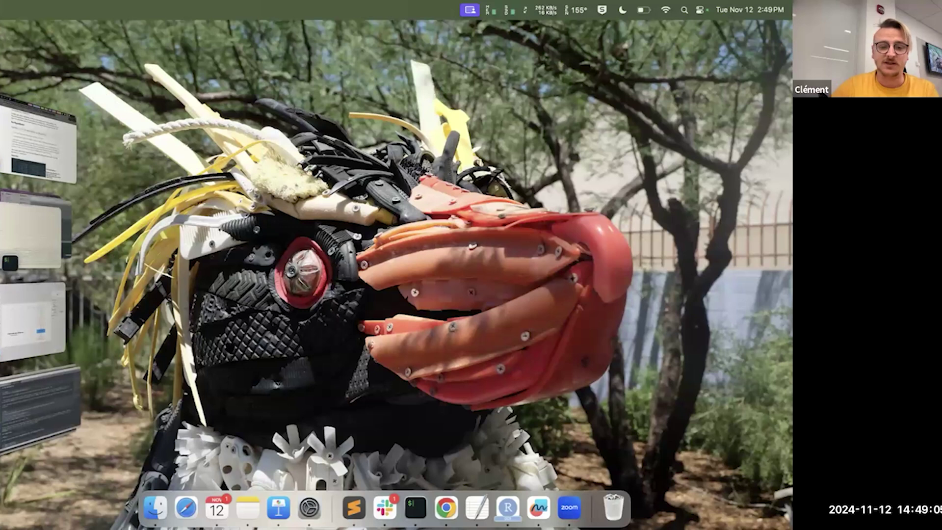
{"action": "key", "text": "super+Tab"}
{"action": "key", "text": "super+Tab"}
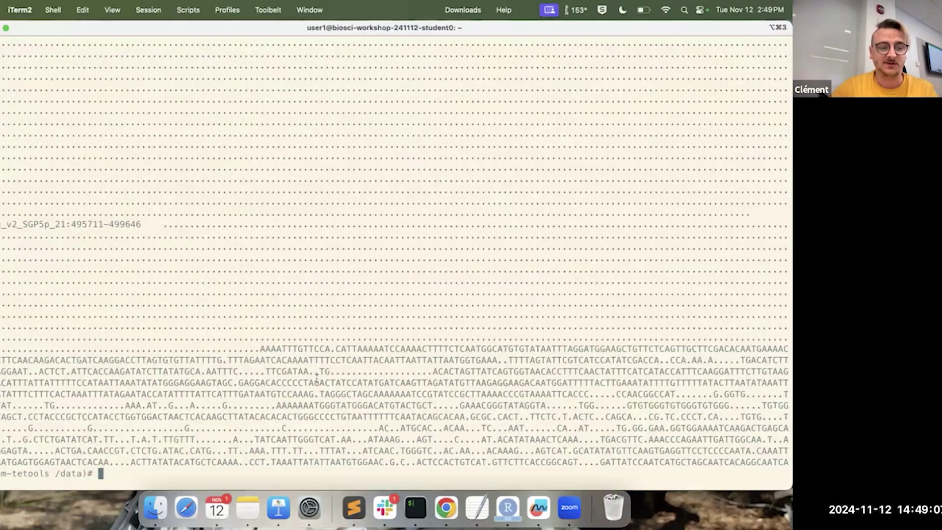
{"action": "key", "text": "super+v"}
{"action": "key", "text": "Return"}
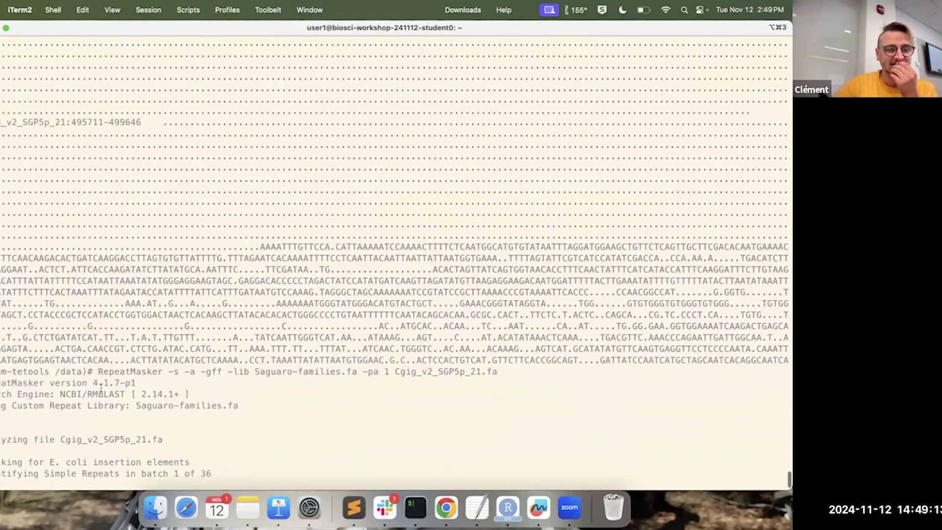
{"action": "left_click_drag", "start_coordinate": [52, 394], "coordinate": [126, 392]}
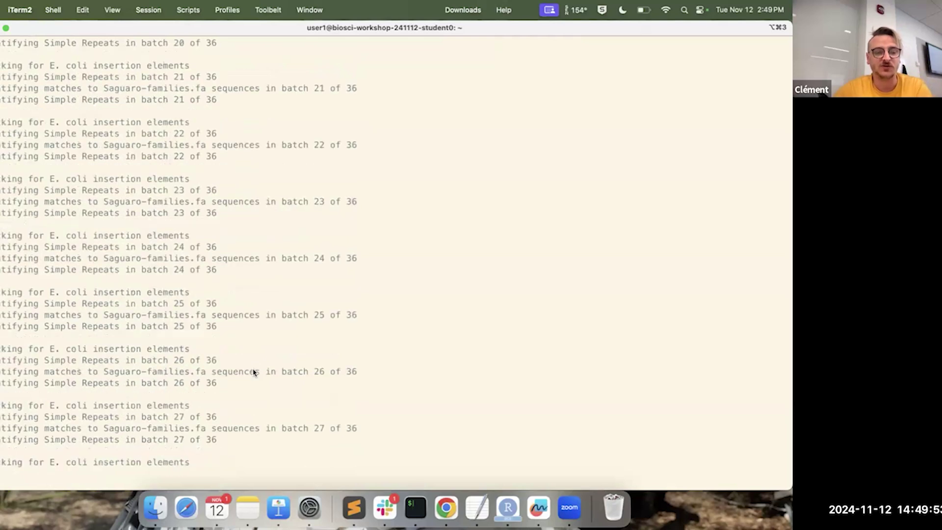
Back on the workshop page, highlight the -s and -a RepeatMasker options.
{"action": "key", "text": "super+Tab"}
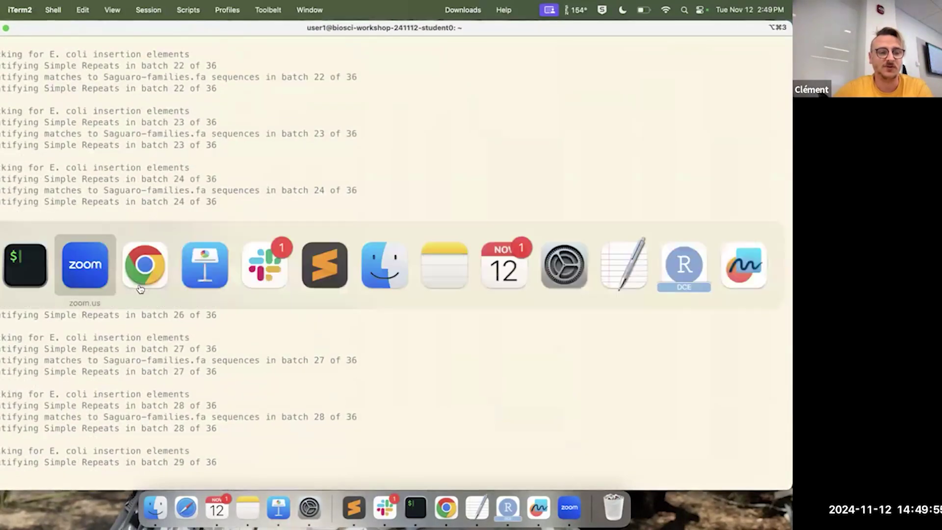
{"action": "left_click", "coordinate": [151, 273]}
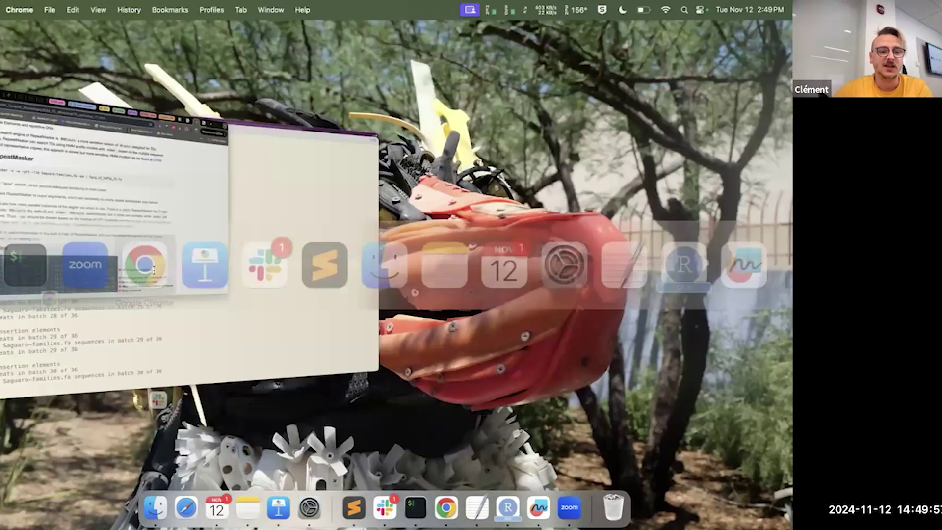
{"action": "scroll", "coordinate": [218, 227], "scroll_direction": "up", "scroll_amount": 1}
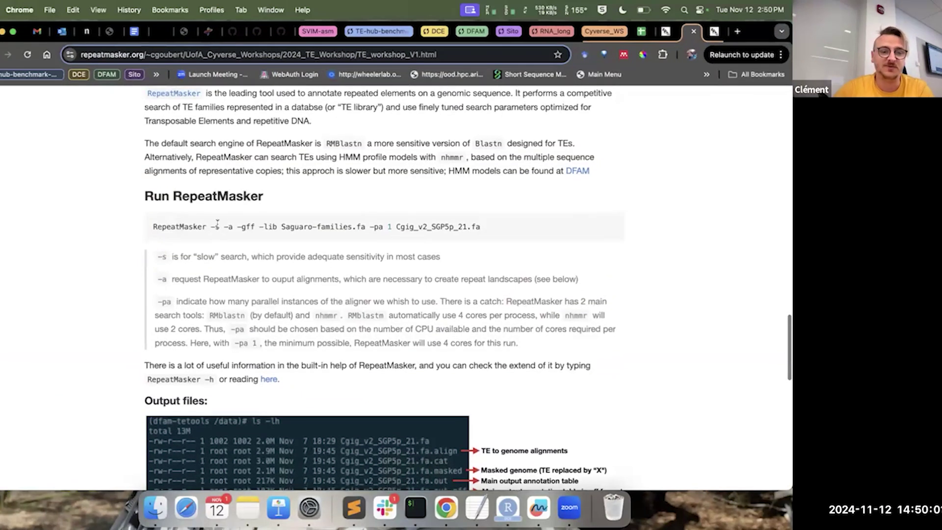
{"action": "left_click_drag", "start_coordinate": [210, 227], "coordinate": [219, 226]}
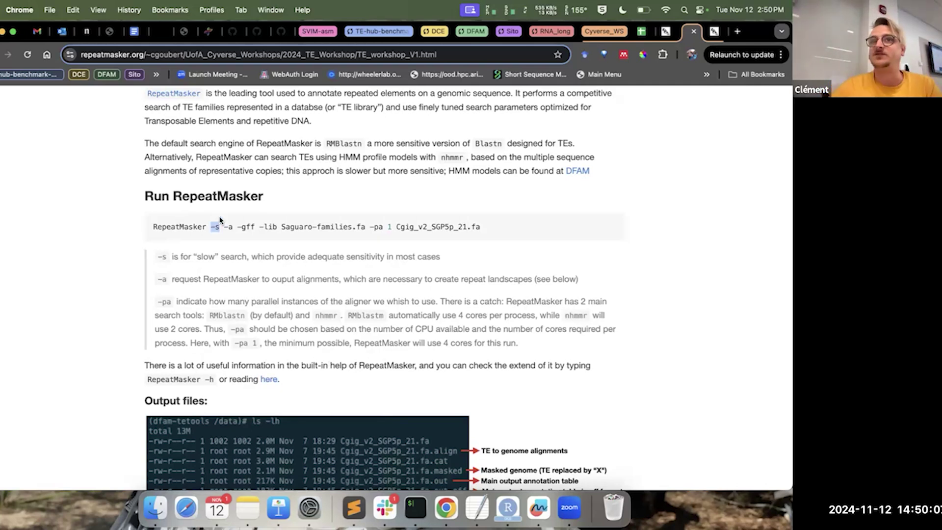
{"action": "left_click_drag", "start_coordinate": [224, 227], "coordinate": [234, 227]}
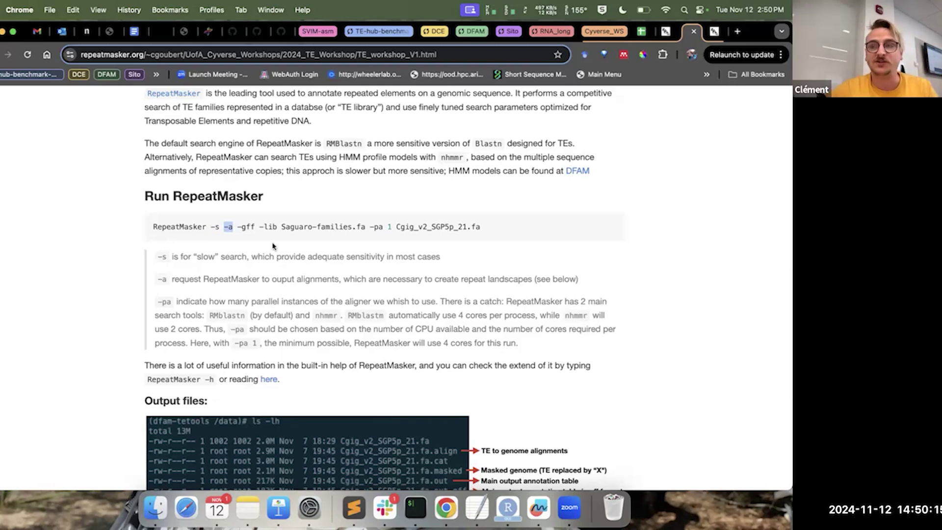
{"action": "scroll", "coordinate": [273, 245], "scroll_direction": "down", "scroll_amount": 2}
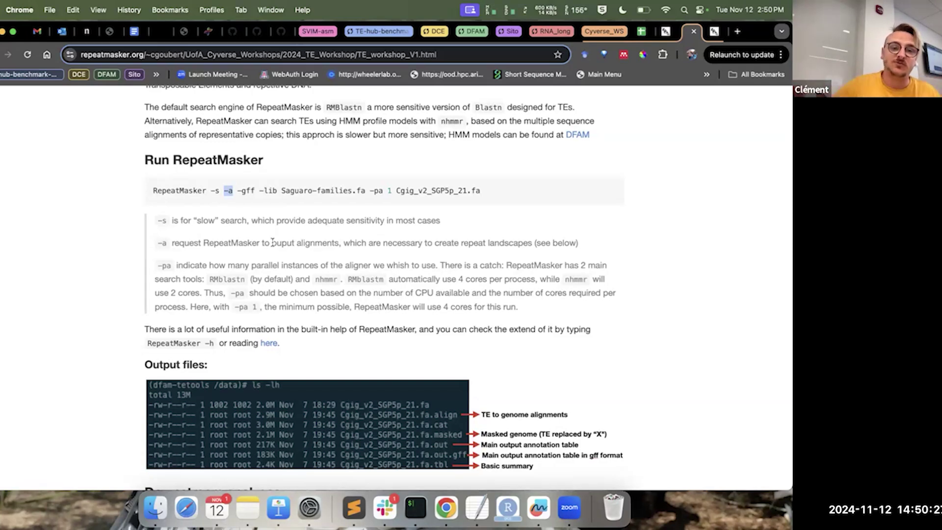
{"action": "left_click", "coordinate": [255, 192]}
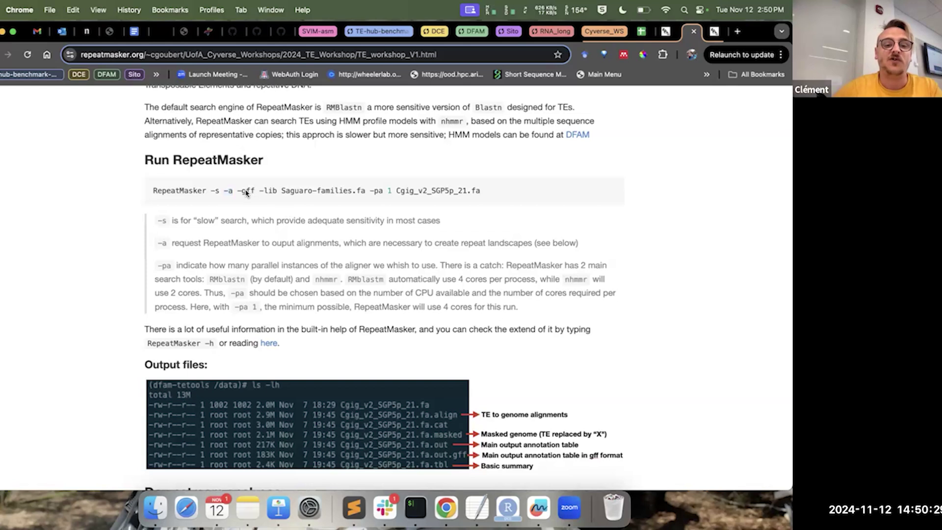
Highlight -gff, -lib Saguaro-families.fa, -pa 1 and Cgig_v2_SGP5p_21.fa, then scroll to Downstream analyses.
{"action": "left_click_drag", "start_coordinate": [238, 193], "coordinate": [255, 193]}
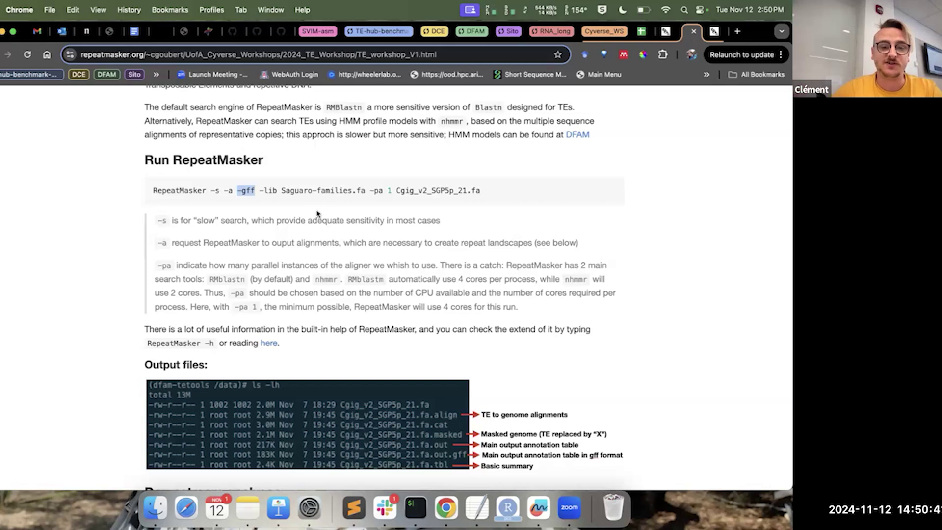
{"action": "scroll", "coordinate": [317, 213], "scroll_direction": "down", "scroll_amount": 1}
{"action": "left_click", "coordinate": [268, 180]}
{"action": "left_click_drag", "start_coordinate": [259, 180], "coordinate": [365, 181]}
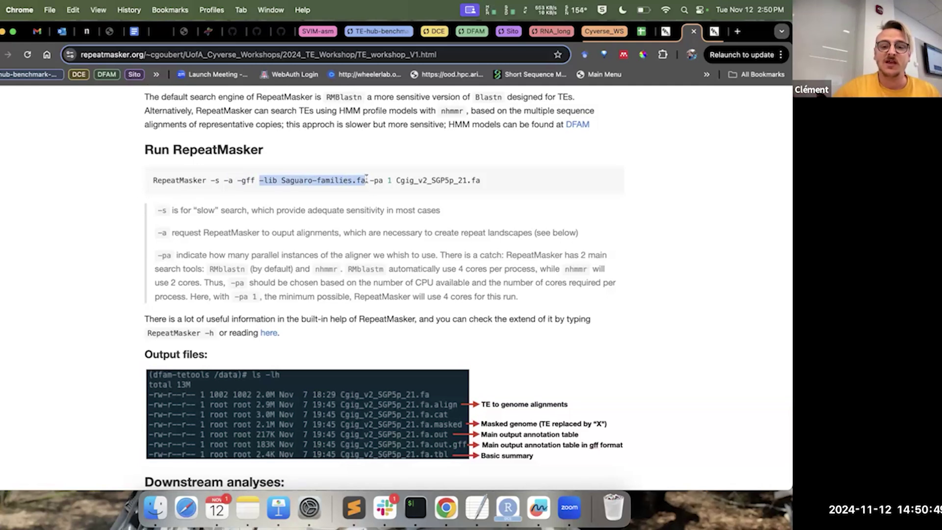
{"action": "left_click_drag", "start_coordinate": [369, 180], "coordinate": [395, 181]}
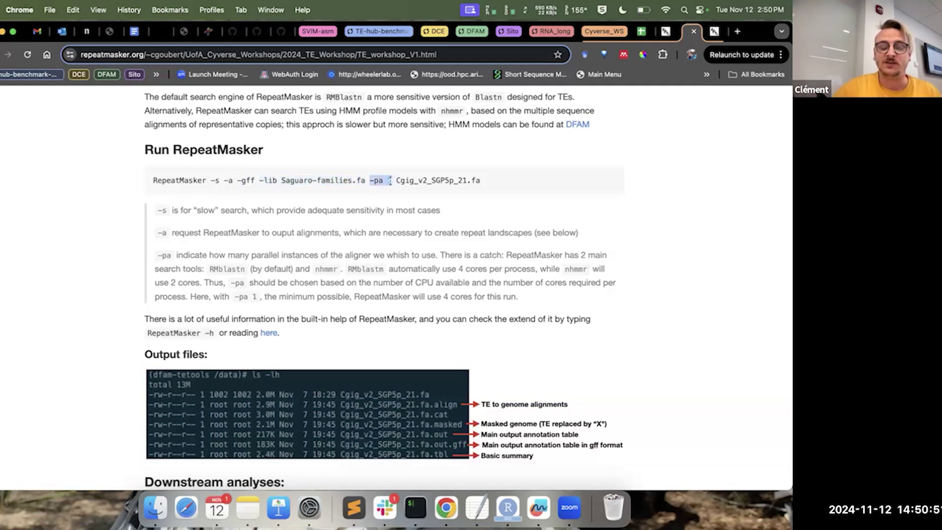
{"action": "left_click", "coordinate": [422, 186]}
{"action": "scroll", "coordinate": [422, 186], "scroll_direction": "up", "scroll_amount": 1}
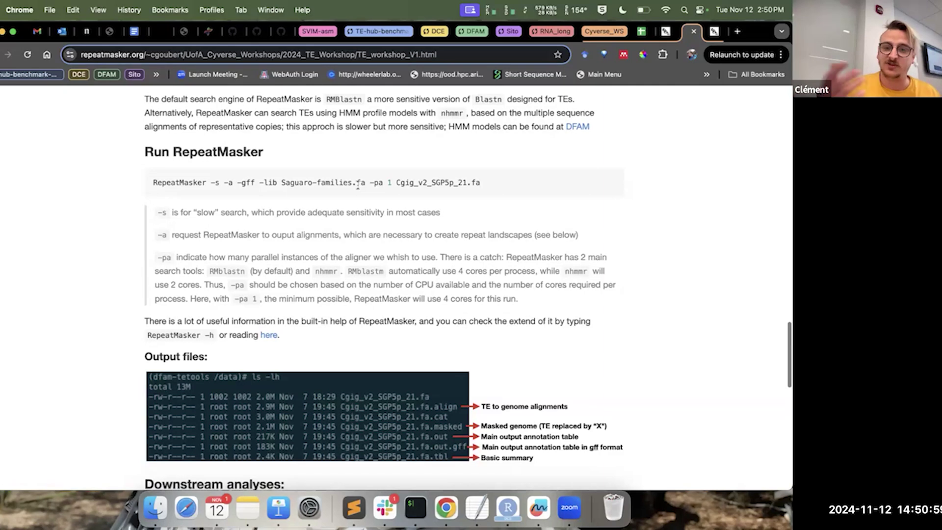
{"action": "left_click_drag", "start_coordinate": [395, 183], "coordinate": [531, 186]}
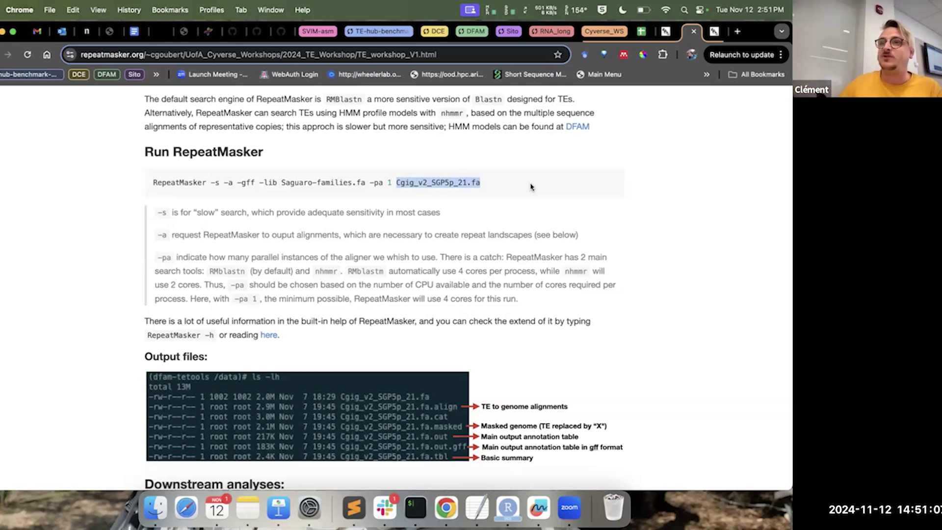
{"action": "scroll", "coordinate": [481, 216], "scroll_direction": "down", "scroll_amount": 3}
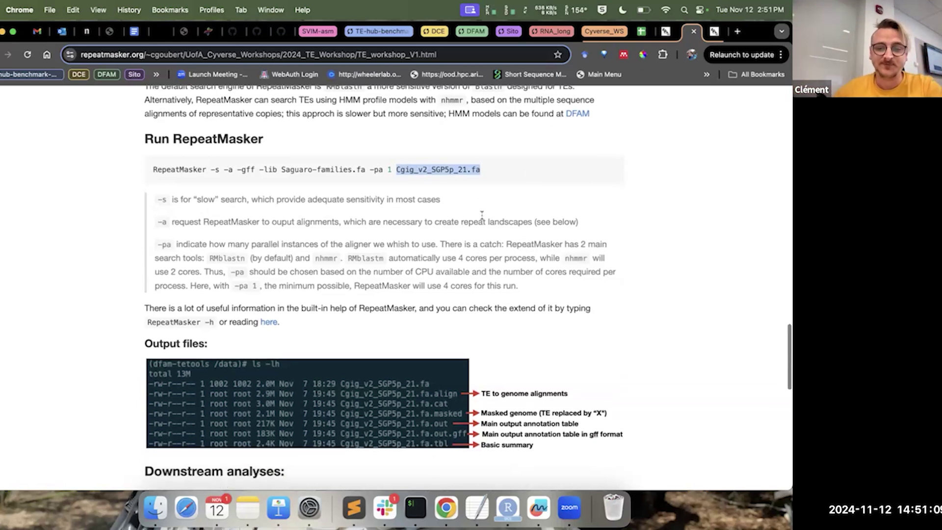
{"action": "scroll", "coordinate": [266, 236], "scroll_direction": "down", "scroll_amount": 6}
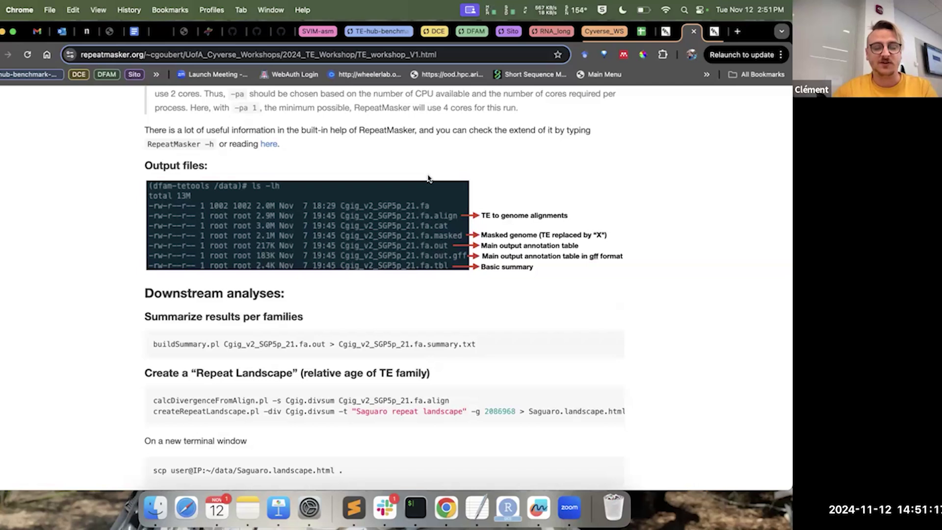
List the new .masked, .out, .out.gff, .align, .cat and .tbl outputs and select the .tbl name.
{"action": "key", "text": "super+Tab"}
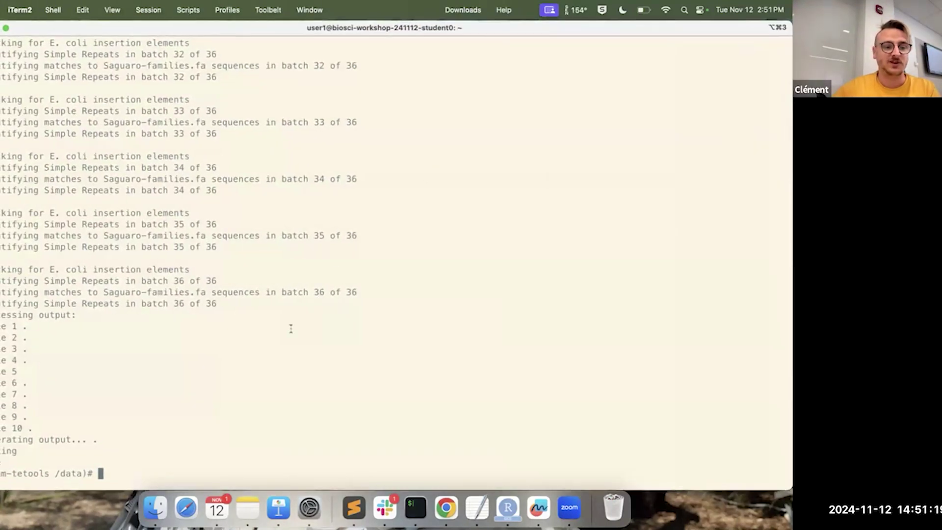
{"action": "type", "text": "ls"}
{"action": "key", "text": "Return"}
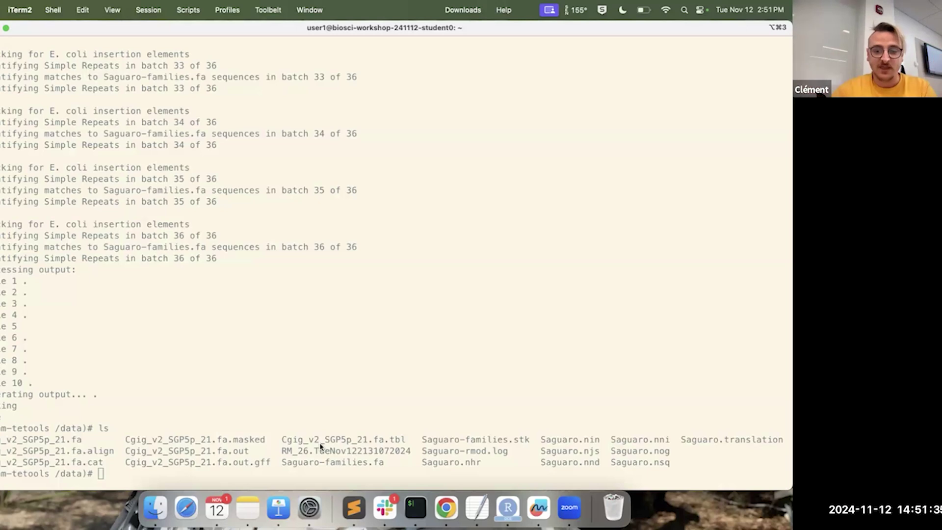
{"action": "double_click", "coordinate": [400, 440]}
{"action": "key", "text": "super+c"}
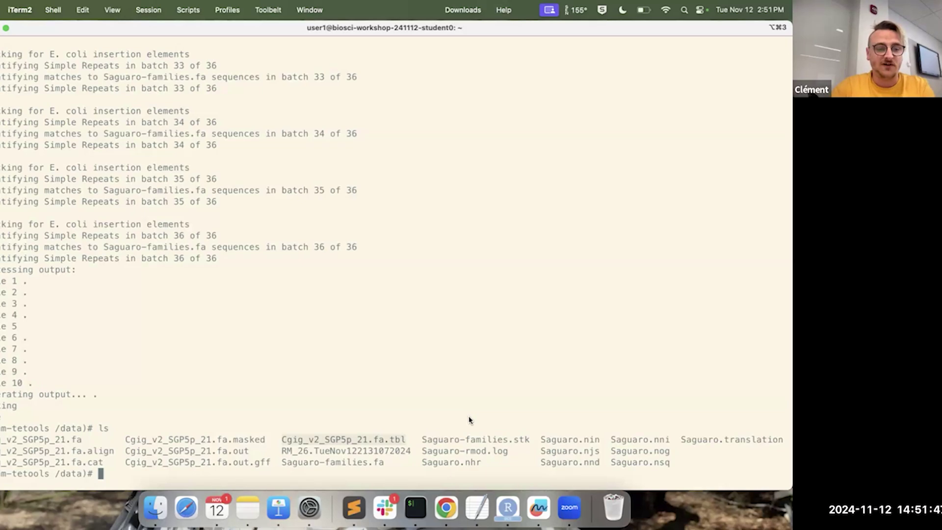
Print Cgig_v2_SGP5p_21.fa.tbl with cat: 21.66% masked, interspersed repeats 18.90%, LTR elements 8.63%.
{"action": "type", "text": "mor"}
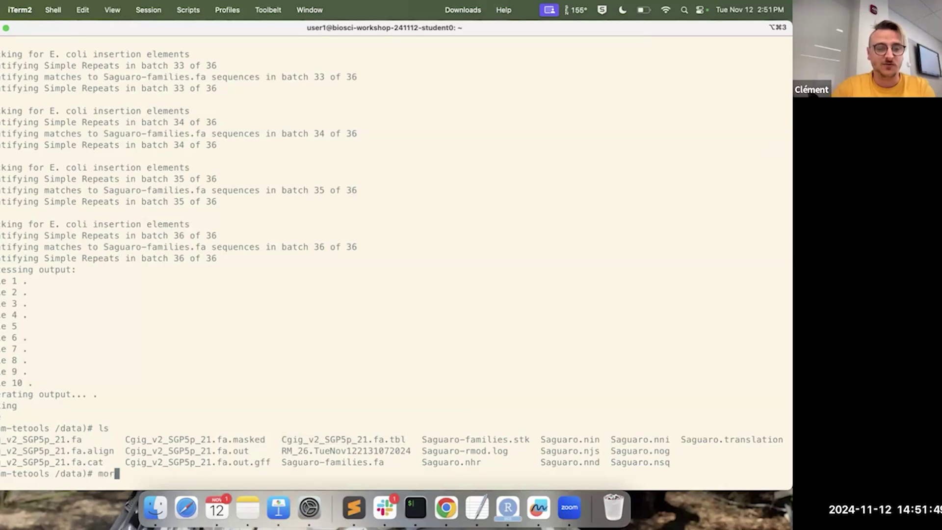
{"action": "key", "text": "BackSpace"}
{"action": "key", "text": "BackSpace"}
{"action": "key", "text": "BackSpace"}
{"action": "type", "text": "cat"}
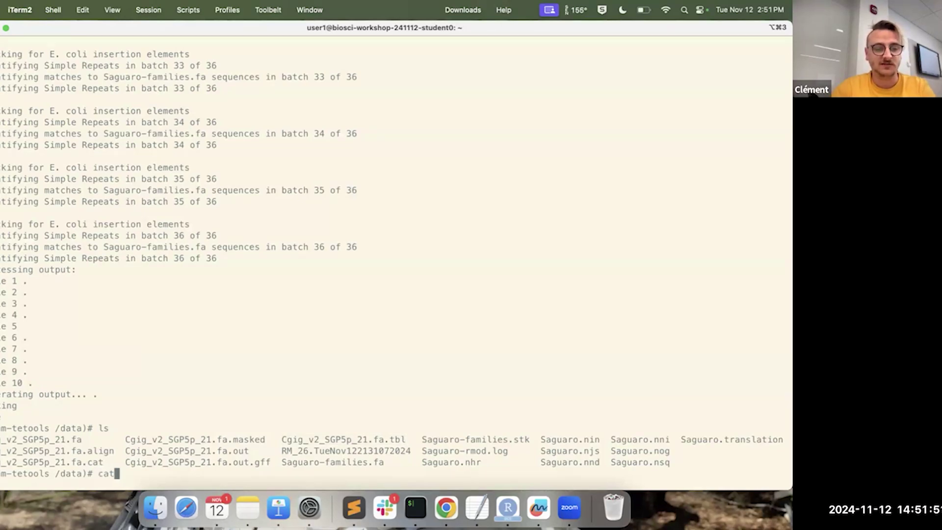
{"action": "key", "text": "super+v"}
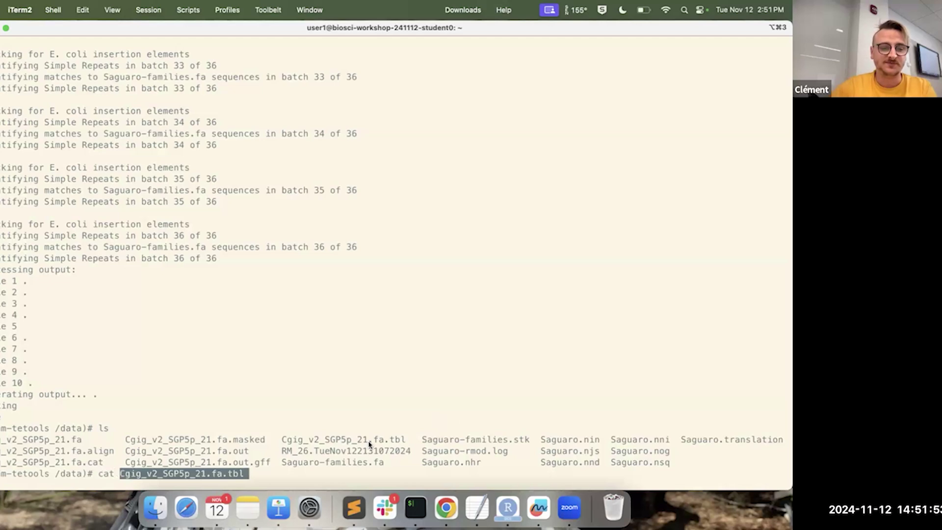
{"action": "key", "text": "Return"}
{"action": "scroll", "coordinate": [294, 320], "scroll_direction": "up", "scroll_amount": 10}
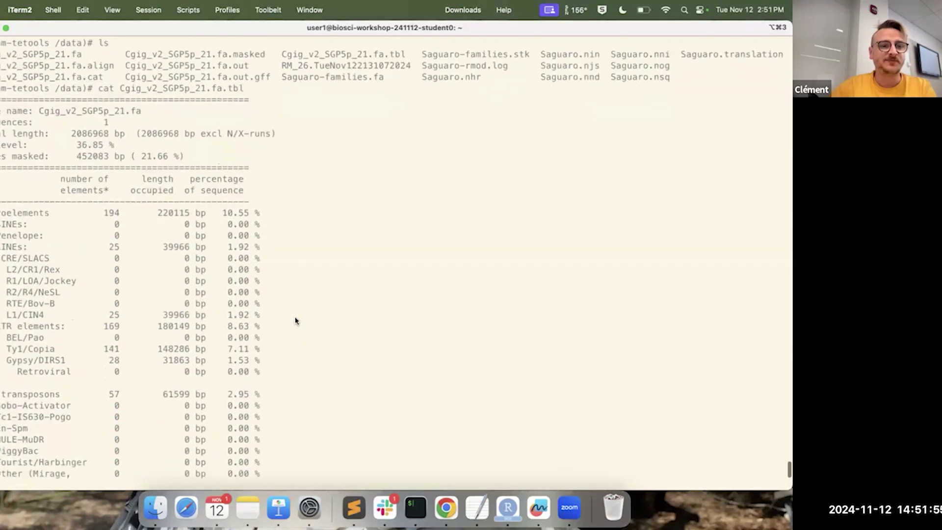
{"action": "scroll", "coordinate": [294, 321], "scroll_direction": "down", "scroll_amount": 2}
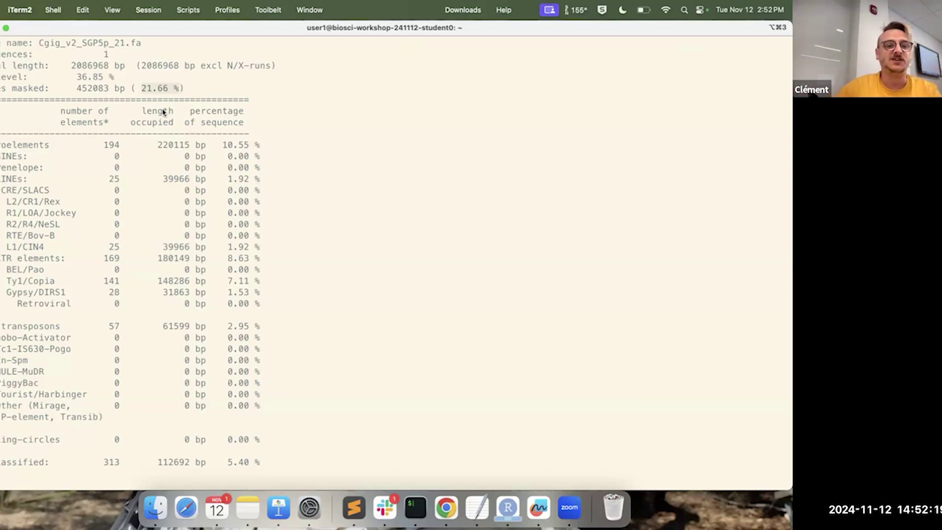
{"action": "left_click", "coordinate": [145, 94]}
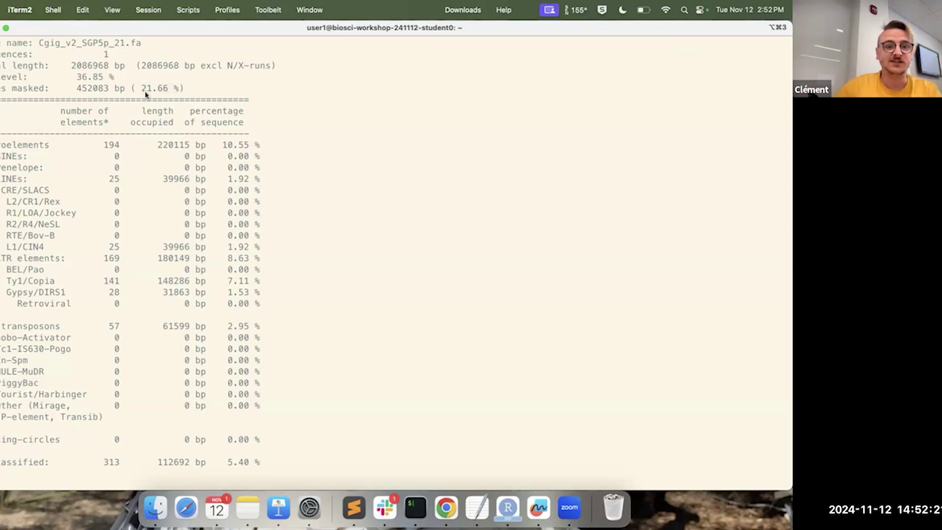
{"action": "scroll", "coordinate": [59, 171], "scroll_direction": "down", "scroll_amount": 1}
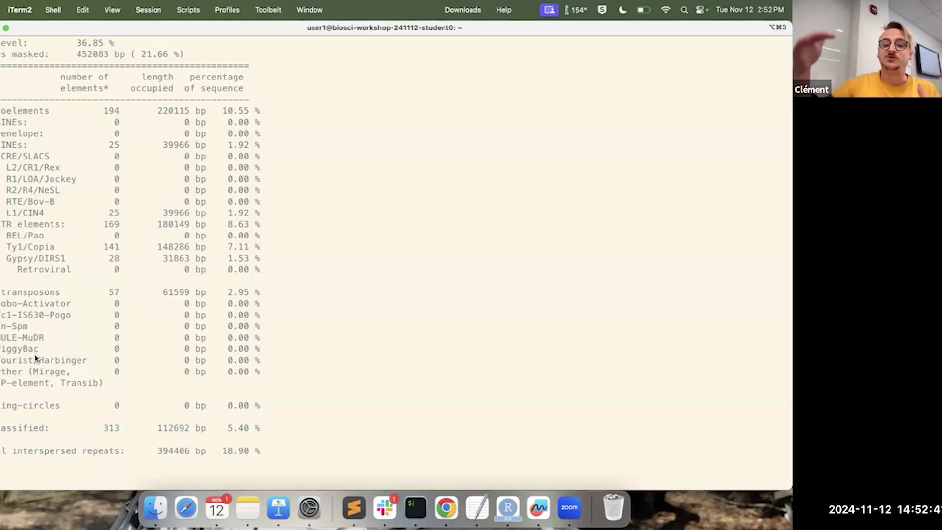
{"action": "scroll", "coordinate": [35, 359], "scroll_direction": "down", "scroll_amount": 6}
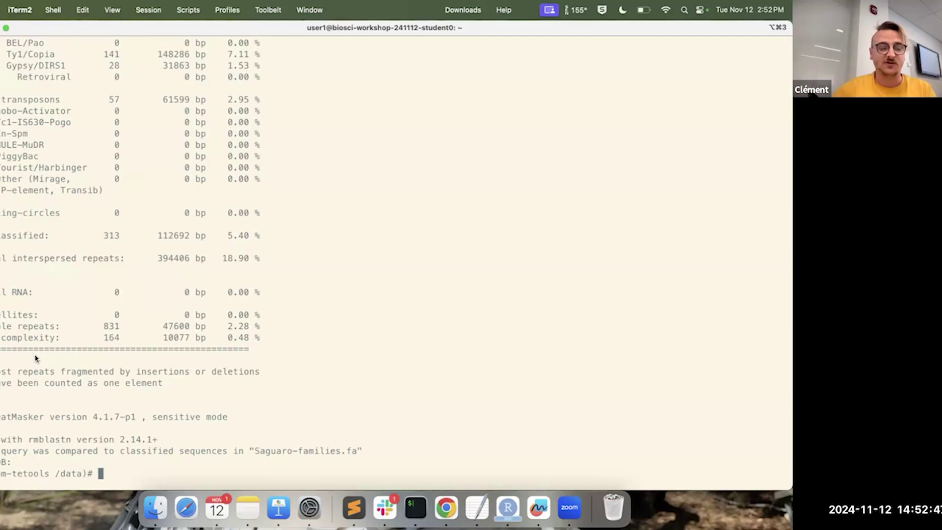
List the data folder again and open Cgig_v2_SGP5p_21.fa.out in more.
{"action": "key", "text": "super+Tab"}
{"action": "key", "text": "Escape"}
{"action": "type", "text": "ls"}
{"action": "key", "text": "Return"}
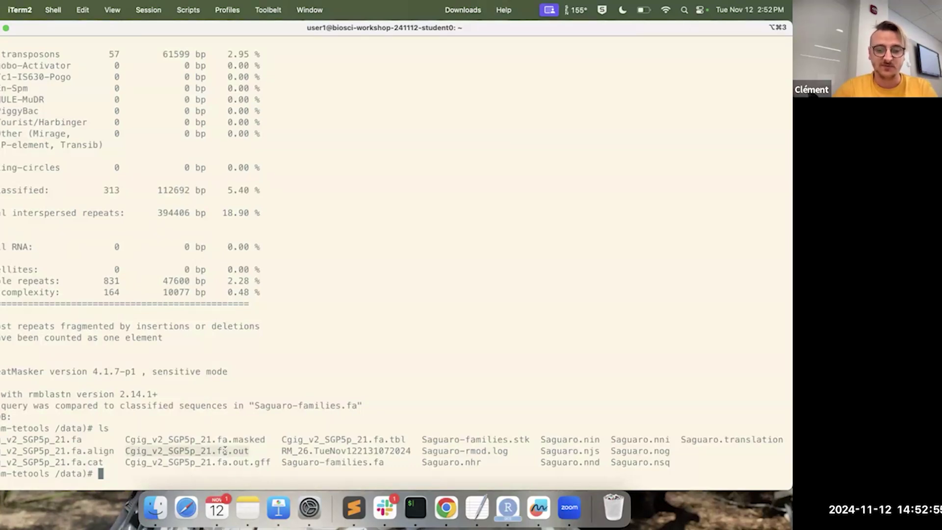
{"action": "type", "text": "more"}
{"action": "key", "text": "super+v"}
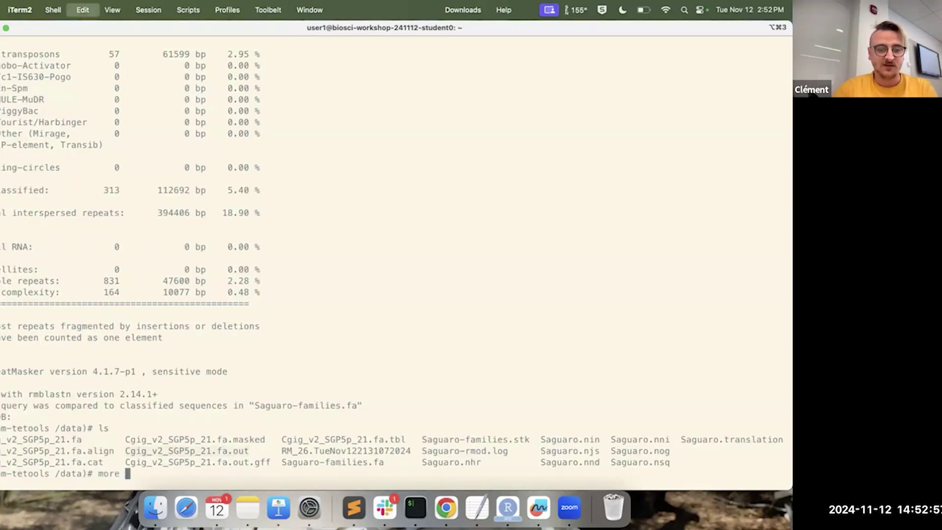
{"action": "key", "text": "Return"}
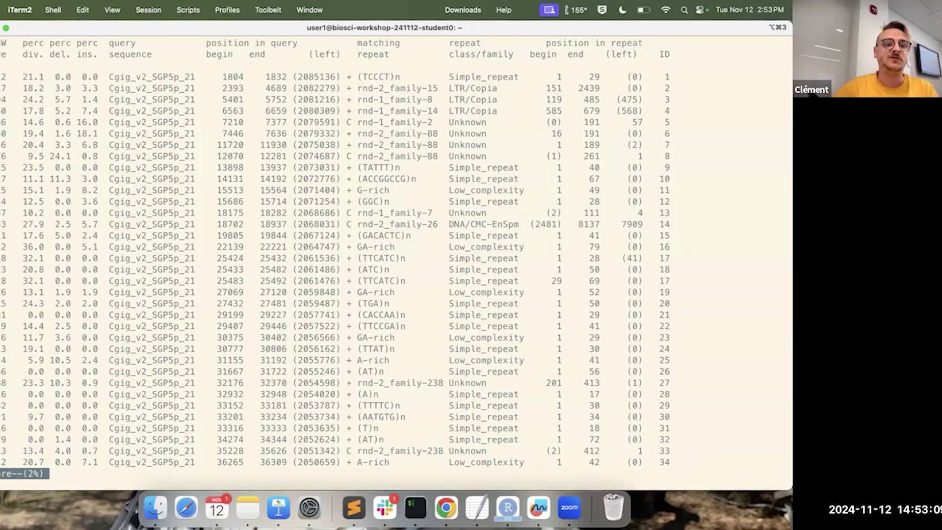
Point out row 1's query name, begin 1804, end 1832 and (TCCCT)n repeat.
{"action": "double_click", "coordinate": [155, 73]}
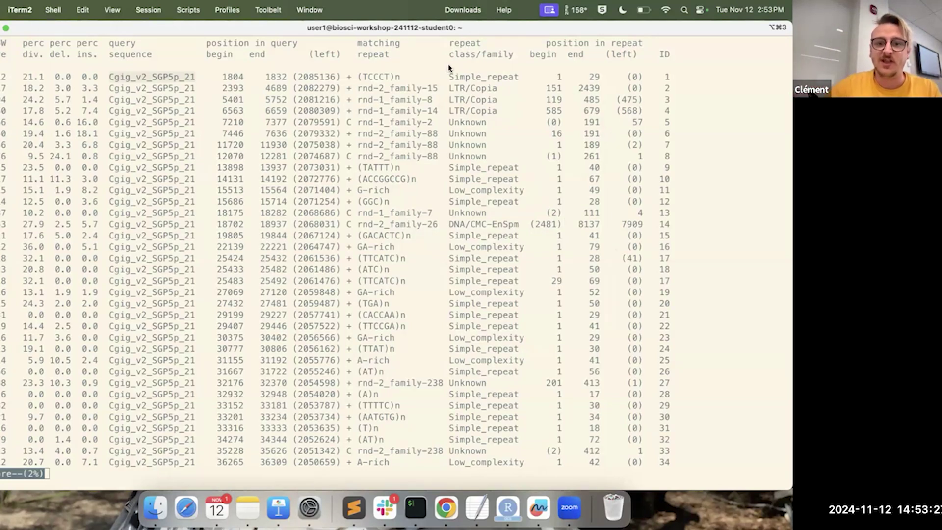
{"action": "left_click", "coordinate": [258, 128]}
{"action": "scroll", "coordinate": [259, 128], "scroll_direction": "up", "scroll_amount": 6}
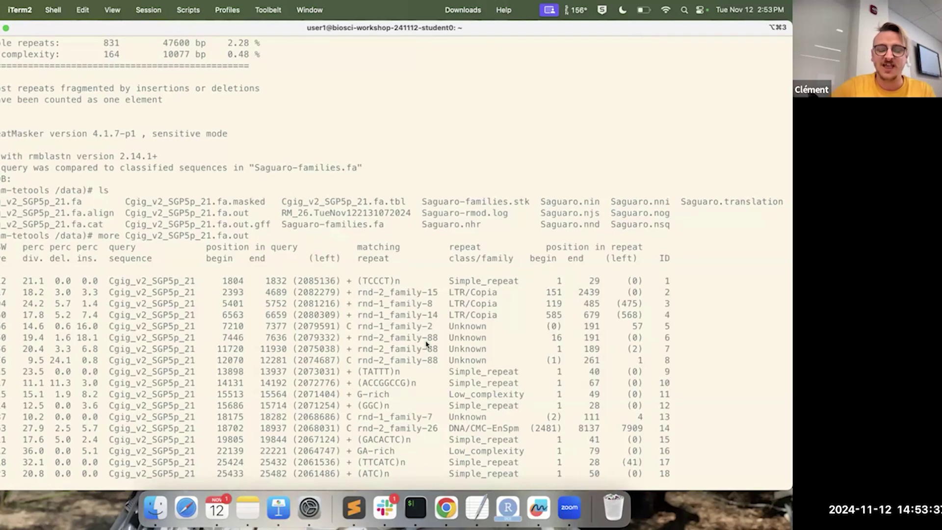
{"action": "double_click", "coordinate": [172, 281]}
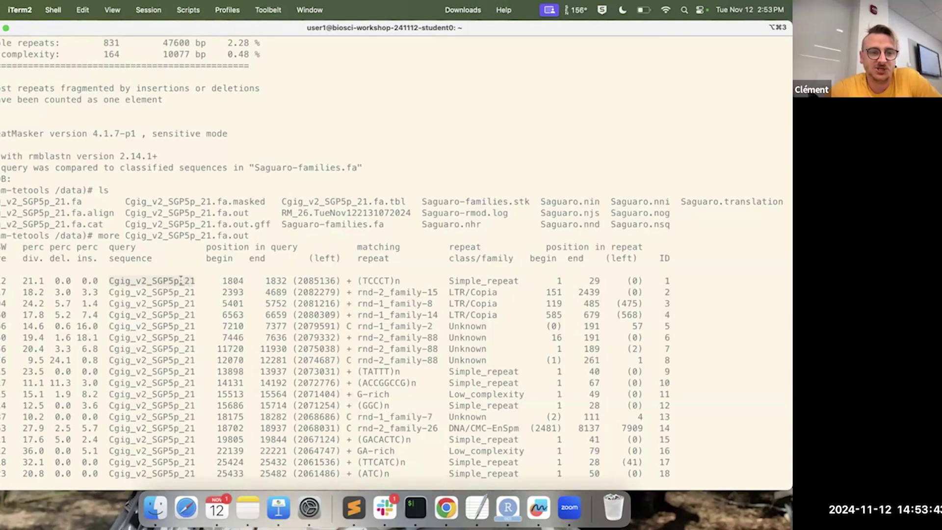
{"action": "double_click", "coordinate": [229, 281]}
{"action": "double_click", "coordinate": [275, 281]}
{"action": "left_click_drag", "start_coordinate": [359, 280], "coordinate": [402, 280]}
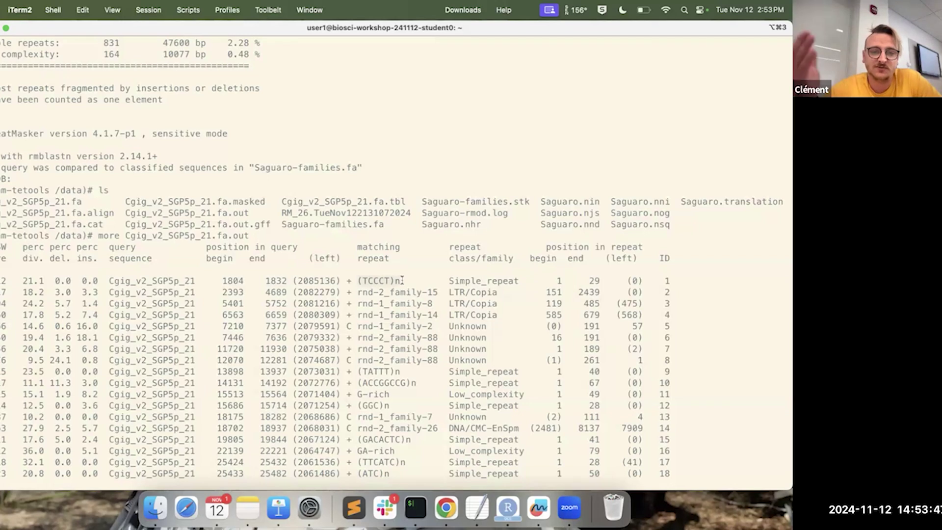
Advance the table, highlighting row 2's positions 2393 to 4689, then page to rows 35–69.
{"action": "key", "text": "Return"}
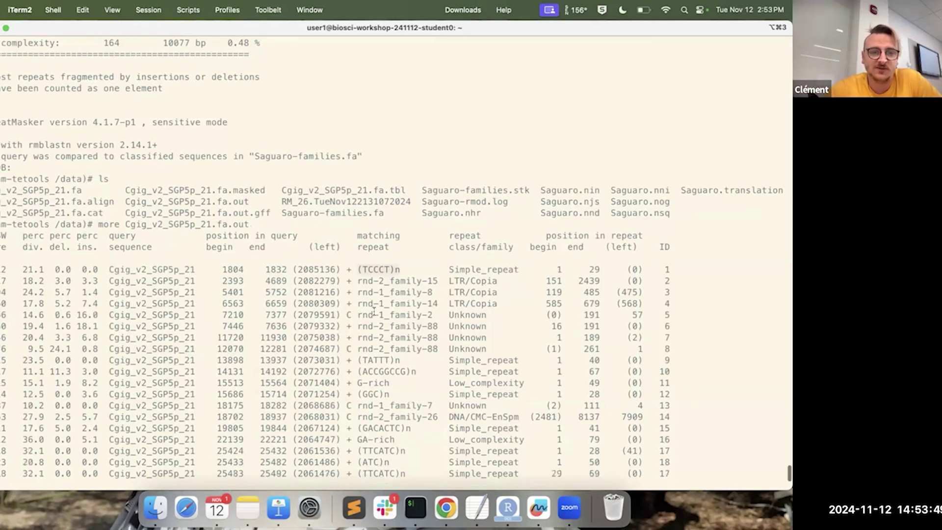
{"action": "left_click_drag", "start_coordinate": [217, 281], "coordinate": [294, 281]}
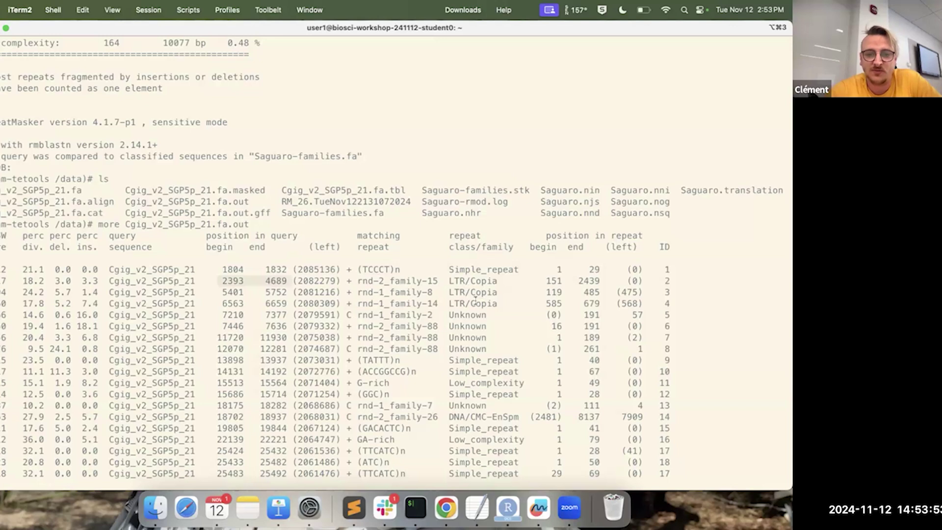
{"action": "key", "text": "Return"}
{"action": "key", "text": "Return"}
{"action": "key", "text": "Return"}
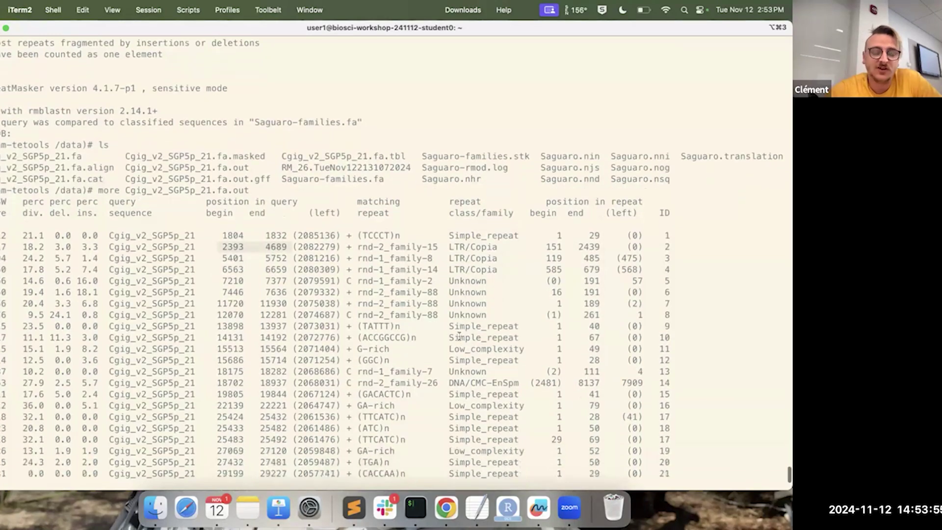
{"action": "key", "text": "Return"}
{"action": "key", "text": "Return"}
{"action": "key", "text": "Return"}
{"action": "key", "text": "Return"}
{"action": "key", "text": "Return"}
{"action": "key", "text": "Return"}
{"action": "key", "text": "Return"}
{"action": "key", "text": "Return"}
{"action": "key", "text": "Return"}
{"action": "key", "text": "Return"}
{"action": "key", "text": "Return"}
{"action": "key", "text": "Return"}
{"action": "key", "text": "Return"}
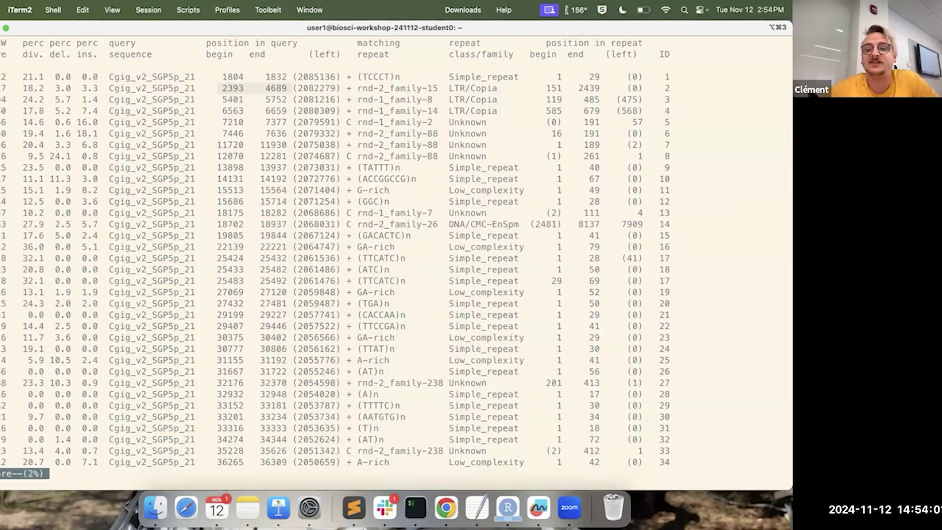
{"action": "key", "text": "space"}
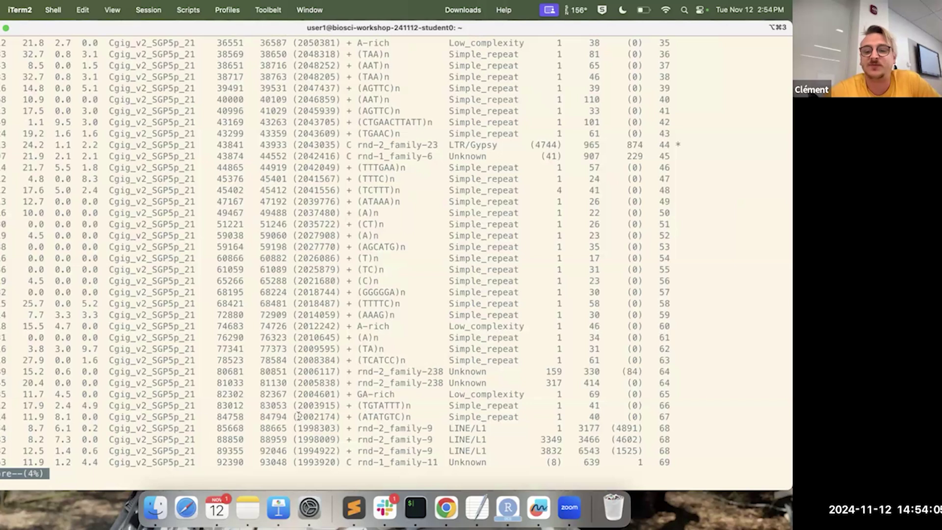
Quit the annotation table pager and list the data folder with ls.
{"action": "key", "text": "space"}
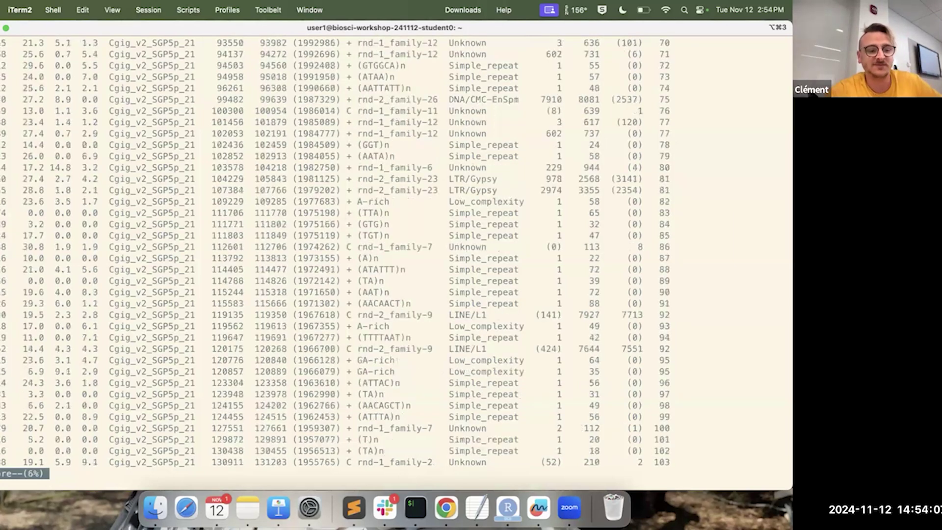
{"action": "type", "text": "q"}
{"action": "type", "text": "ls"}
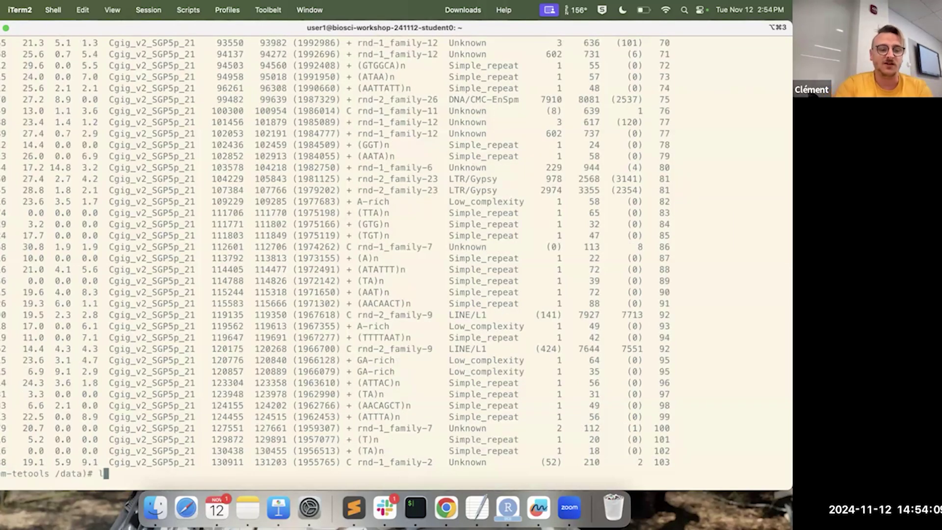
{"action": "key", "text": "Return"}
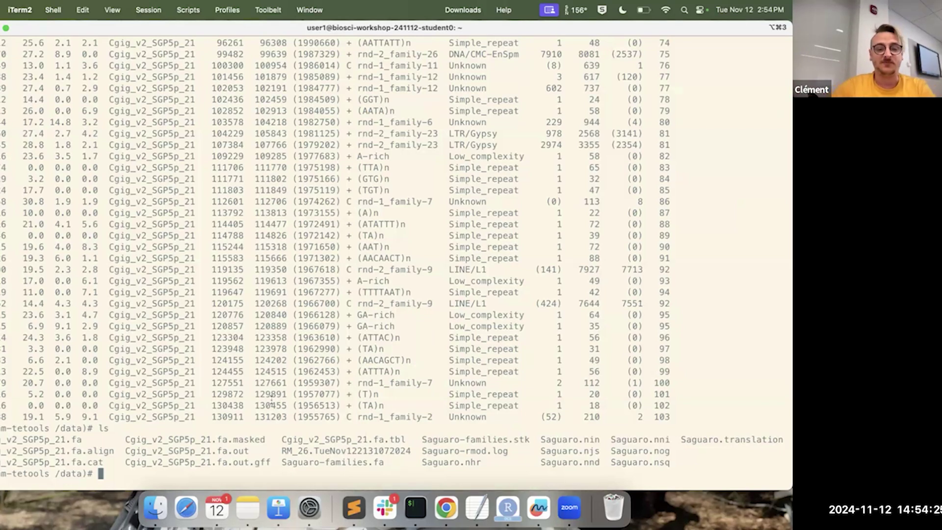
Select the tutorial's buildSummary.pl command for Cgig_v2_SGP5p_21.fa.out in Chrome.
{"action": "key", "text": "super+Tab"}
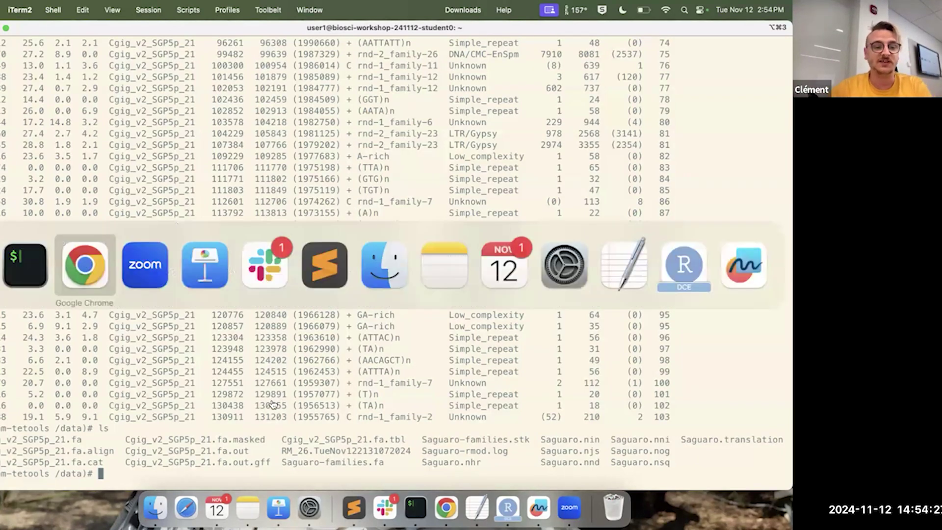
{"action": "key", "text": "Escape"}
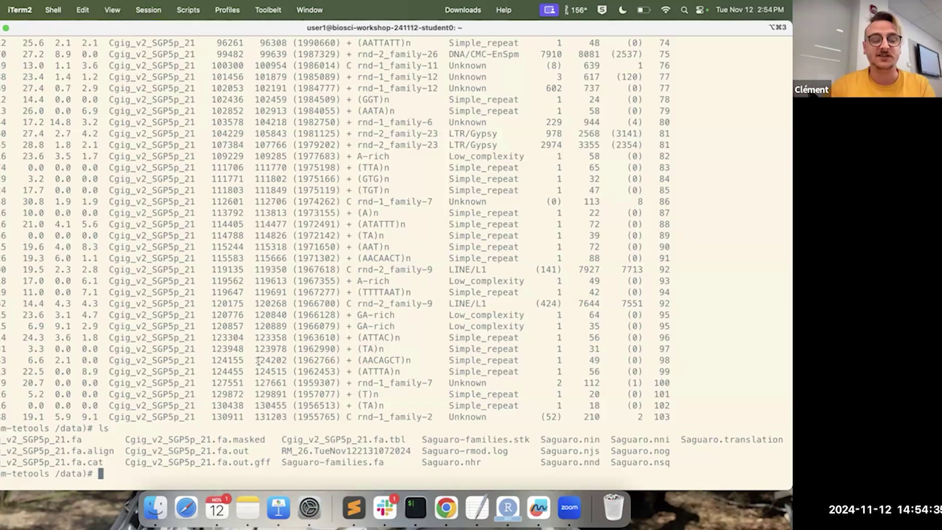
{"action": "key", "text": "super+Tab"}
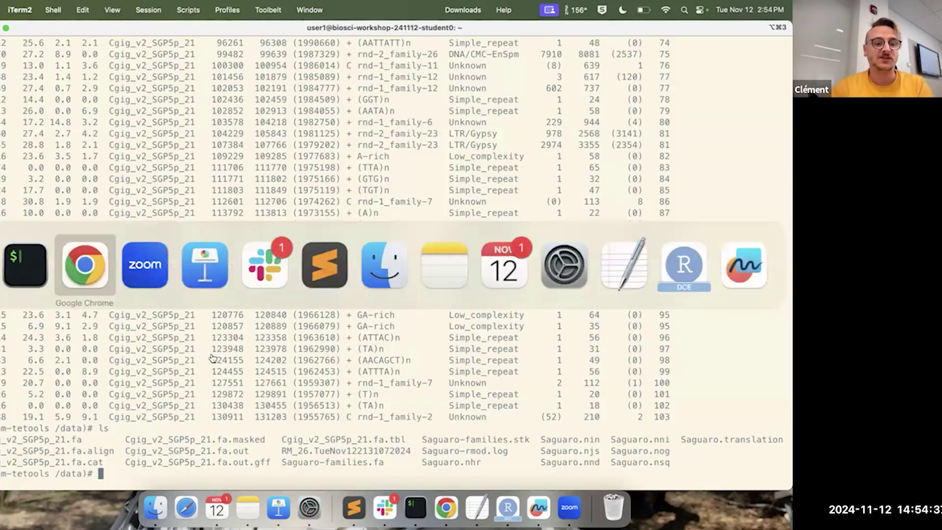
{"action": "scroll", "coordinate": [214, 269], "scroll_direction": "down", "scroll_amount": 2}
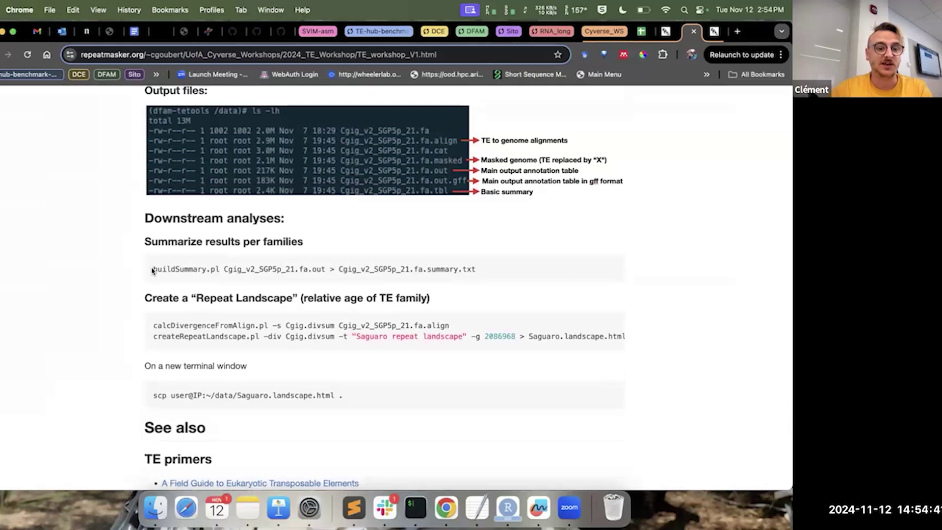
{"action": "left_click_drag", "start_coordinate": [153, 270], "coordinate": [513, 274]}
{"action": "key", "text": "super+c"}
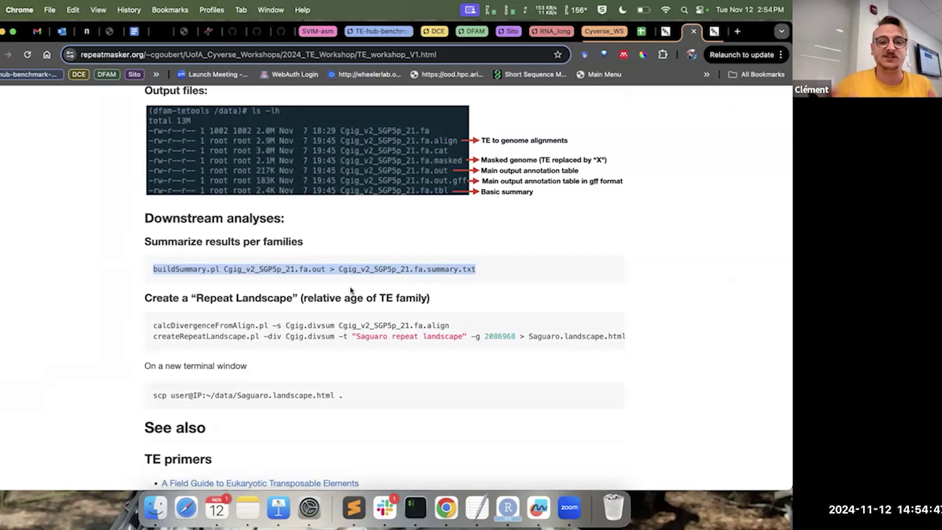
Run buildSummary.pl on Cgig_v2_SGP5p_21.fa.out, then list the folder and select the new summary.txt name.
{"action": "key", "text": "super+Tab"}
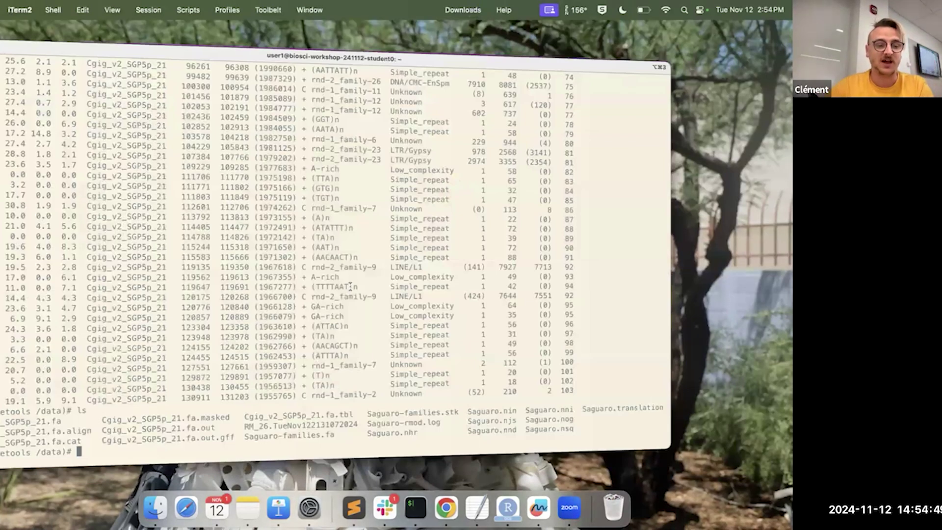
{"action": "key", "text": "super+v"}
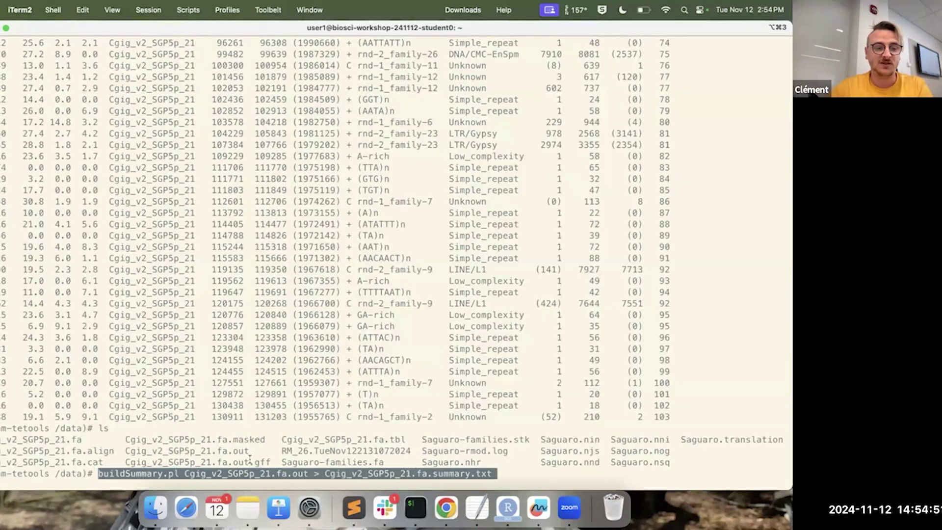
{"action": "key", "text": "Return"}
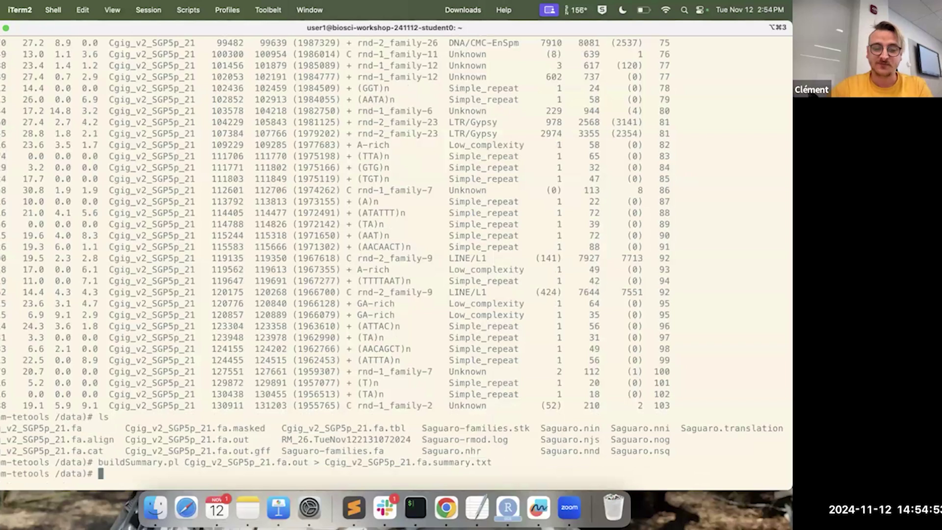
{"action": "type", "text": "ls"}
{"action": "key", "text": "Return"}
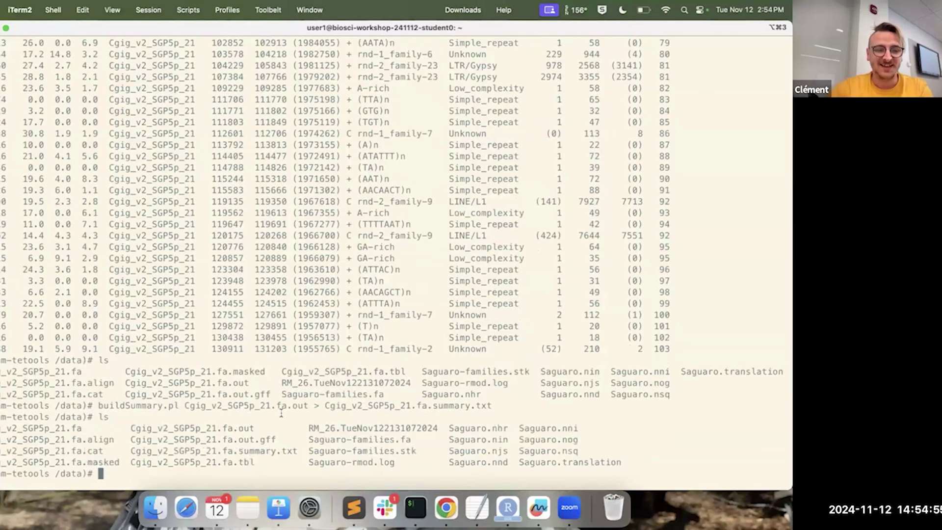
{"action": "double_click", "coordinate": [224, 449]}
Open Cgig_v2_SGP5p_21.fa.summary.txt in the more pager and view its first pages.
{"action": "type", "text": "more"}
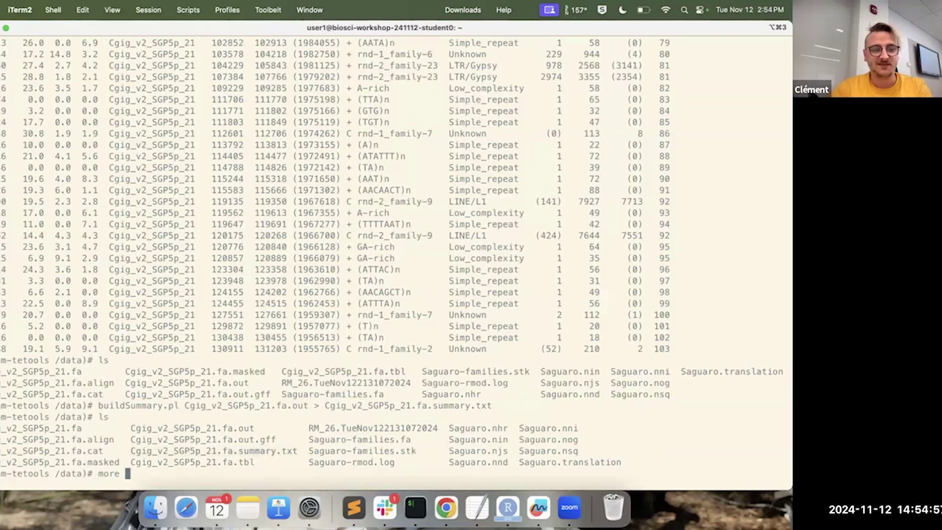
{"action": "type", "text": "Cgig_v2_SGP5p_21.fa.summary.txt"}
{"action": "key", "text": "Return"}
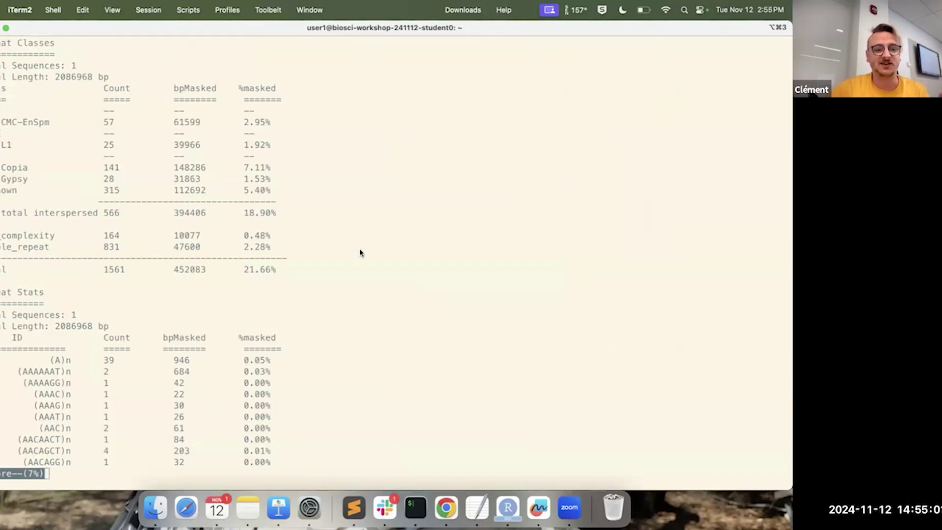
{"action": "key", "text": "space"}
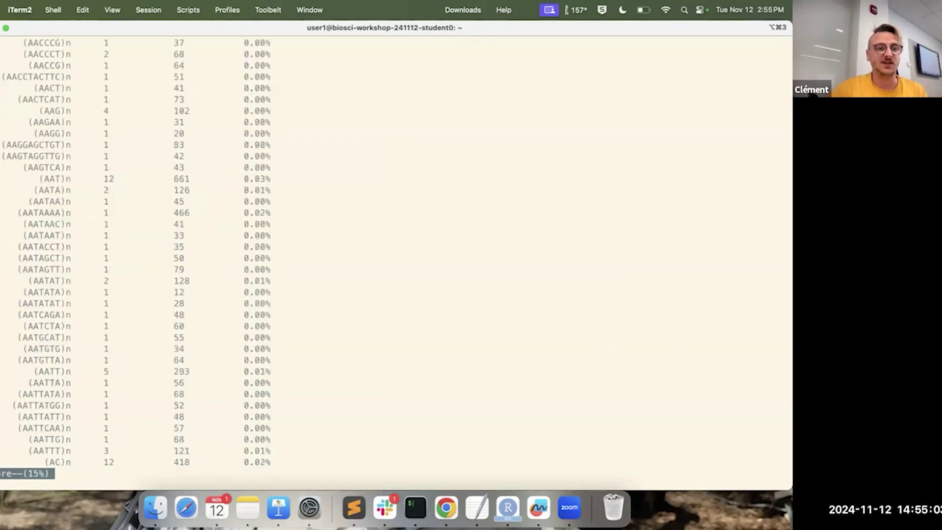
{"action": "scroll", "coordinate": [90, 110], "scroll_direction": "up", "scroll_amount": 5}
{"action": "scroll", "coordinate": [91, 111], "scroll_direction": "down", "scroll_amount": 4}
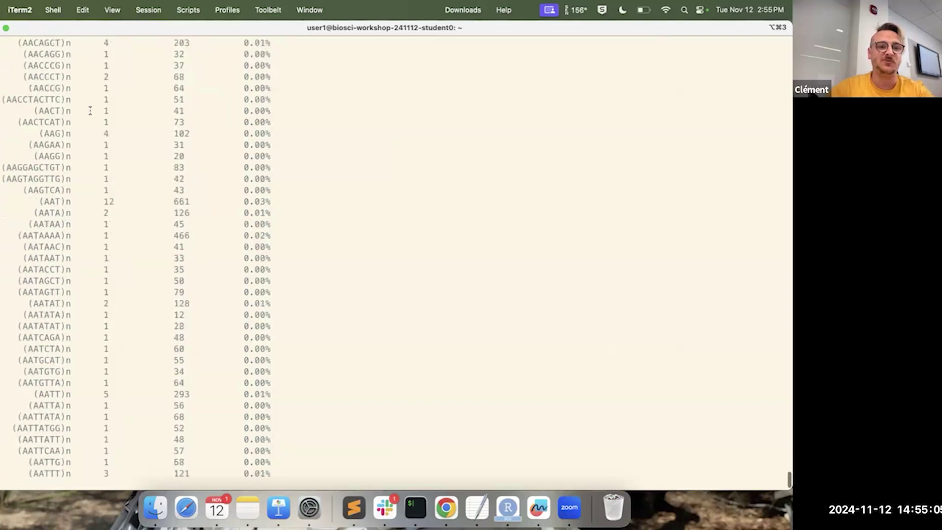
{"action": "scroll", "coordinate": [91, 111], "scroll_direction": "down", "scroll_amount": 2}
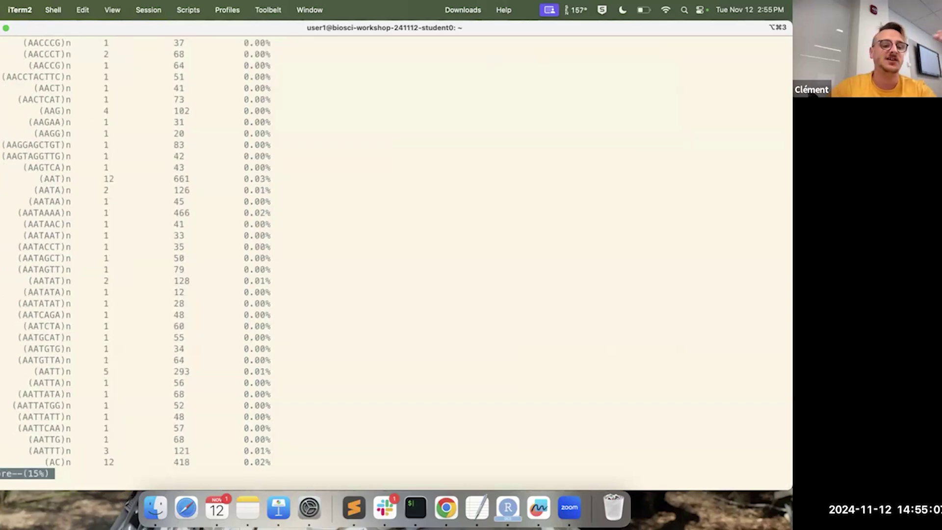
Page to the summary's end: 1561 elements, 452083 bp, 21.66% masked; highlight family rows.
{"action": "key", "text": "space"}
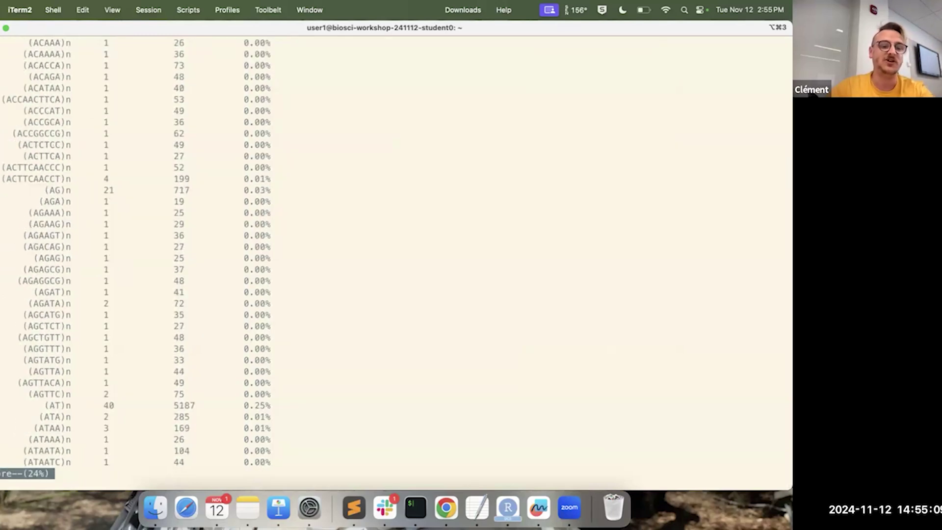
{"action": "key", "text": "space"}
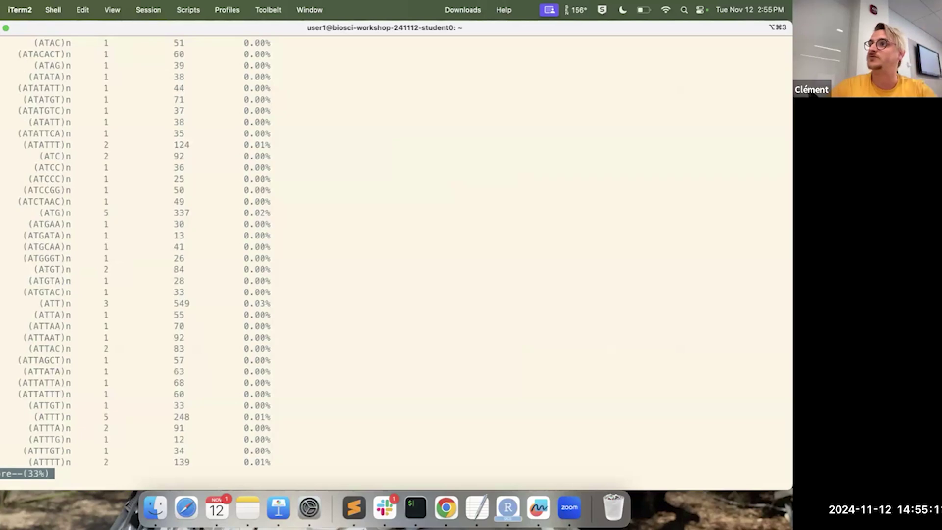
{"action": "scroll", "coordinate": [52, 112], "scroll_direction": "up", "scroll_amount": 5}
{"action": "scroll", "coordinate": [52, 112], "scroll_direction": "down", "scroll_amount": 5}
{"action": "key", "text": "space"}
{"action": "key", "text": "space"}
{"action": "key", "text": "space"}
{"action": "key", "text": "space"}
{"action": "key", "text": "space"}
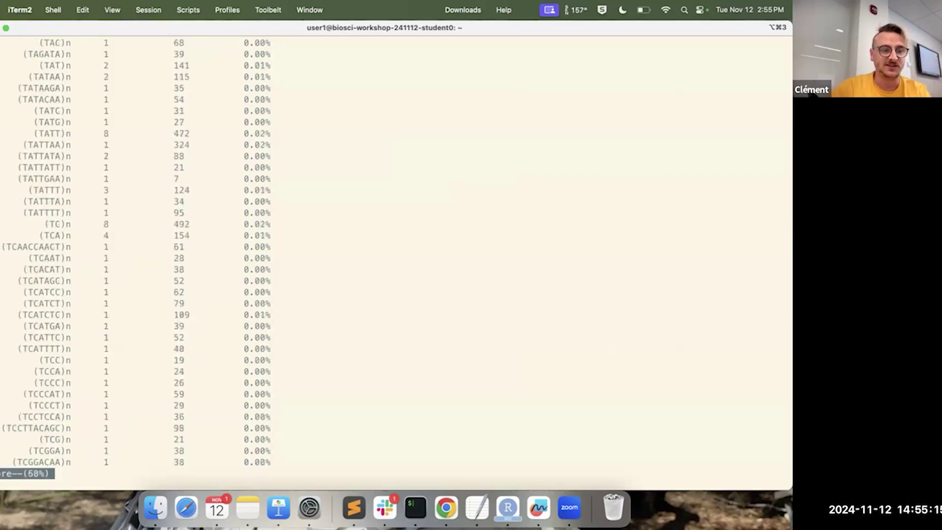
{"action": "key", "text": "space"}
{"action": "key", "text": "space"}
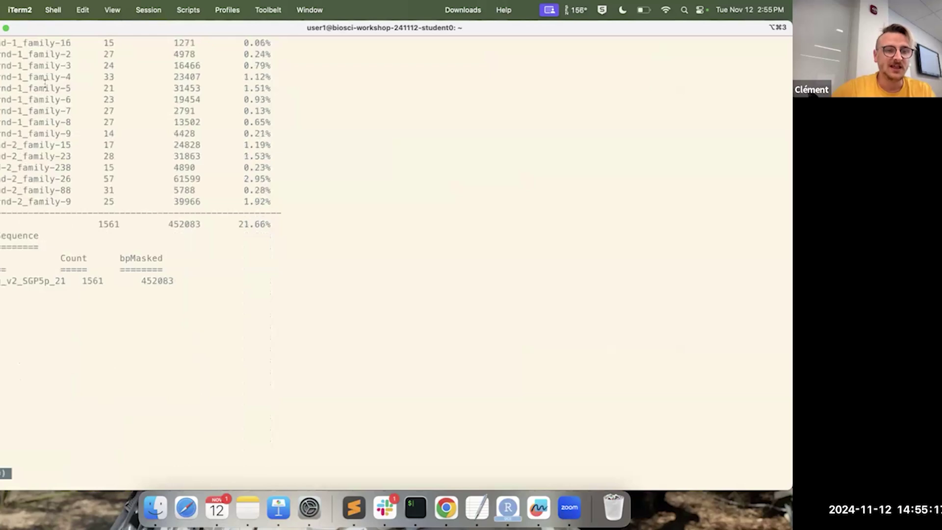
{"action": "scroll", "coordinate": [45, 83], "scroll_direction": "up", "scroll_amount": 5}
{"action": "scroll", "coordinate": [45, 83], "scroll_direction": "down", "scroll_amount": 1}
{"action": "left_click_drag", "start_coordinate": [3, 119], "coordinate": [73, 368]}
{"action": "left_click", "coordinate": [68, 268]}
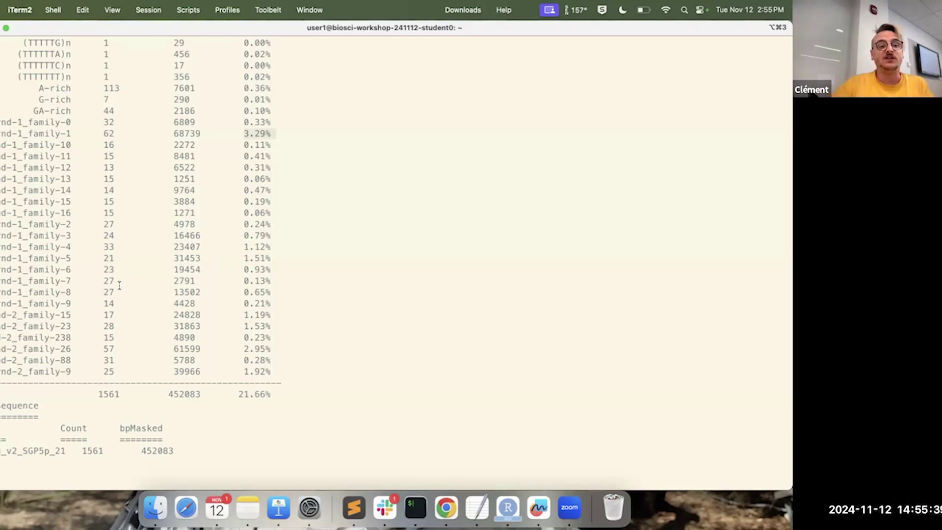
{"action": "scroll", "coordinate": [119, 285], "scroll_direction": "up", "scroll_amount": 1}
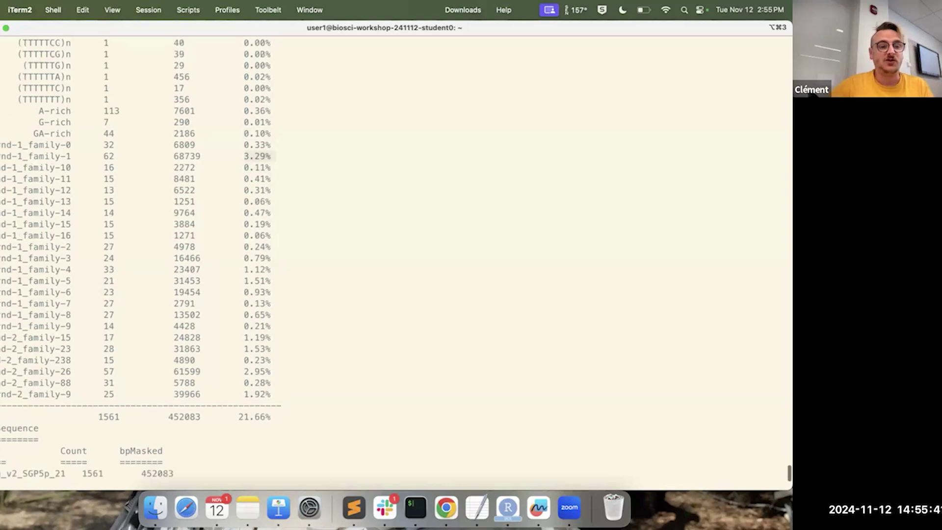
{"action": "double_click", "coordinate": [71, 144]}
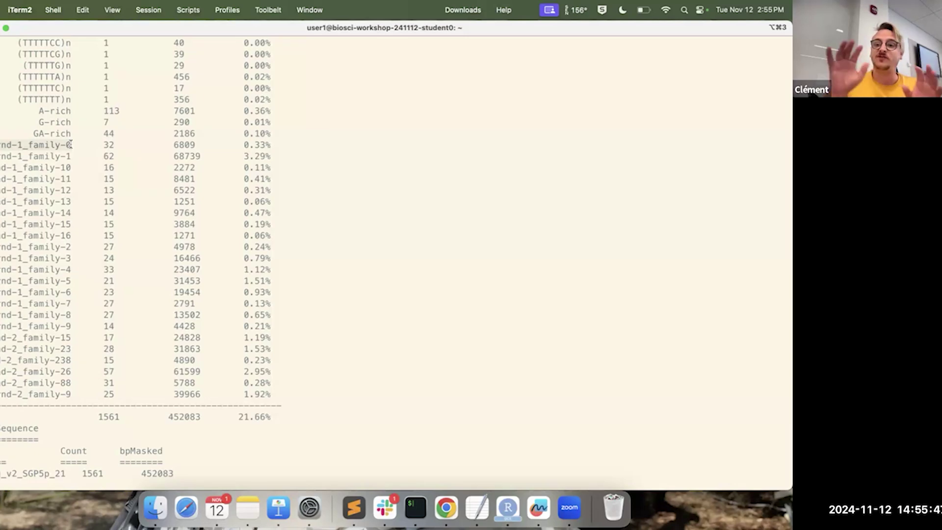
{"action": "left_click", "coordinate": [76, 148]}
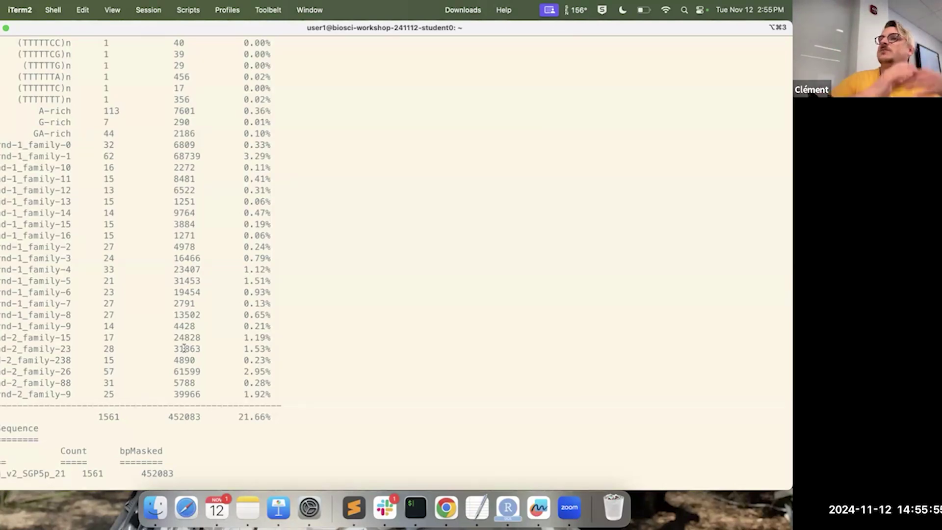
{"action": "scroll", "coordinate": [181, 414], "scroll_direction": "down", "scroll_amount": 1}
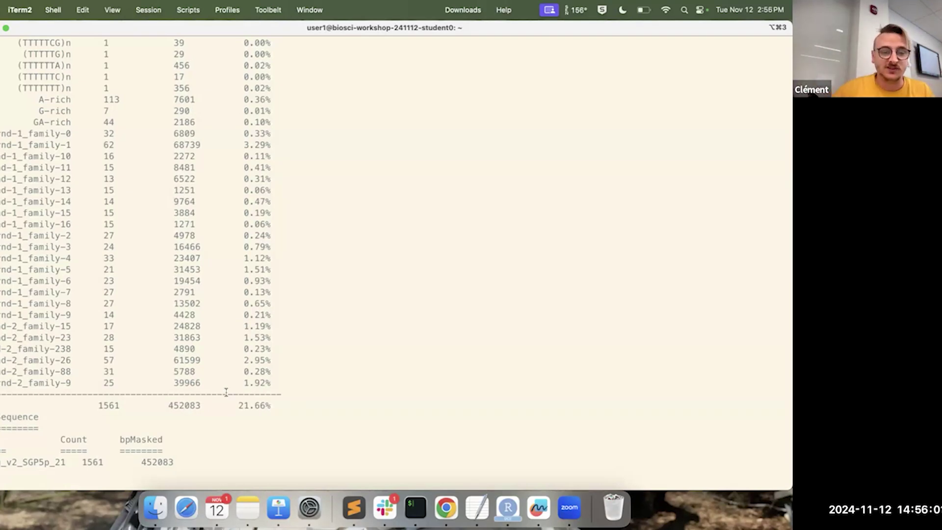
{"action": "left_click", "coordinate": [275, 405]}
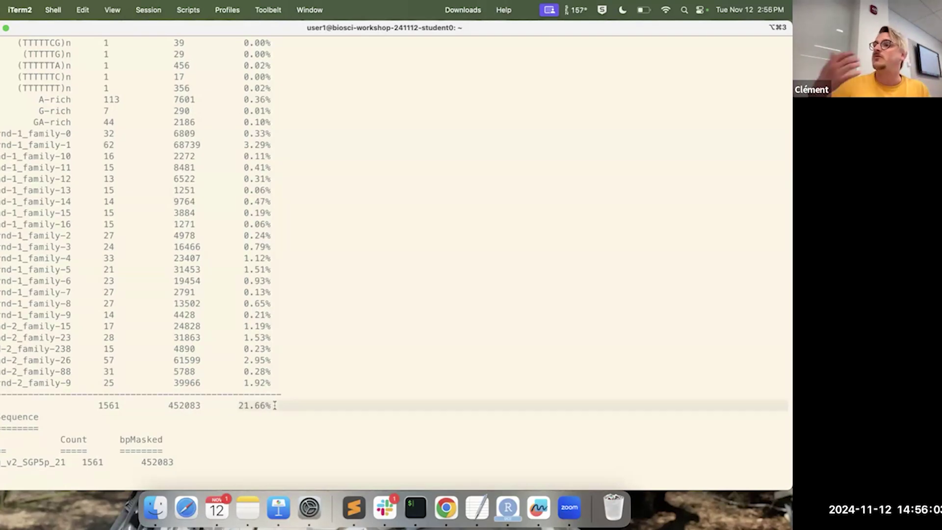
{"action": "scroll", "coordinate": [277, 356], "scroll_direction": "up", "scroll_amount": 8}
{"action": "scroll", "coordinate": [267, 359], "scroll_direction": "up", "scroll_amount": 3}
{"action": "scroll", "coordinate": [263, 360], "scroll_direction": "down", "scroll_amount": 10}
{"action": "scroll", "coordinate": [261, 361], "scroll_direction": "up", "scroll_amount": 2}
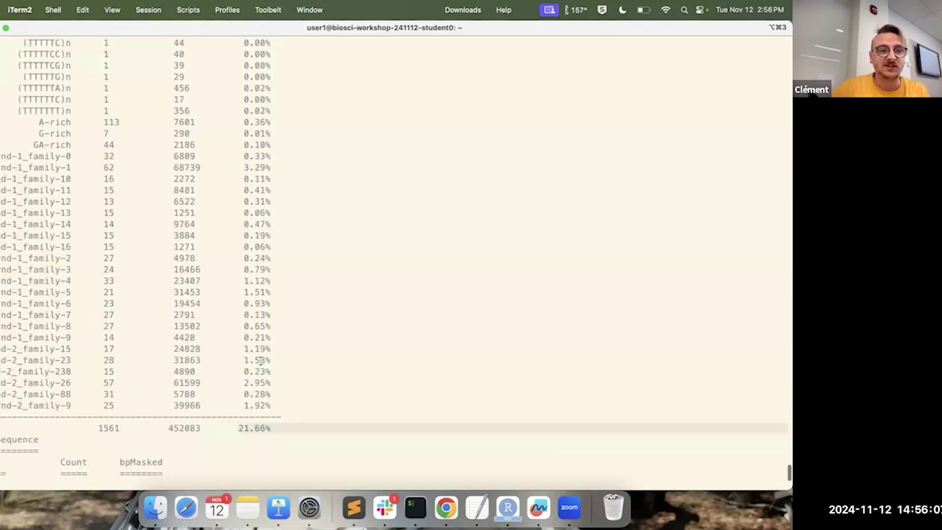
{"action": "scroll", "coordinate": [260, 361], "scroll_direction": "up", "scroll_amount": 20}
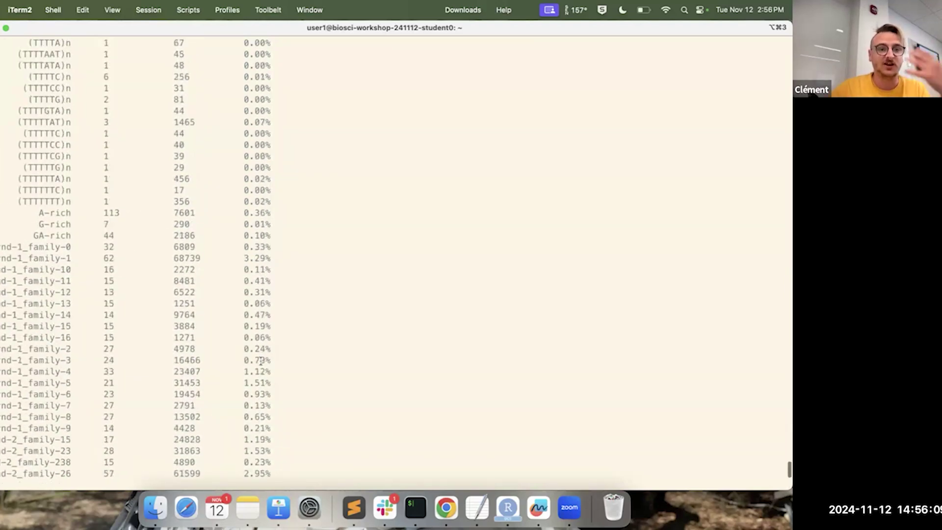
{"action": "scroll", "coordinate": [260, 361], "scroll_direction": "up", "scroll_amount": 2}
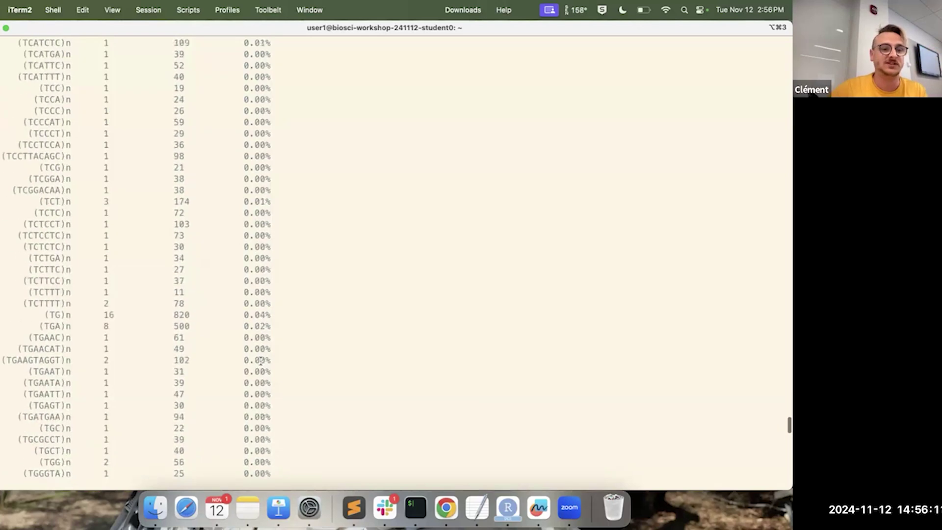
{"action": "scroll", "coordinate": [260, 361], "scroll_direction": "down", "scroll_amount": 20}
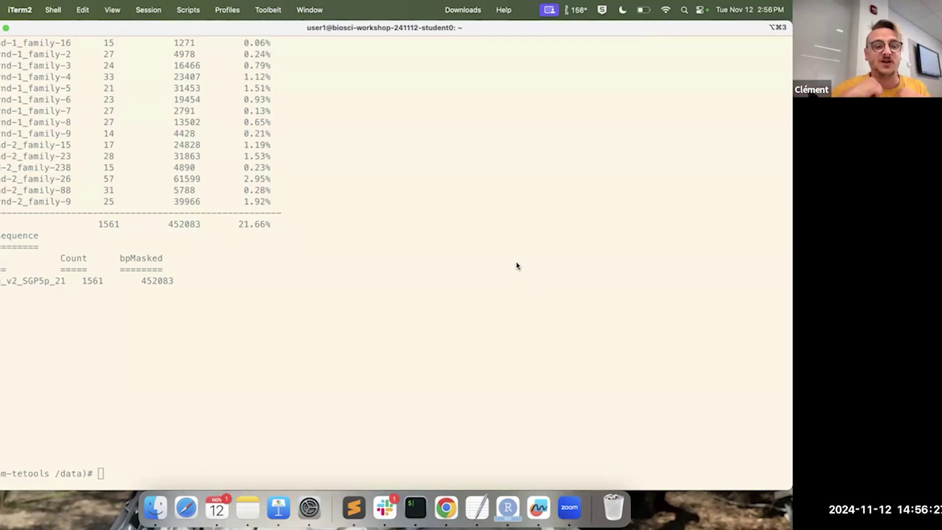
Run the tutorial's calcDivergenceFromAlign.pl command to produce Cgig.divsum.
{"action": "left_click", "coordinate": [389, 328]}
{"action": "key", "text": "super+Tab"}
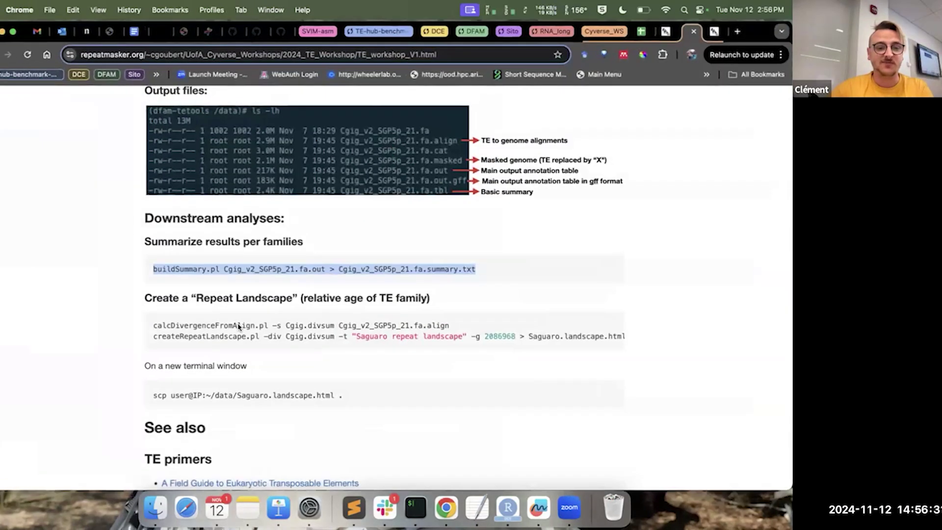
{"action": "scroll", "coordinate": [160, 310], "scroll_direction": "down", "scroll_amount": 1}
{"action": "left_click_drag", "start_coordinate": [153, 310], "coordinate": [498, 312]}
{"action": "key", "text": "super+c"}
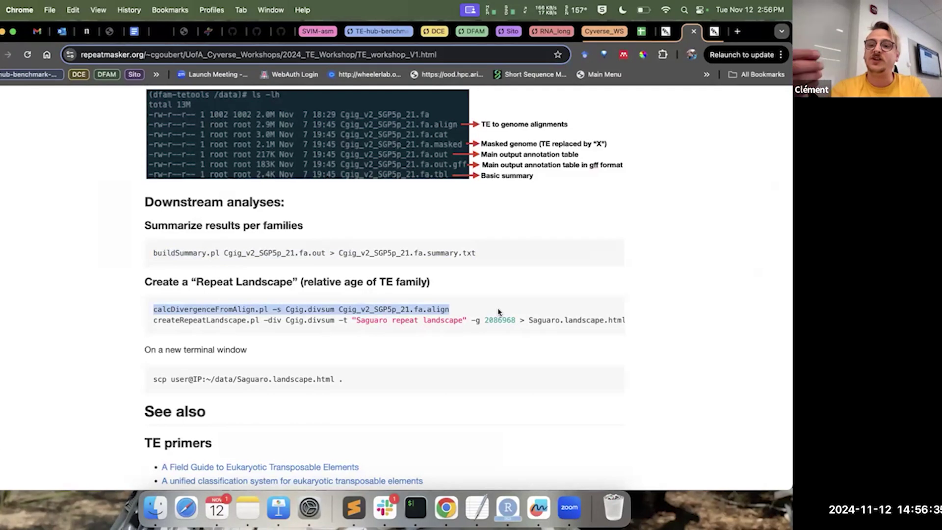
{"action": "key", "text": "super+Tab"}
{"action": "key", "text": "super+v"}
{"action": "key", "text": "Return"}
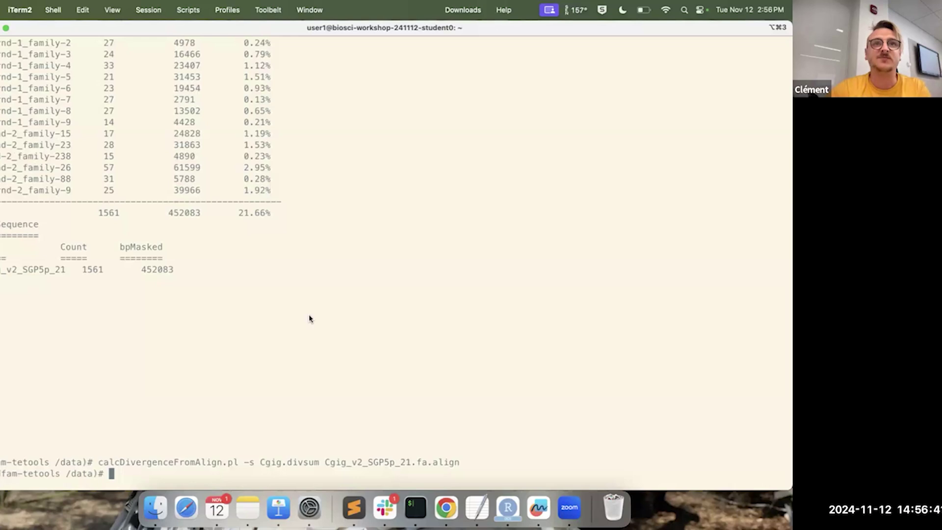
Run the createRepeatLandscape.pl command to write Saguaro.landscape.html.
{"action": "key", "text": "super+Tab"}
{"action": "left_click_drag", "start_coordinate": [153, 317], "coordinate": [630, 328]}
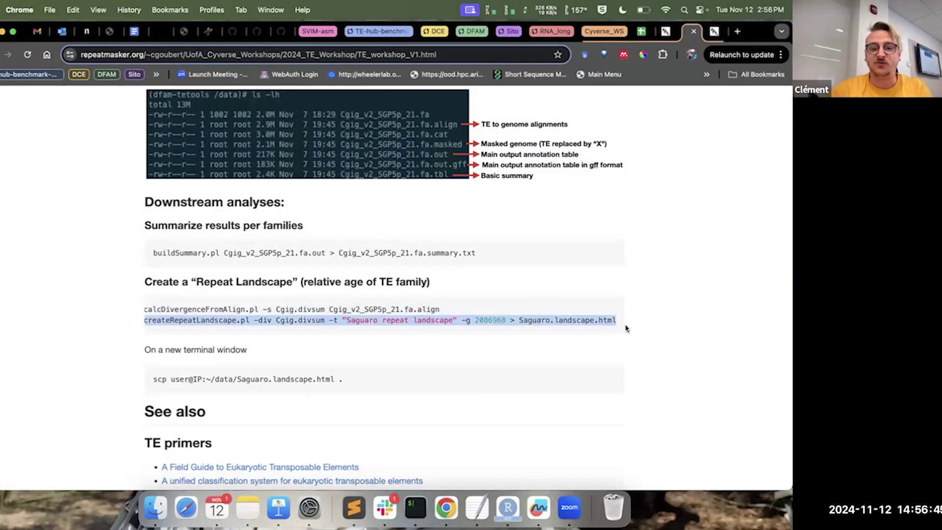
{"action": "key", "text": "super+Tab"}
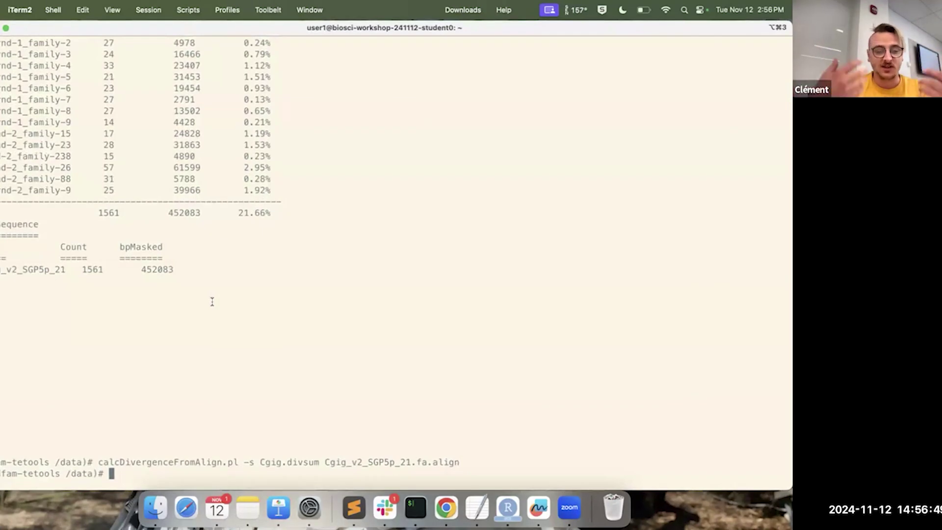
{"action": "type", "text": "createRepeatLandscape.pl -div Cgig.divsum -t \"Saguaro repeat landscape\" -g 2086968 > Saguaro.landscape.html"}
{"action": "key", "text": "Return"}
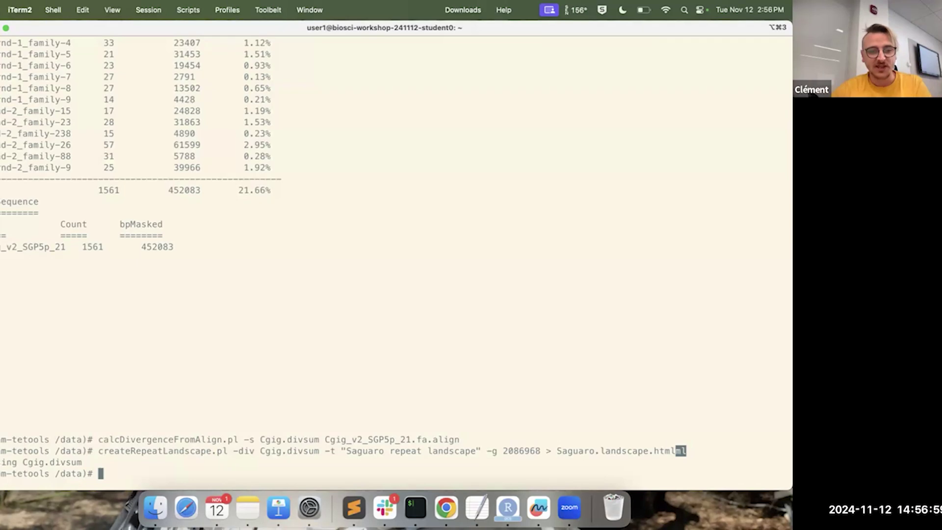
Open a new Light-profile local iTerm2 window, then move and enlarge it.
{"action": "right_click", "coordinate": [242, 258]}
{"action": "mouse_move", "coordinate": [298, 91]}
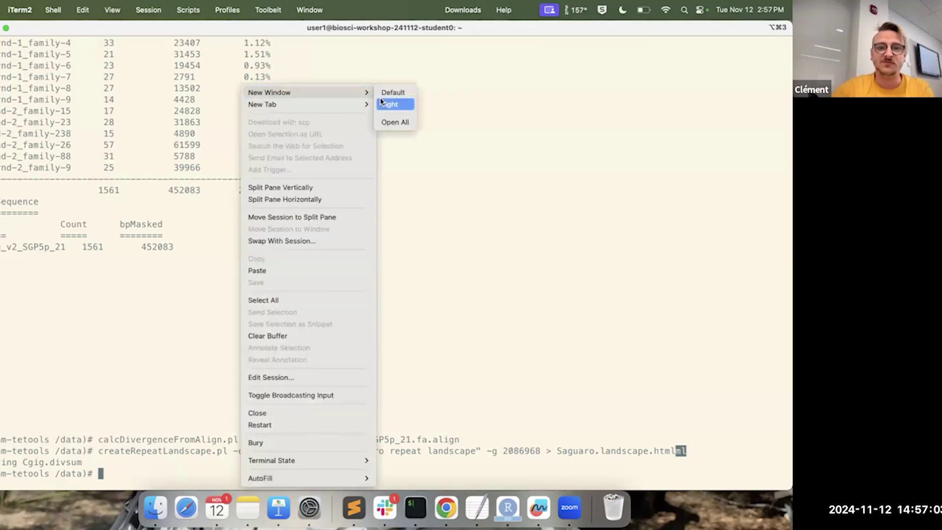
{"action": "left_click", "coordinate": [390, 104]}
{"action": "left_click_drag", "start_coordinate": [273, 161], "coordinate": [207, 134]}
{"action": "left_click_drag", "start_coordinate": [544, 465], "coordinate": [545, 467]}
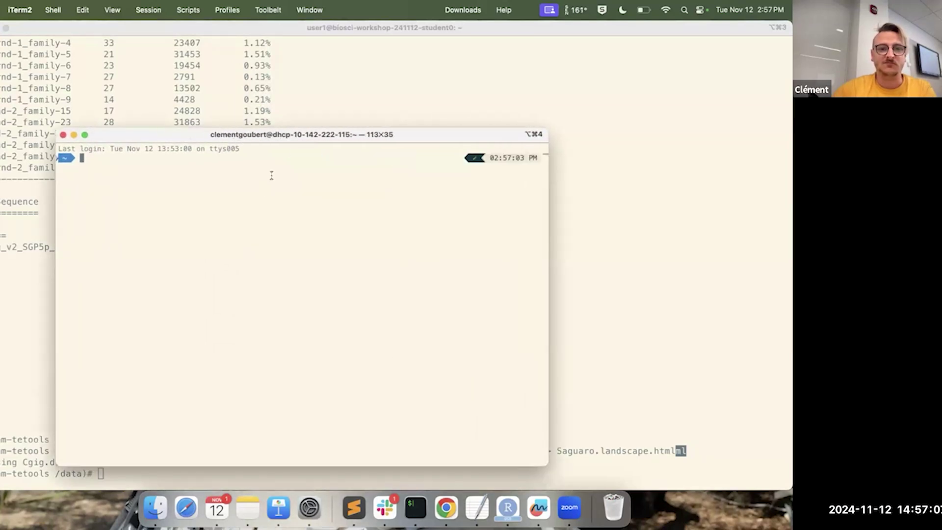
{"action": "left_click_drag", "start_coordinate": [294, 135], "coordinate": [248, 126]}
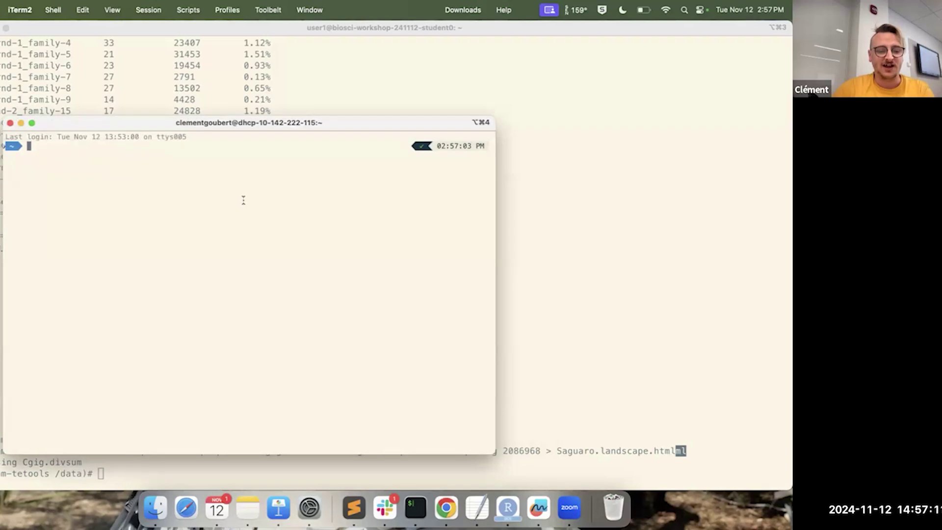
{"action": "key", "text": "super+Tab"}
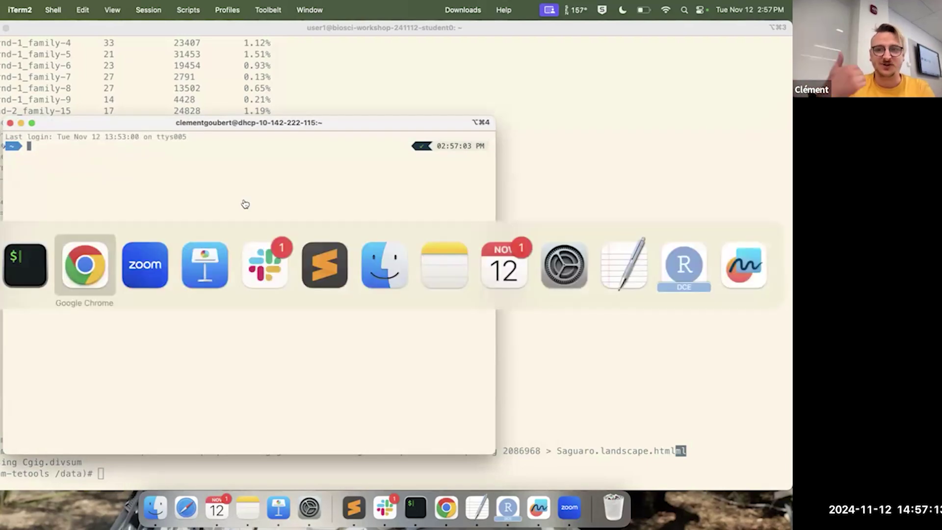
Select the user@IP part of the tutorial's scp example in Chrome.
{"action": "key", "text": "Escape"}
{"action": "key", "text": "super+Tab"}
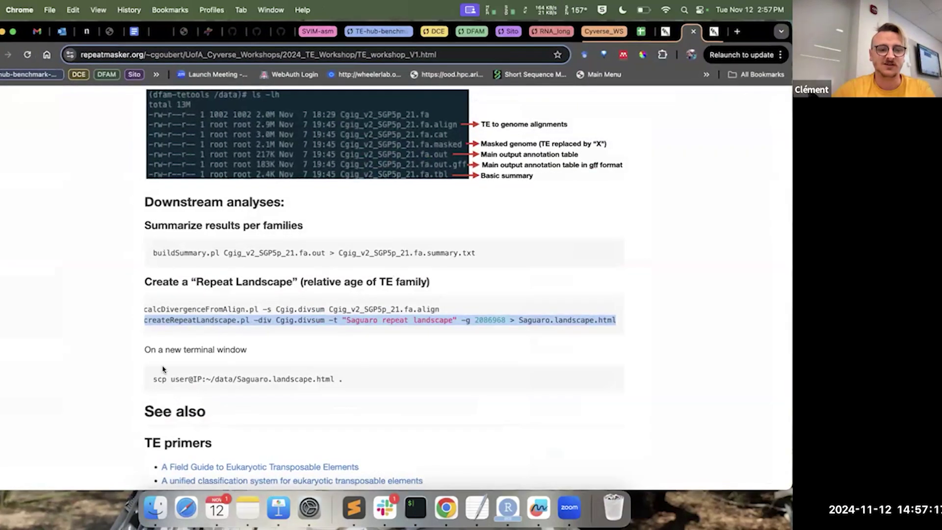
{"action": "left_click", "coordinate": [161, 372]}
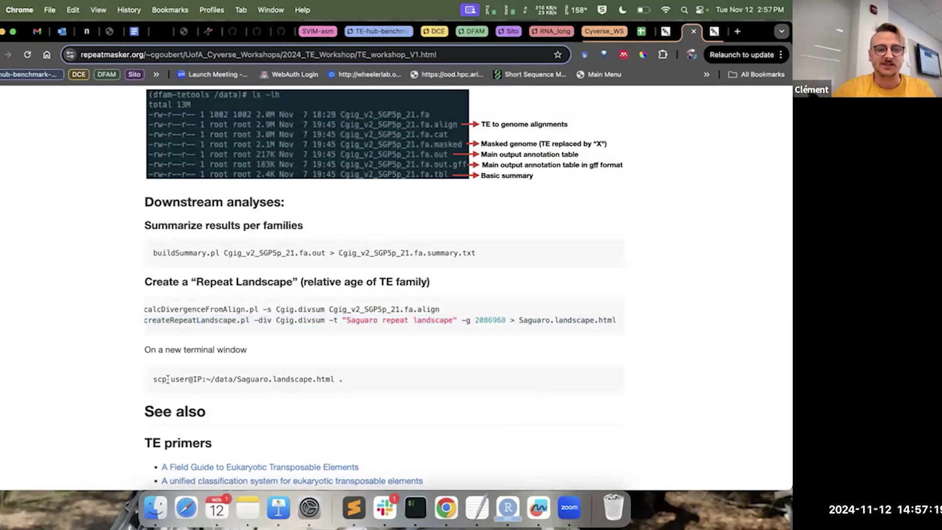
{"action": "left_click_drag", "start_coordinate": [171, 379], "coordinate": [203, 379]}
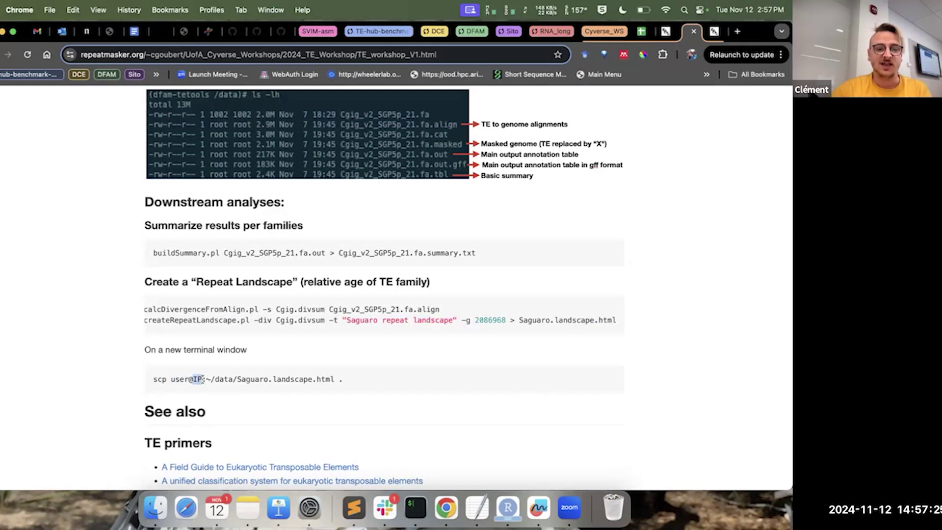
{"action": "left_click", "coordinate": [198, 379]}
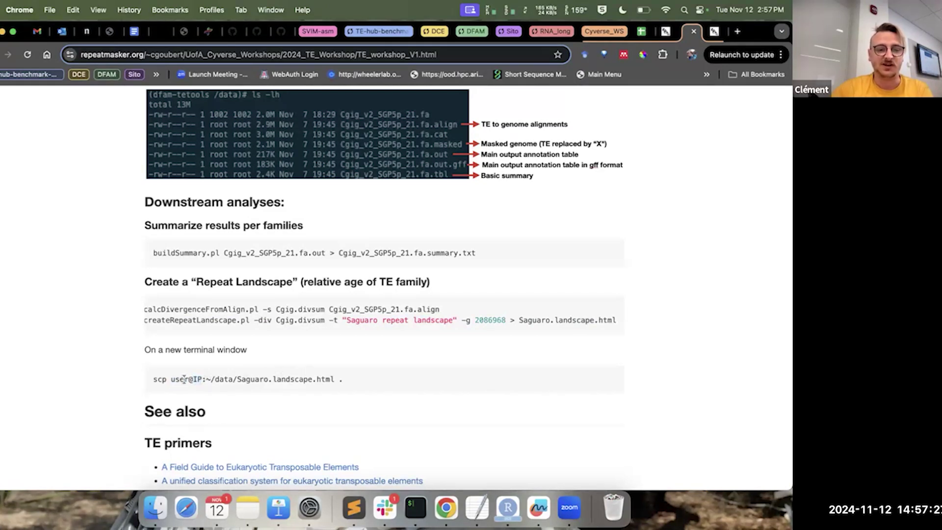
Recall the ssh login command, add ':', and append the ~/data/Saguaro.landscape.html path.
{"action": "key", "text": "super+Tab"}
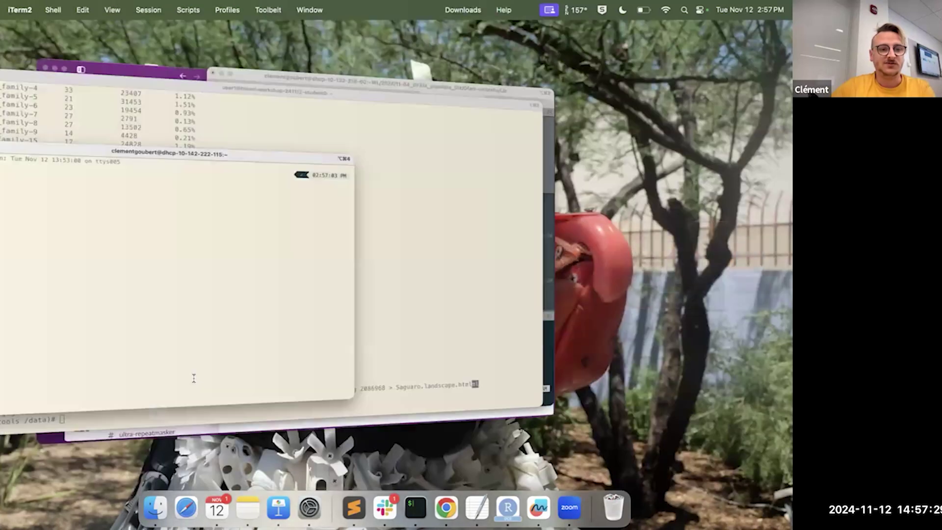
{"action": "key", "text": "Up"}
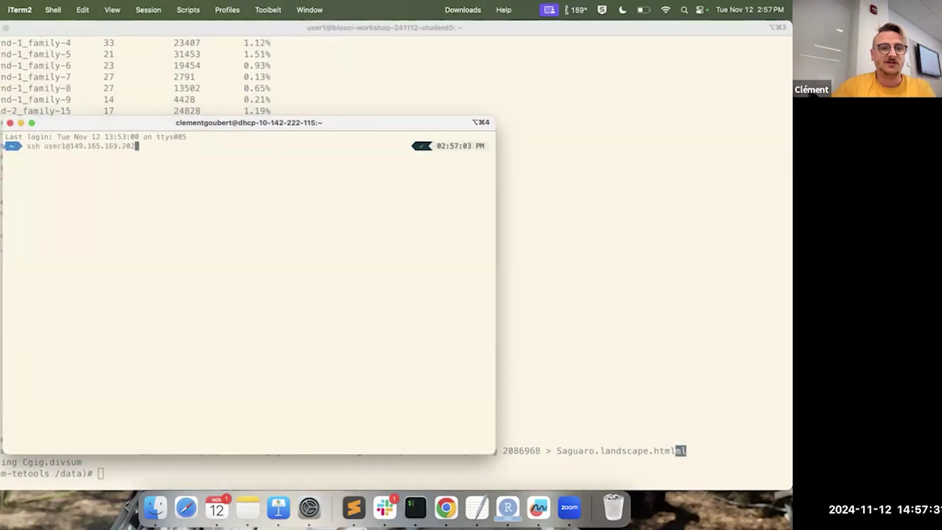
{"action": "type", "text": ":"}
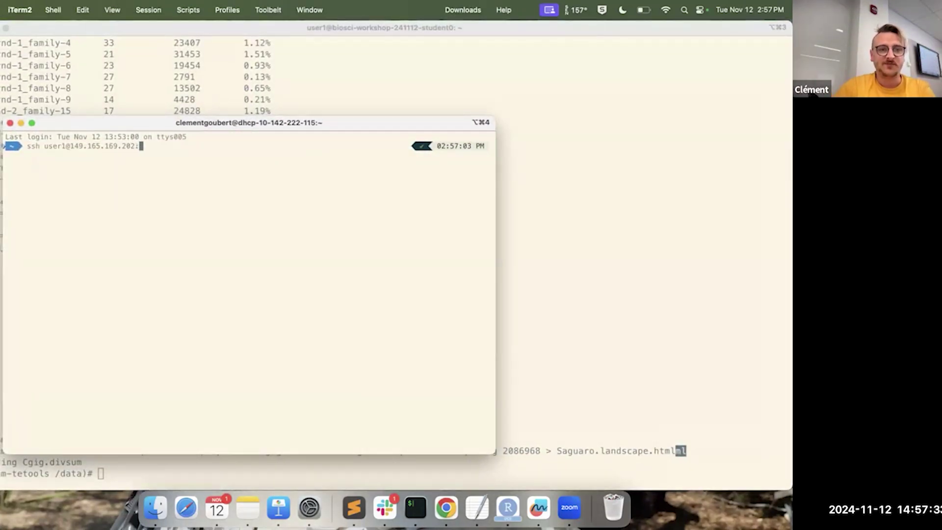
{"action": "key", "text": "super+Tab"}
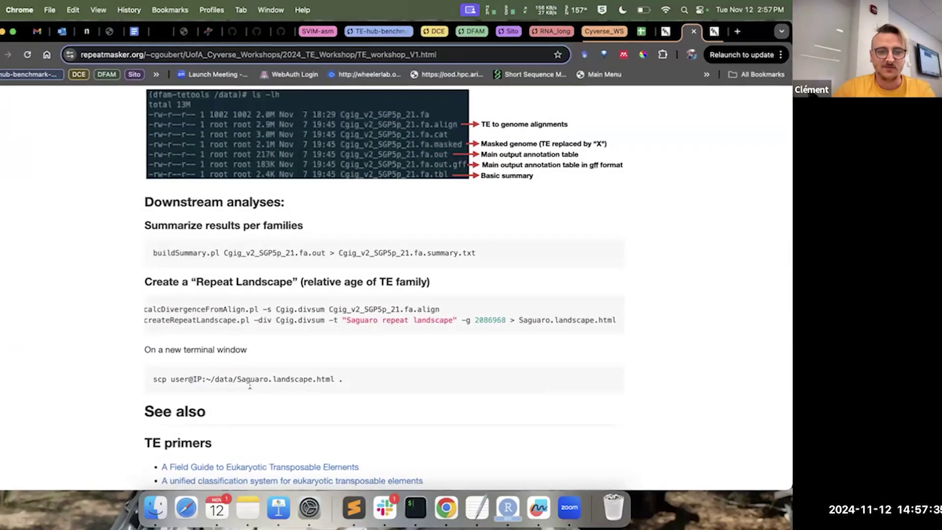
{"action": "left_click_drag", "start_coordinate": [215, 381], "coordinate": [343, 380]}
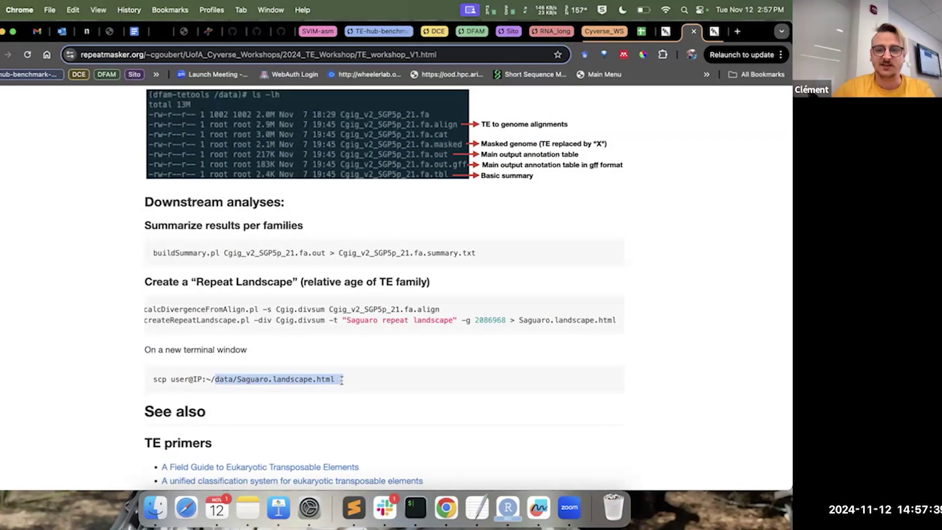
{"action": "key", "text": "super+Tab"}
{"action": "type", "text": "data/Saguaro.landscape.html ."}
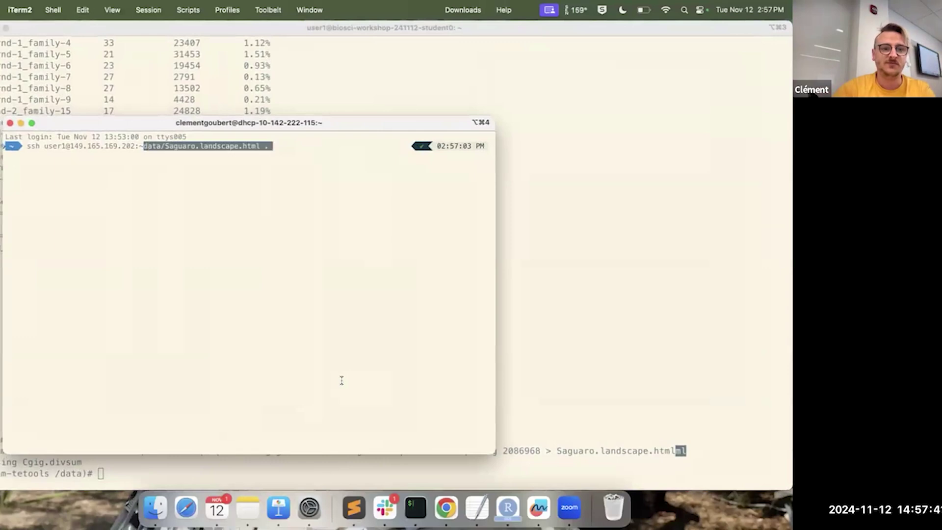
Run the fetch command, then rerun it with a '/' added to the path; both fail.
{"action": "key", "text": "Return"}
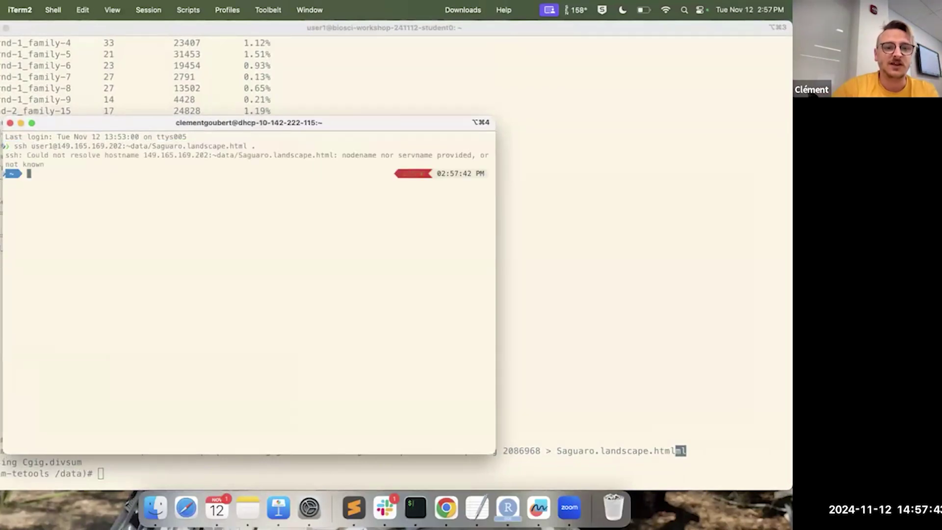
{"action": "key", "text": "Up"}
{"action": "key", "text": "Left"}
{"action": "key", "text": "Left"}
{"action": "key", "text": "Left"}
{"action": "key", "text": "Left"}
{"action": "key", "text": "Left"}
{"action": "key", "text": "Left"}
{"action": "key", "text": "Left"}
{"action": "key", "text": "Left"}
{"action": "key", "text": "Left"}
{"action": "key", "text": "Left"}
{"action": "key", "text": "Left"}
{"action": "key", "text": "Left"}
{"action": "key", "text": "Left"}
{"action": "key", "text": "Left"}
{"action": "key", "text": "Left"}
{"action": "key", "text": "Left"}
{"action": "key", "text": "Left"}
{"action": "key", "text": "Left"}
{"action": "key", "text": "Left"}
{"action": "key", "text": "Left"}
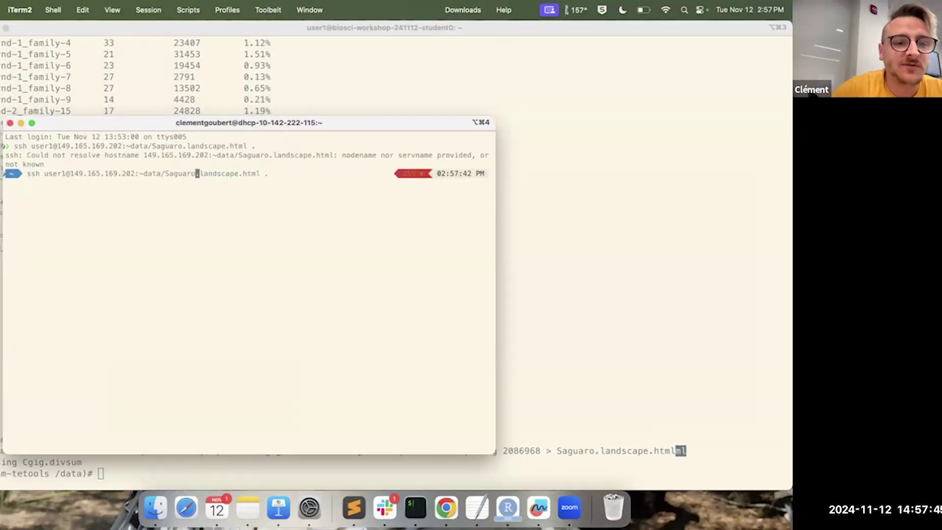
{"action": "type", "text": "/"}
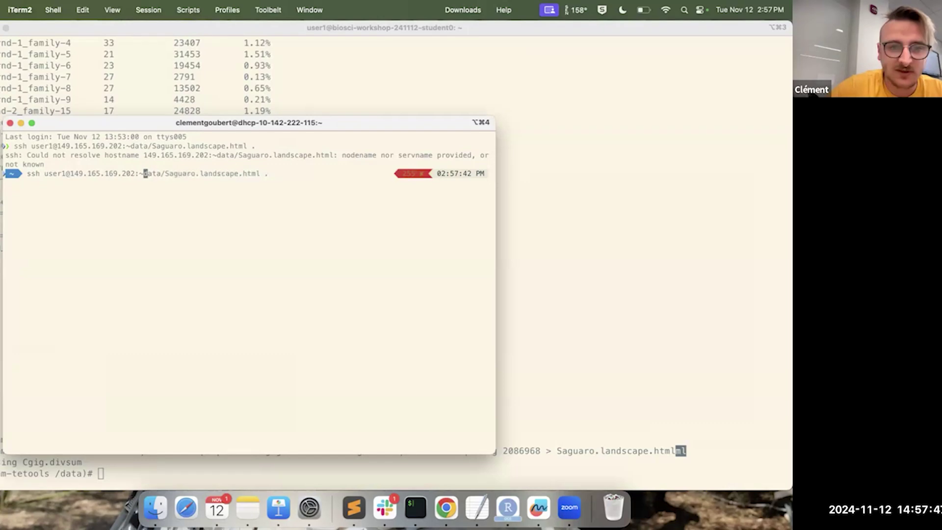
{"action": "key", "text": "Return"}
Edit the recalled command again so the path reads ~/data/Saguaro.landscape.html.
{"action": "key", "text": "Up"}
{"action": "key", "text": "Left"}
{"action": "key", "text": "Left"}
{"action": "key", "text": "Left"}
{"action": "key", "text": "Left"}
{"action": "key", "text": "Left"}
{"action": "key", "text": "Left"}
{"action": "key", "text": "Left"}
{"action": "key", "text": "Left"}
{"action": "key", "text": "Left"}
{"action": "key", "text": "Left"}
{"action": "key", "text": "Left"}
{"action": "key", "text": "Left"}
{"action": "key", "text": "Left"}
{"action": "key", "text": "Left"}
{"action": "key", "text": "Left"}
{"action": "key", "text": "Left"}
{"action": "key", "text": "Left"}
{"action": "key", "text": "Left"}
{"action": "key", "text": "Left"}
{"action": "key", "text": "Left"}
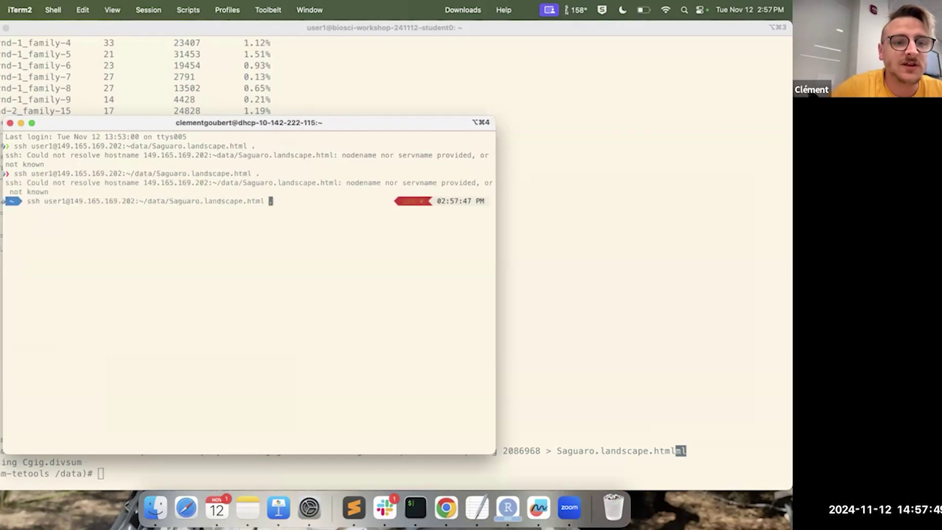
{"action": "key", "text": "Left"}
{"action": "key", "text": "Left"}
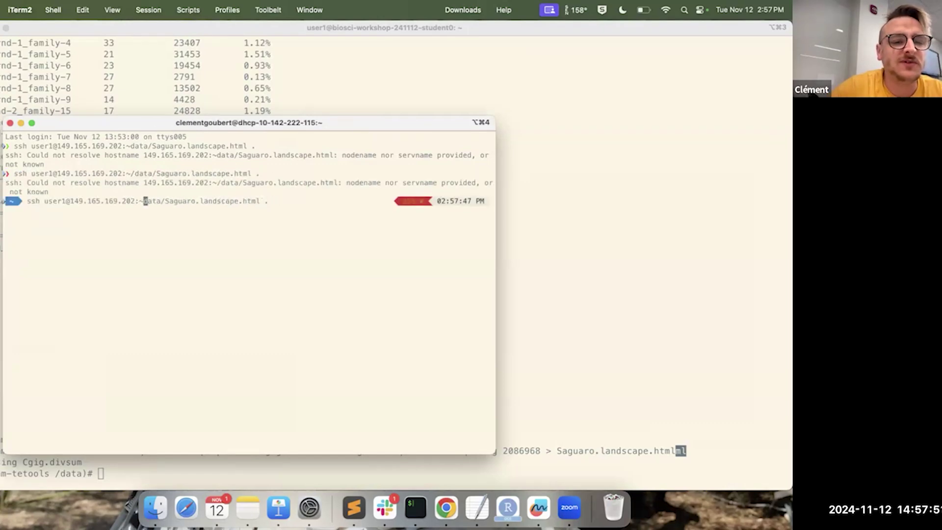
{"action": "key", "text": "Right"}
{"action": "type", "text": "/"}
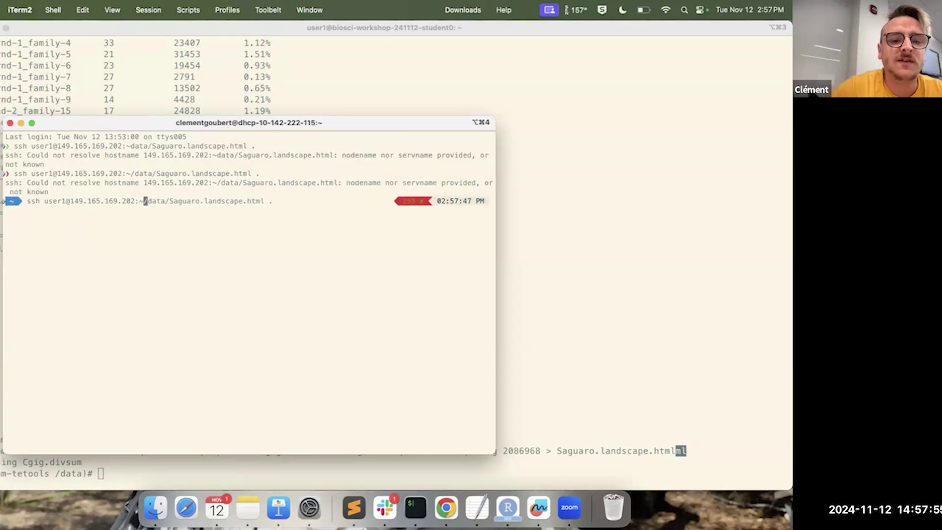
{"action": "key", "text": "Right"}
{"action": "key", "text": "Right"}
{"action": "key", "text": "Right"}
{"action": "key", "text": "Left"}
{"action": "key", "text": "Left"}
{"action": "key", "text": "Left"}
{"action": "key", "text": "Left"}
{"action": "key", "text": "Left"}
{"action": "key", "text": "Left"}
{"action": "key", "text": "Left"}
{"action": "key", "text": "Left"}
{"action": "key", "text": "Left"}
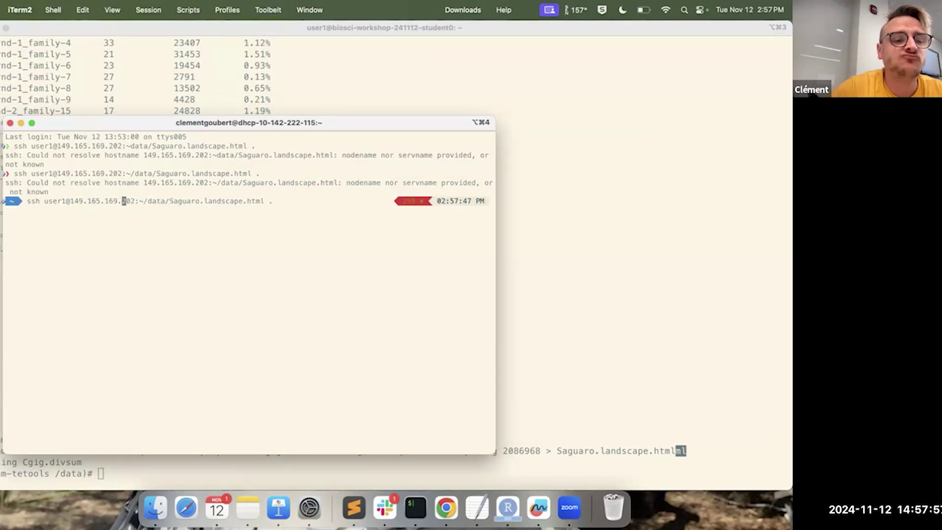
Check the server address in cell B3 of the datalab-connection-info sheet, then delete it in the command.
{"action": "key", "text": "super+Tab"}
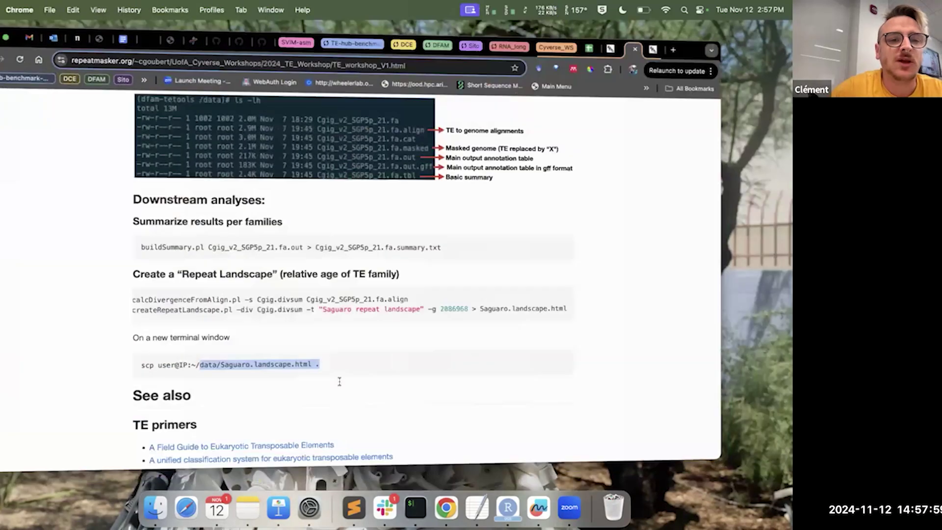
{"action": "left_click", "coordinate": [640, 30]}
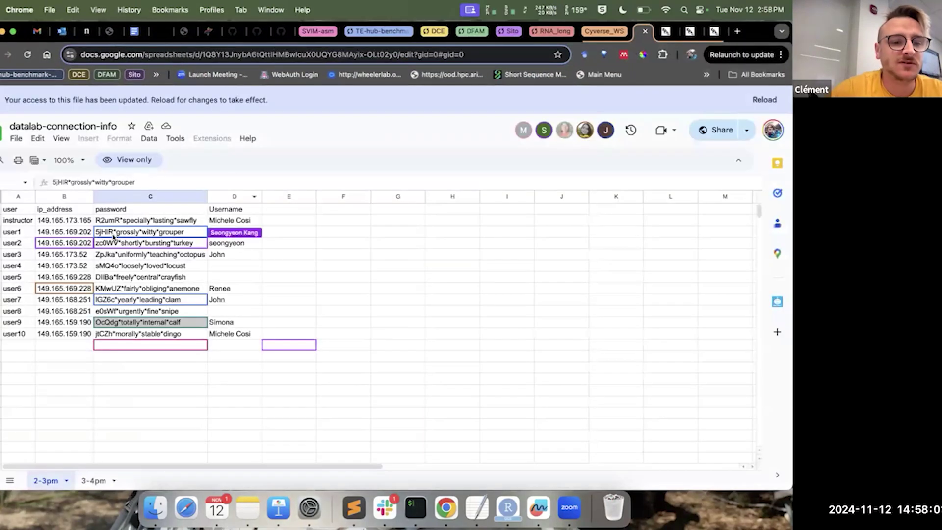
{"action": "left_click", "coordinate": [72, 235]}
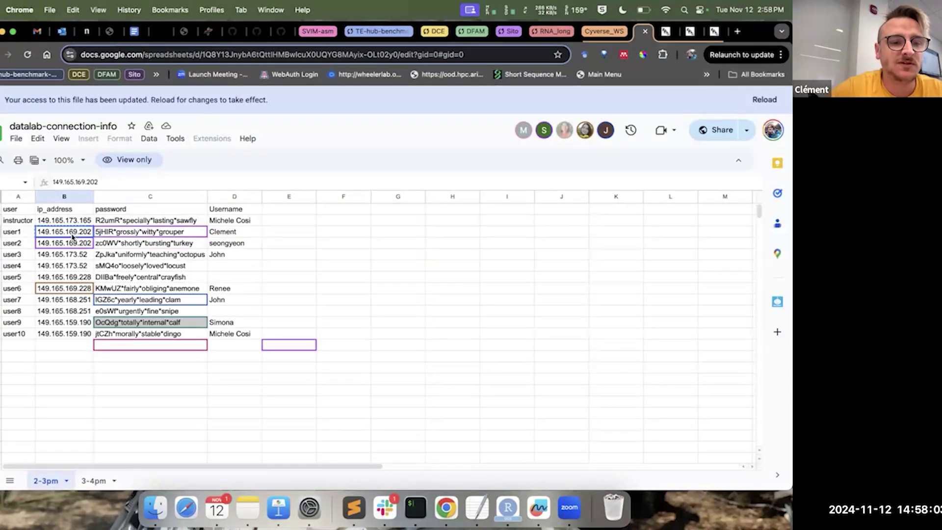
{"action": "key", "text": "super+Tab"}
{"action": "key", "text": "Right"}
{"action": "key", "text": "Right"}
{"action": "key", "text": "BackSpace"}
{"action": "key", "text": "BackSpace"}
{"action": "key", "text": "BackSpace"}
{"action": "key", "text": "BackSpace"}
{"action": "key", "text": "BackSpace"}
{"action": "key", "text": "BackSpace"}
{"action": "key", "text": "BackSpace"}
{"action": "key", "text": "BackSpace"}
{"action": "key", "text": "BackSpace"}
{"action": "key", "text": "BackSpace"}
{"action": "key", "text": "BackSpace"}
{"action": "key", "text": "BackSpace"}
{"action": "key", "text": "BackSpace"}
{"action": "key", "text": "BackSpace"}
{"action": "key", "text": "BackSpace"}
{"action": "key", "text": "BackSpace"}
{"action": "key", "text": "BackSpace"}
{"action": "key", "text": "BackSpace"}
{"action": "key", "text": "BackSpace"}
{"action": "key", "text": "BackSpace"}
{"action": "key", "text": "BackSpace"}
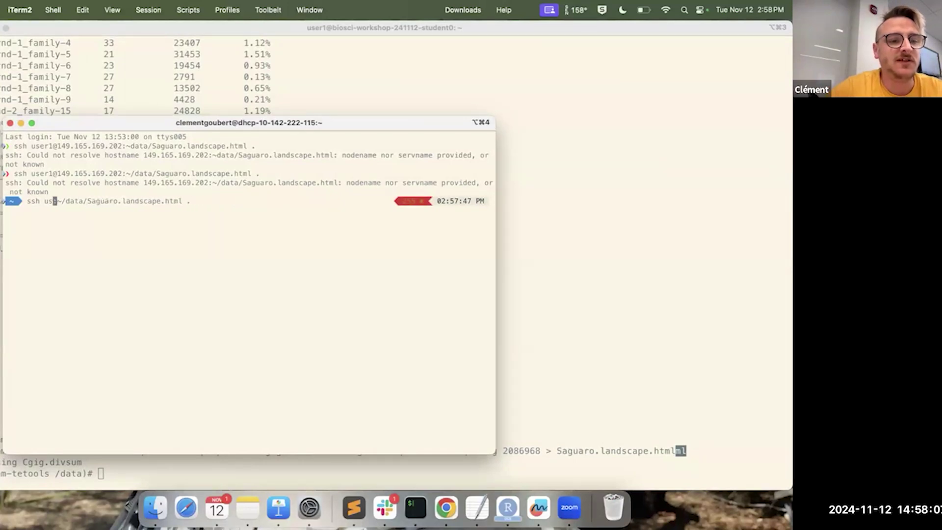
Rerun the fetch with only the server address before the path, then switch to Keynote.
{"action": "type", "text": "149.165.169.202"}
{"action": "key", "text": "Return"}
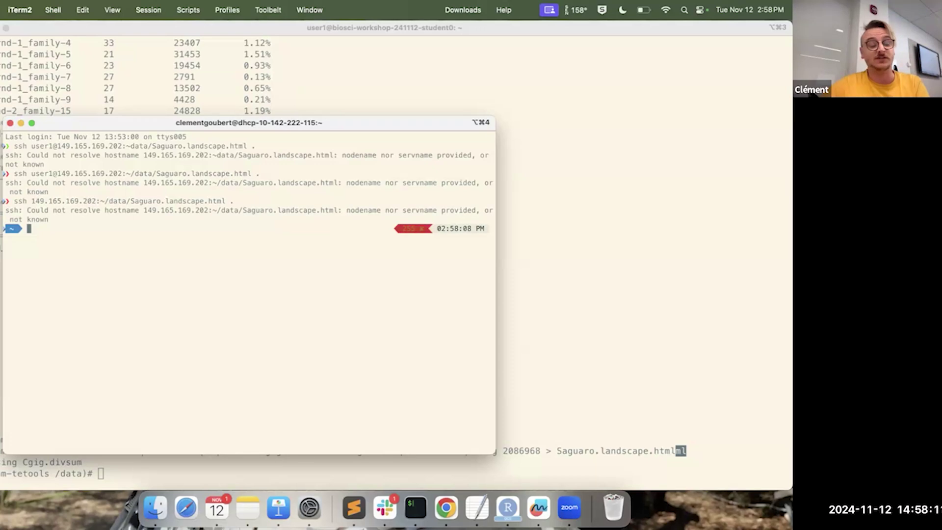
{"action": "key", "text": "super+Tab"}
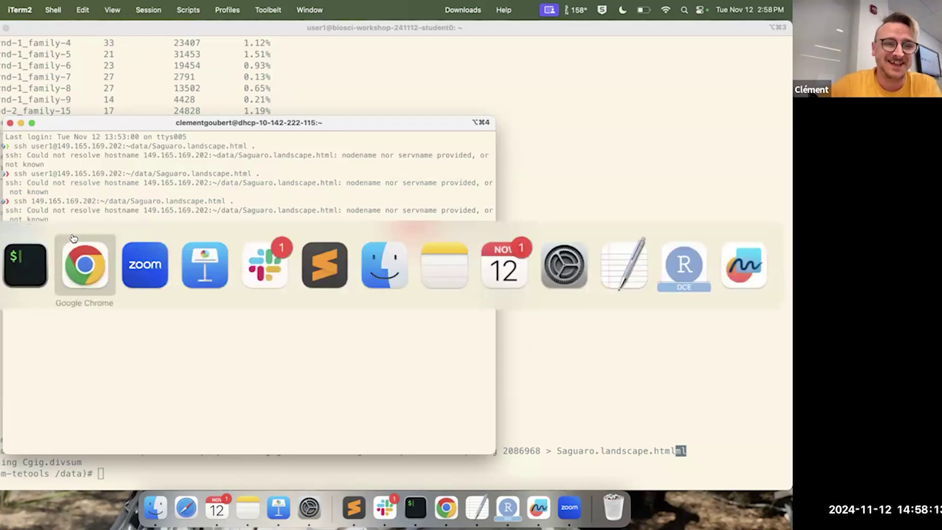
{"action": "key", "text": "super+Tab"}
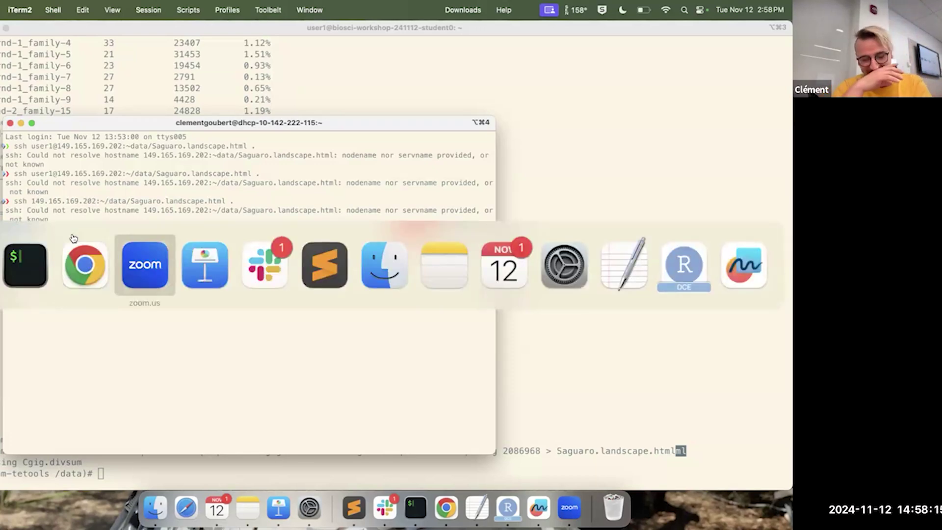
{"action": "key", "text": "super+Tab"}
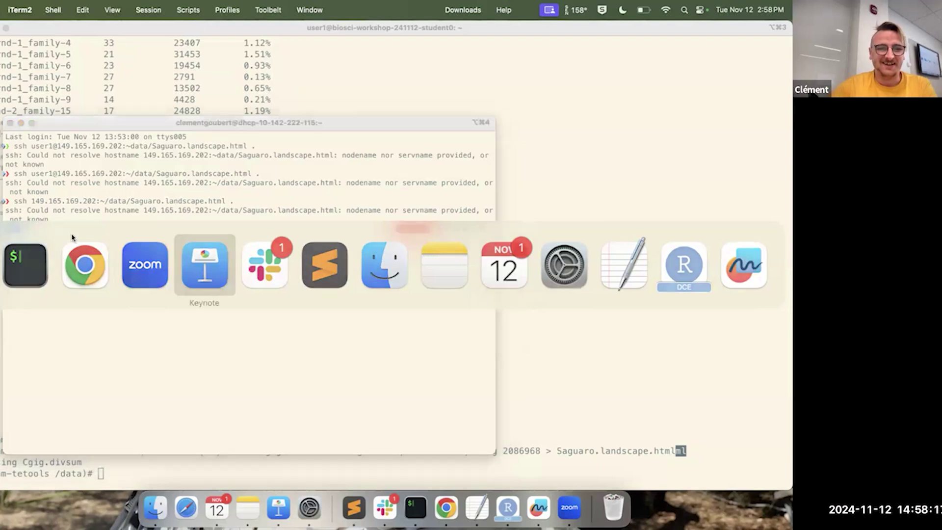
Select slide 51, 'TE landscapes', and play it full-screen.
{"action": "scroll", "coordinate": [121, 362], "scroll_direction": "down", "scroll_amount": 10}
{"action": "scroll", "coordinate": [122, 362], "scroll_direction": "down", "scroll_amount": 10}
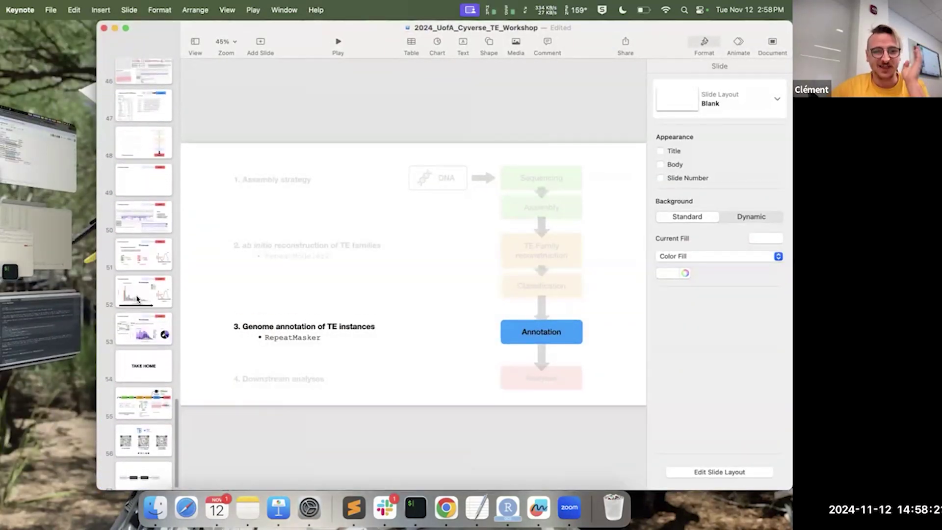
{"action": "left_click", "coordinate": [139, 259]}
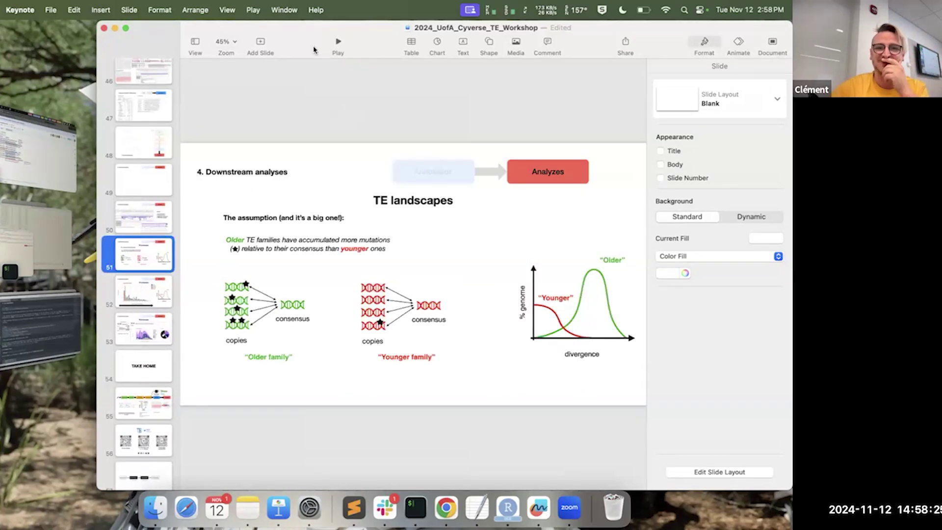
{"action": "left_click", "coordinate": [337, 44]}
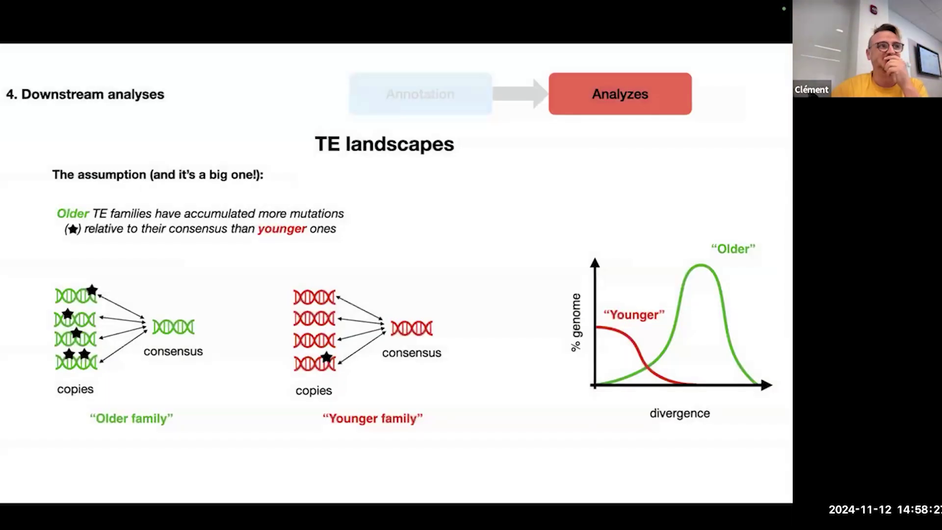